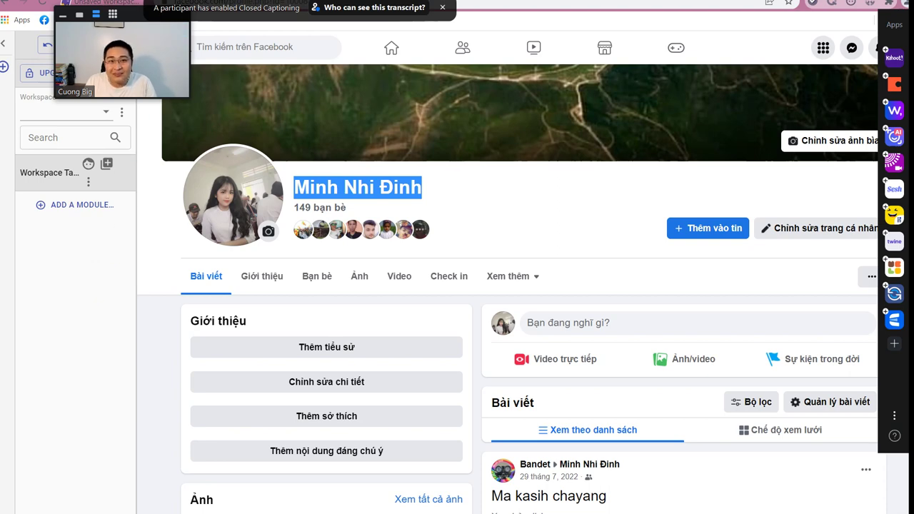
Switch to the Meta ad accounts list and sort it in descending order by the Tài khoản column
{"action": "key", "text": "ctrl+Tab"}
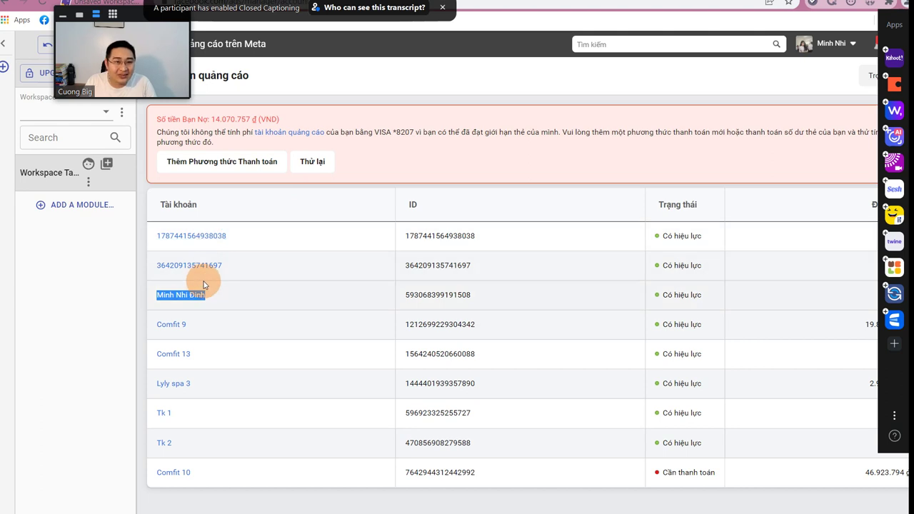
{"action": "left_click", "coordinate": [276, 206]}
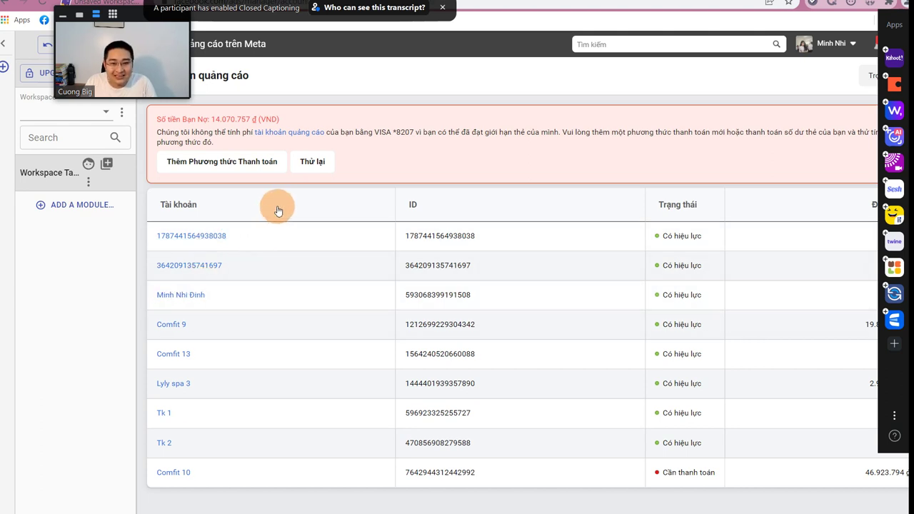
{"action": "left_click", "coordinate": [278, 211]}
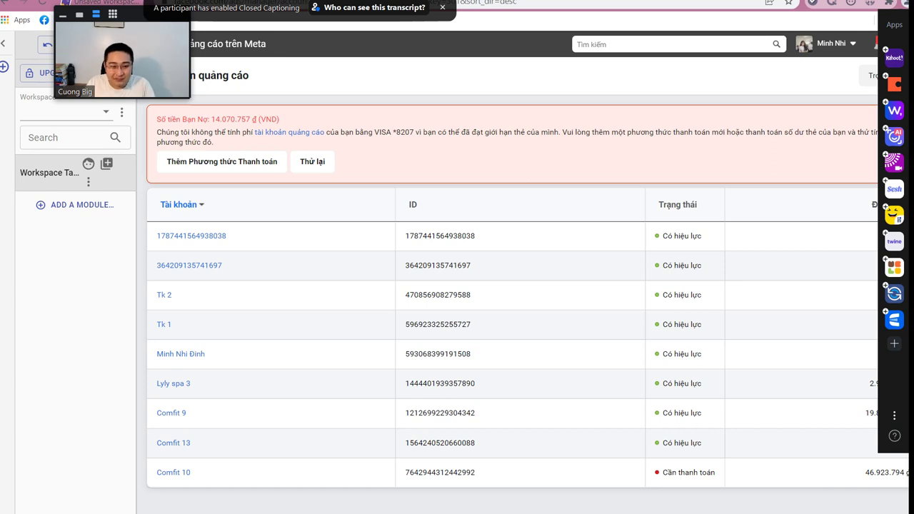
Switch the Zoom share to the Chrome window with the "Xây dựng giàn tài khoản ổn định" presentation
{"action": "key", "text": "alt+s"}
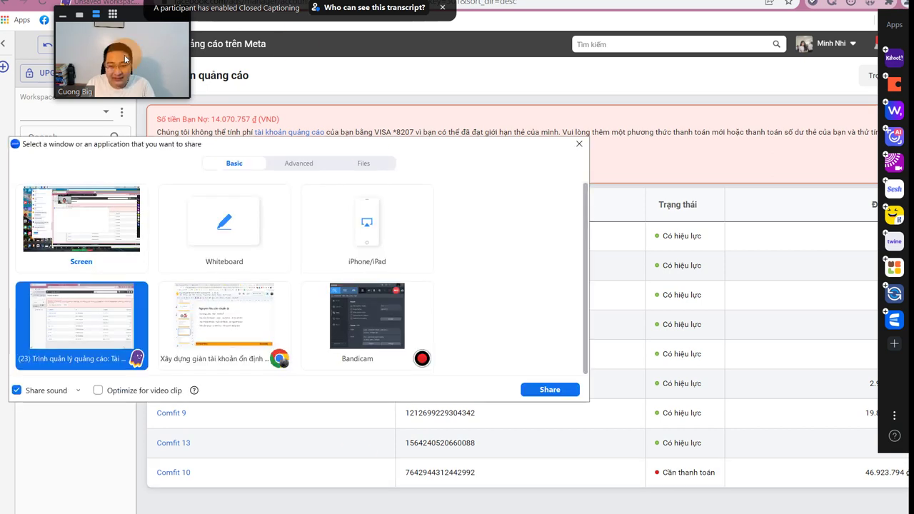
{"action": "left_click", "coordinate": [225, 320]}
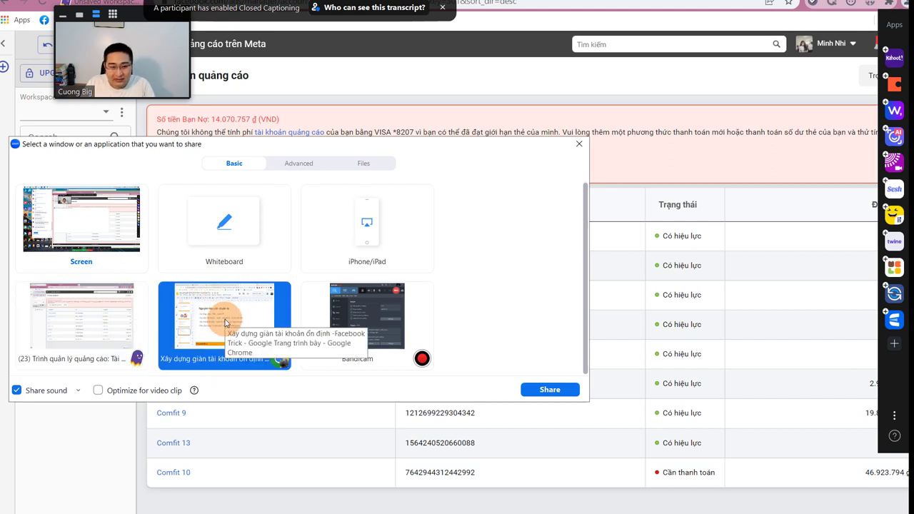
{"action": "left_click", "coordinate": [548, 390]}
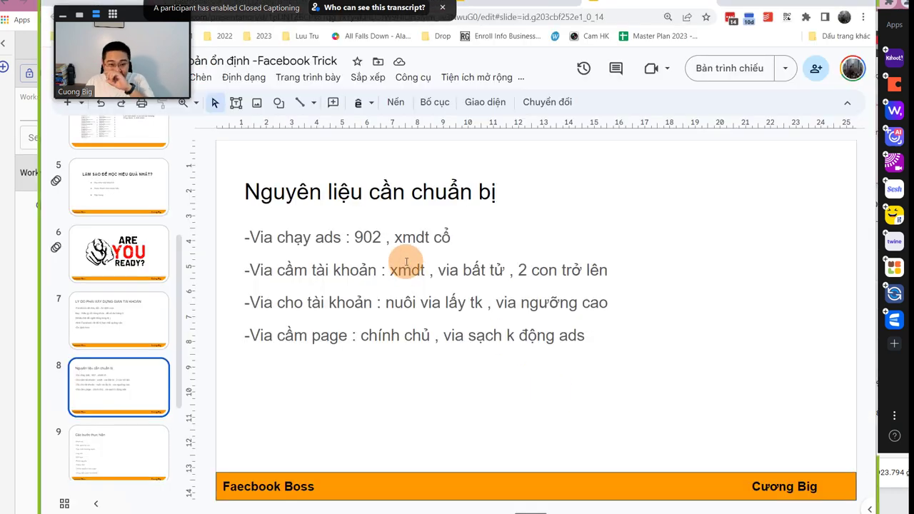
Try to switch the Zoom share from the presentation window to the entire screen
{"action": "key", "text": "alt+s"}
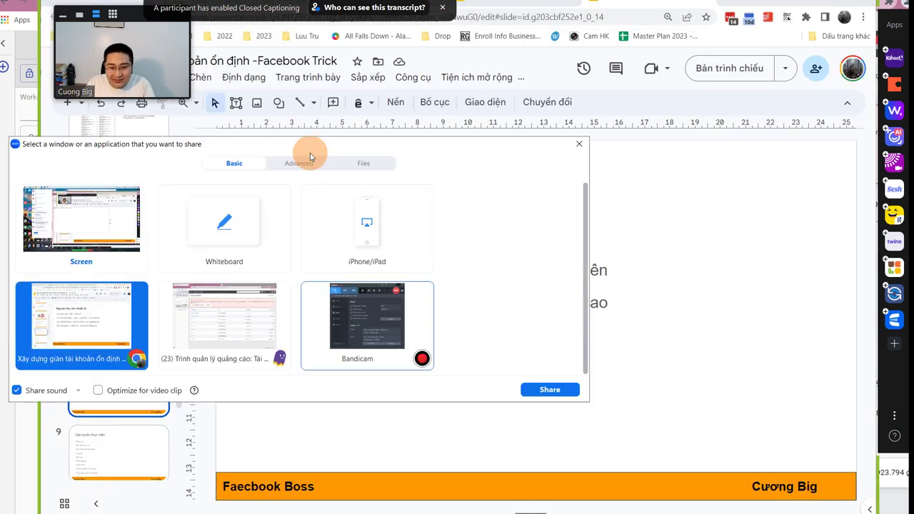
{"action": "left_click", "coordinate": [114, 203]}
{"action": "left_click", "coordinate": [548, 389]}
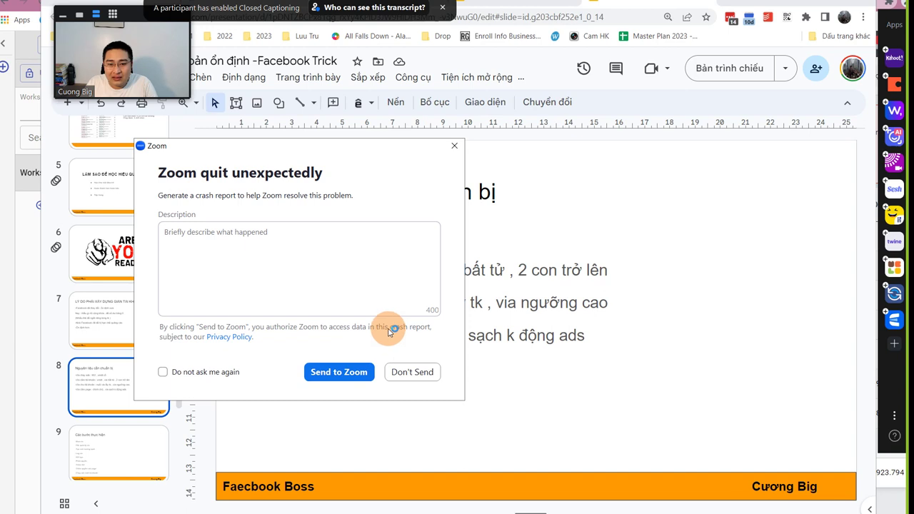
Dismiss the Zoom crash report without sending it and share the entire screen in the meeting again
{"action": "left_click", "coordinate": [455, 146]}
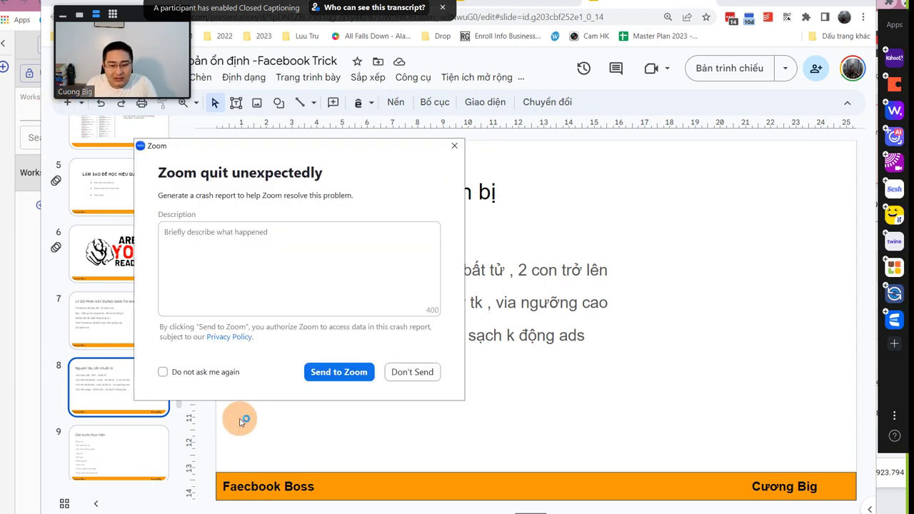
{"action": "left_click", "coordinate": [454, 146]}
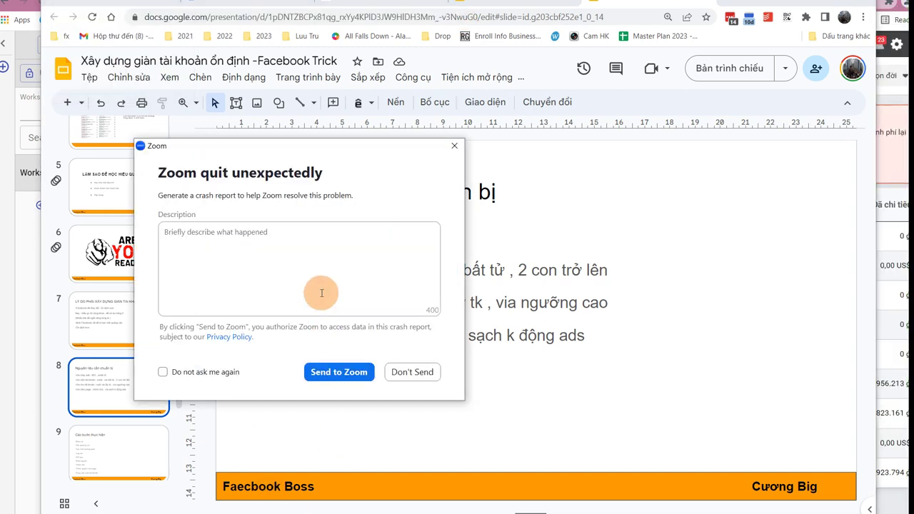
{"action": "left_click", "coordinate": [454, 146]}
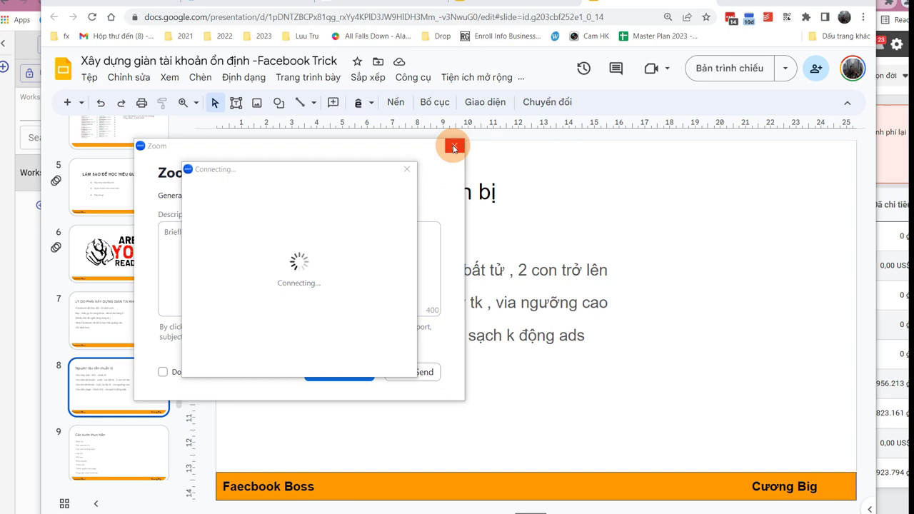
{"action": "left_click", "coordinate": [454, 147]}
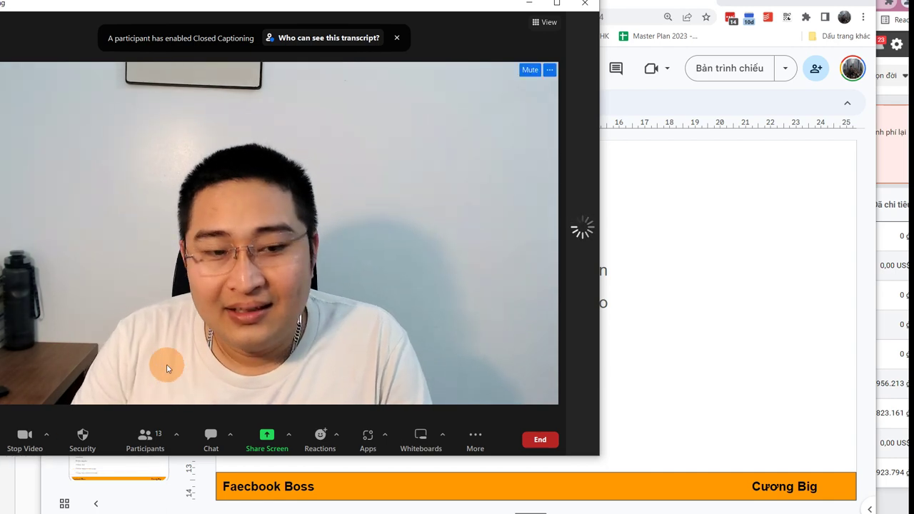
{"action": "left_click", "coordinate": [267, 436]}
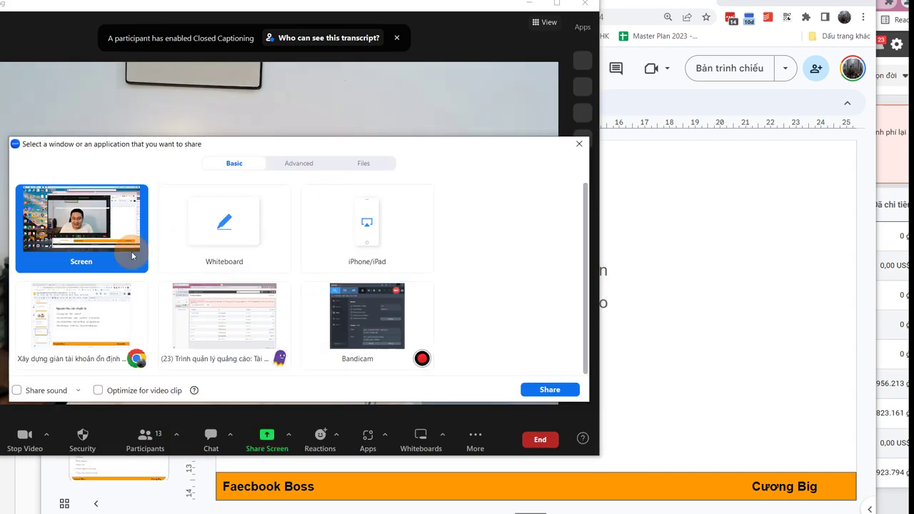
{"action": "left_click", "coordinate": [548, 389]}
Open the meeting chat and move the floating video and chat windows clear of the slide content
{"action": "left_click_drag", "start_coordinate": [800, 39], "coordinate": [34, 65]}
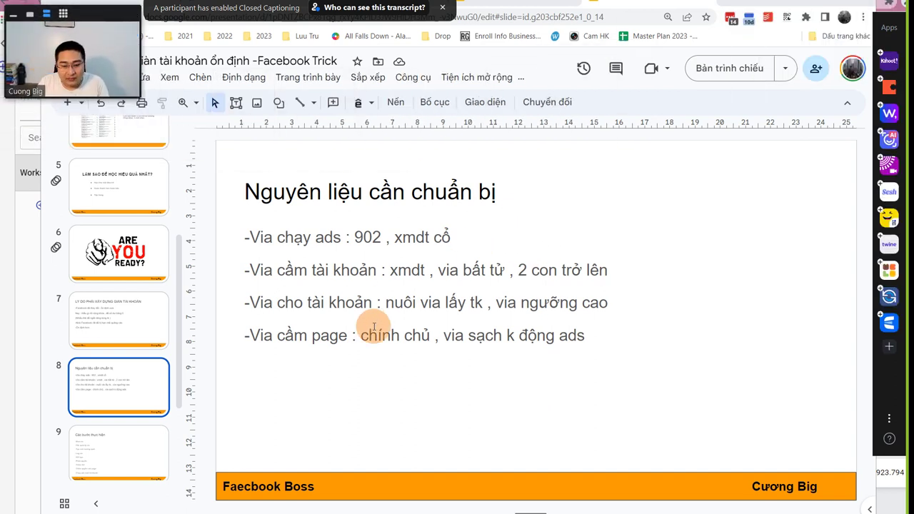
{"action": "key", "text": "alt+h"}
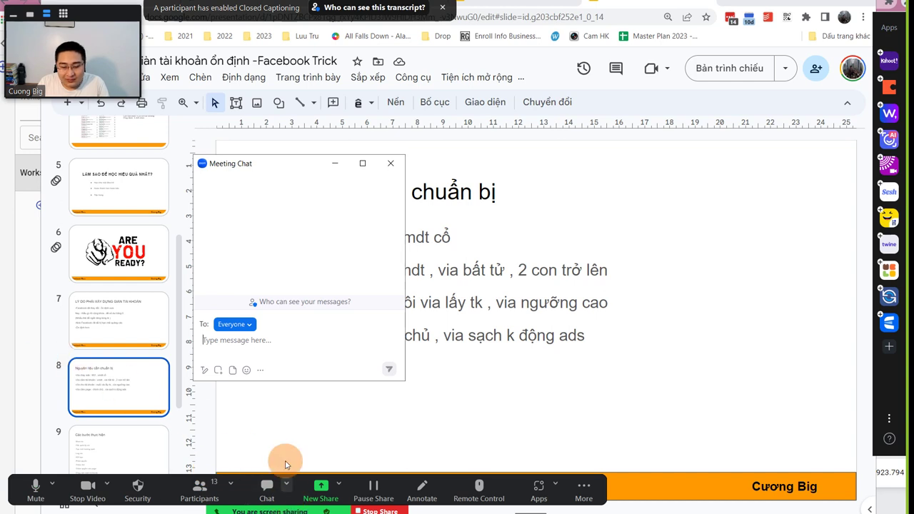
{"action": "left_click_drag", "start_coordinate": [308, 166], "coordinate": [0, 166]}
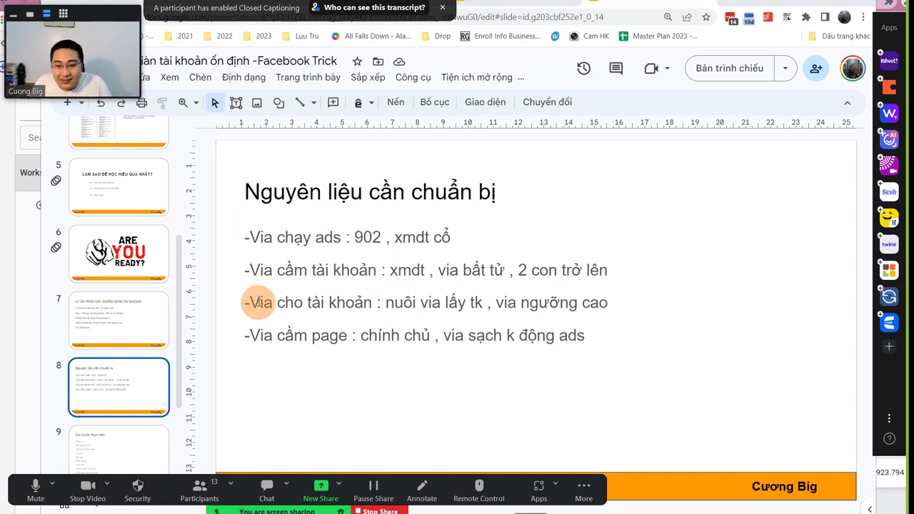
Show slide 9, "Các bước thực hiện", and highlight its "Mua via" and "File quản lý via" lines in turn
{"action": "left_click", "coordinate": [111, 443]}
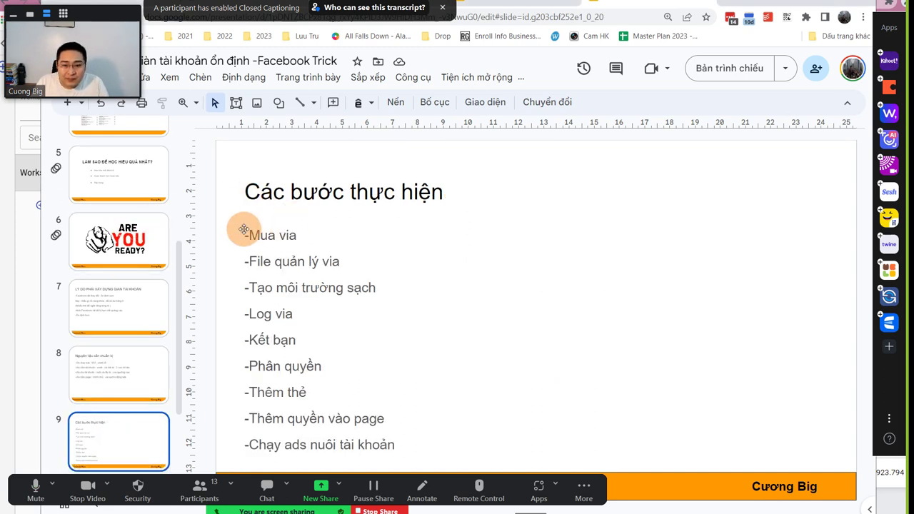
{"action": "left_click_drag", "start_coordinate": [247, 235], "coordinate": [303, 237]}
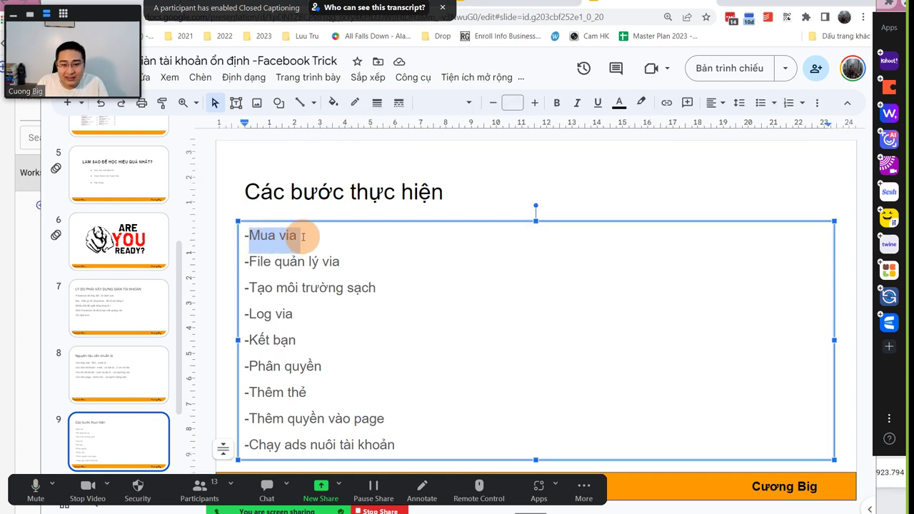
{"action": "left_click_drag", "start_coordinate": [249, 262], "coordinate": [341, 261]}
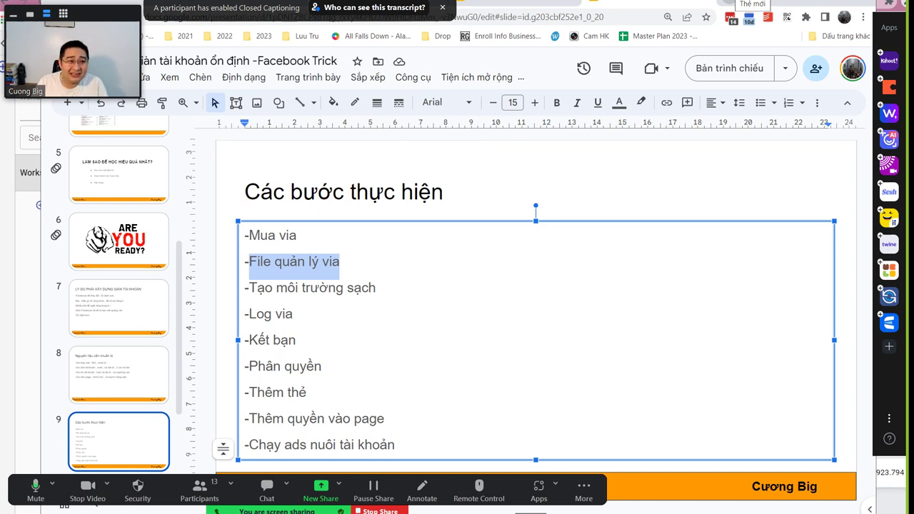
Search for "google sheet" in a new browser tab and open a blank Google Sheets spreadsheet from the first result
{"action": "left_click", "coordinate": [728, 1]}
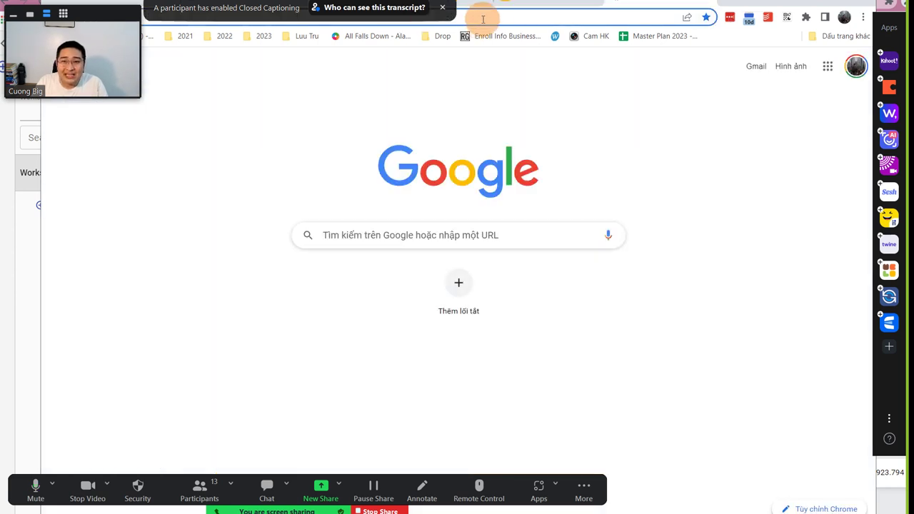
{"action": "left_click", "coordinate": [442, 7]}
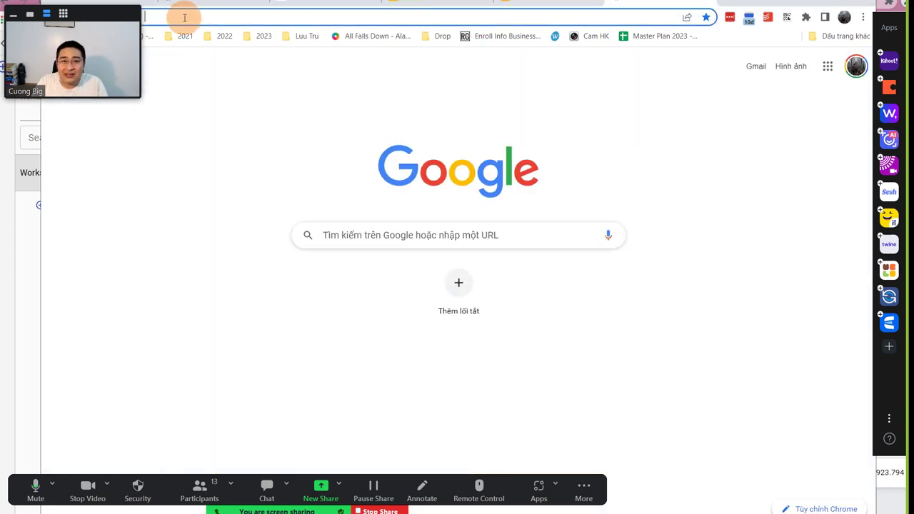
{"action": "left_click", "coordinate": [247, 17]}
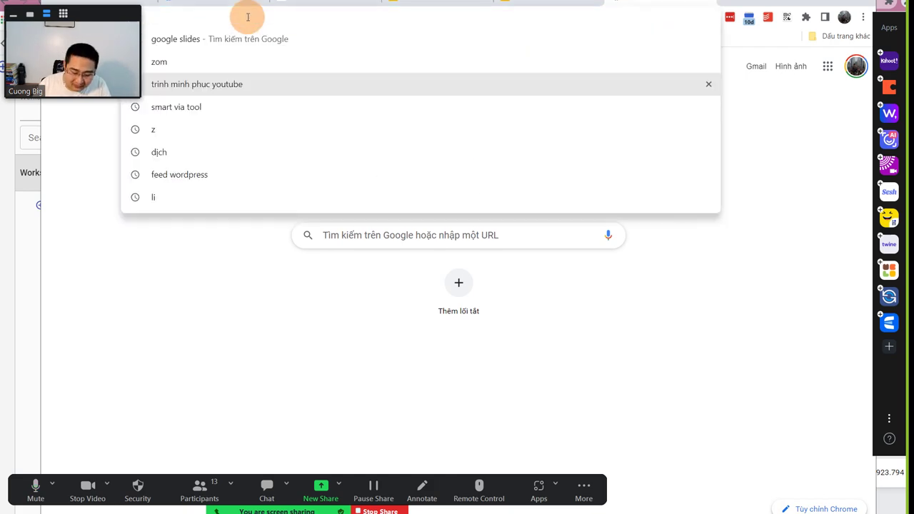
{"action": "type", "text": "gh"}
{"action": "key", "text": "BackSpace"}
{"action": "key", "text": "BackSpace"}
{"action": "key", "text": "BackSpace"}
{"action": "type", "text": "google sheee"}
{"action": "key", "text": "BackSpace"}
{"action": "type", "text": "t"}
{"action": "key", "text": "Return"}
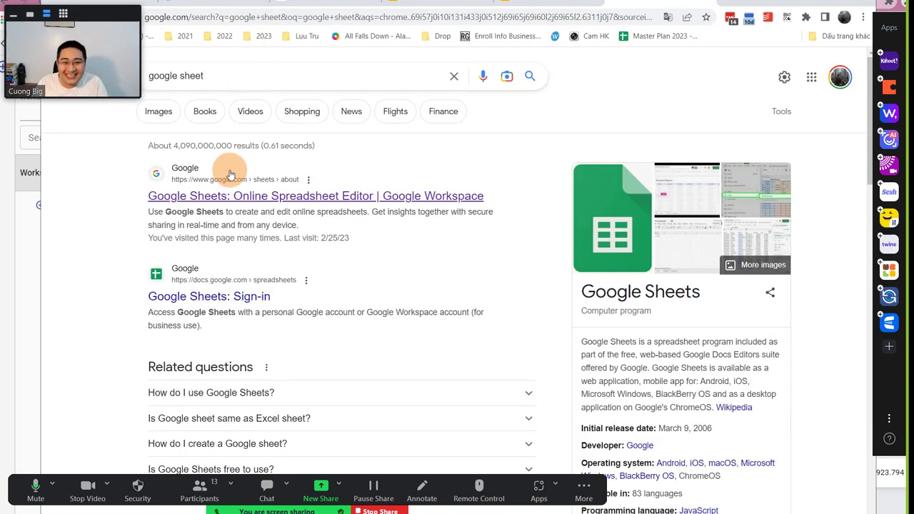
{"action": "left_click", "coordinate": [295, 198]}
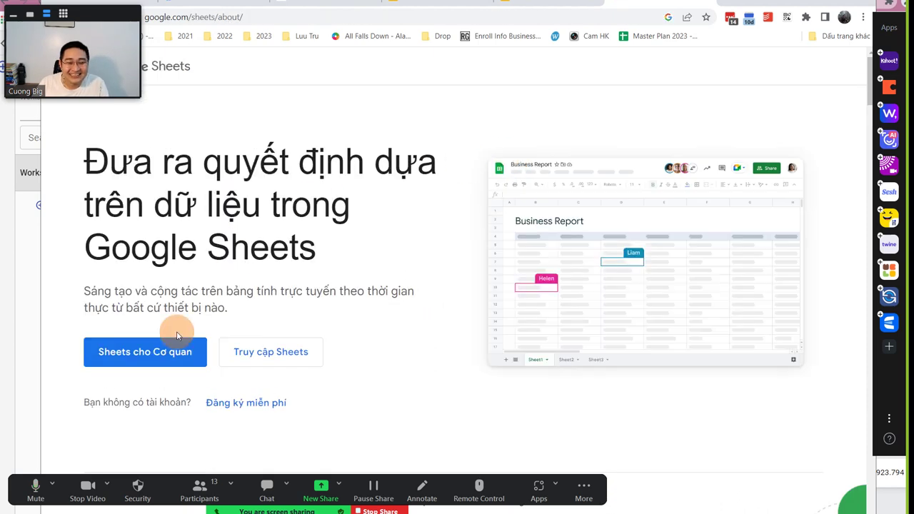
{"action": "left_click", "coordinate": [319, 350]}
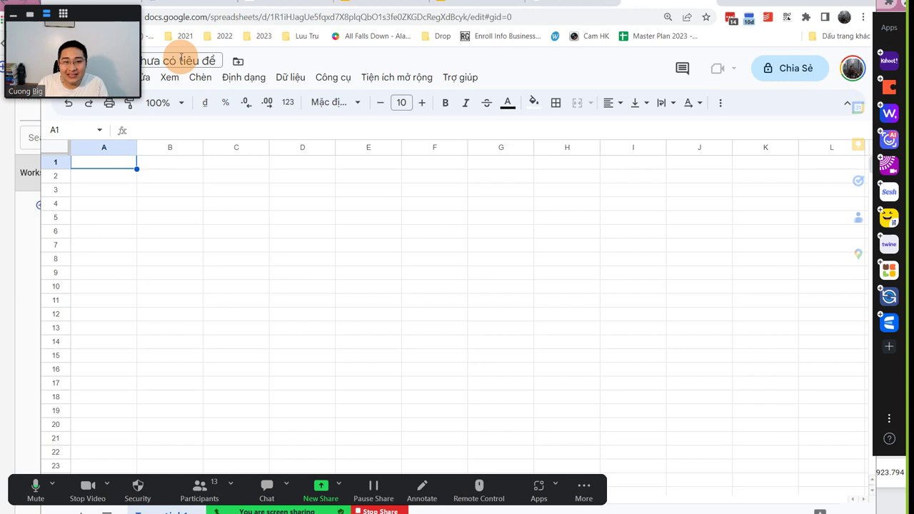
Rename the untitled spreadsheet with a title ending in "-demo"
{"action": "left_click", "coordinate": [181, 57]}
{"action": "key", "text": "Caps_Lock"}
{"action": "key", "text": "BackSpace"}
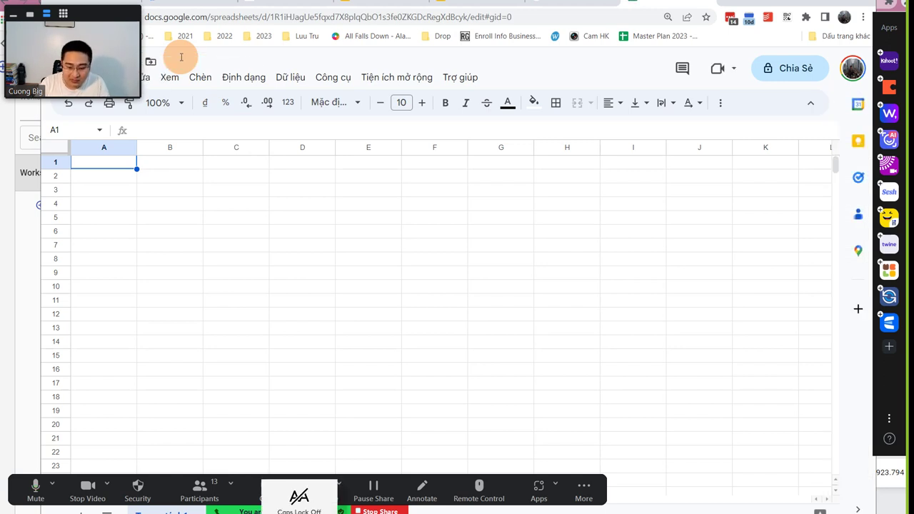
{"action": "type", "text": "Demo"}
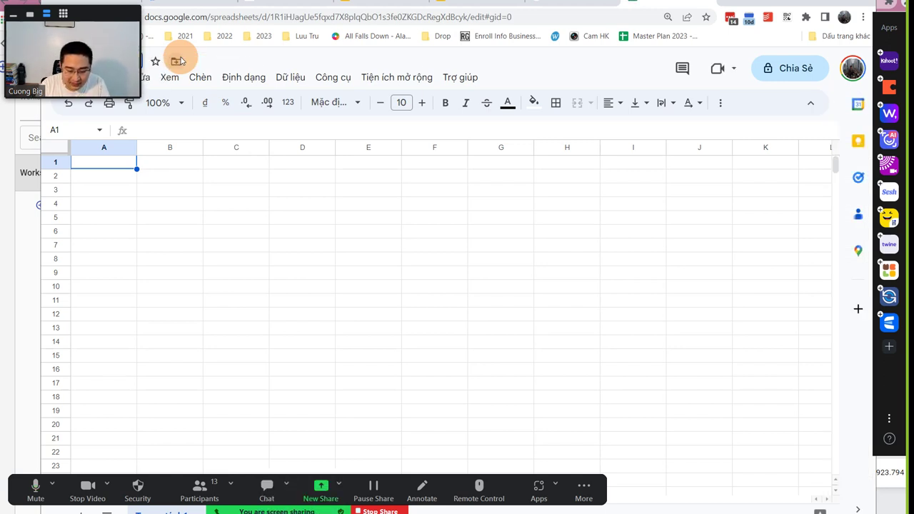
{"action": "type", "text": "-demo"}
{"action": "key", "text": "Return"}
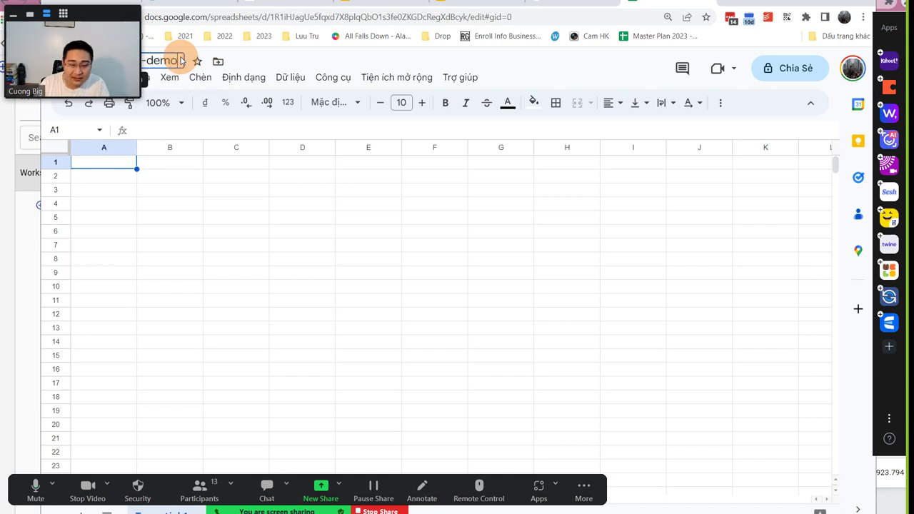
Enter the column header "STT" in cell A2
{"action": "left_click", "coordinate": [241, 219]}
{"action": "left_click", "coordinate": [168, 180]}
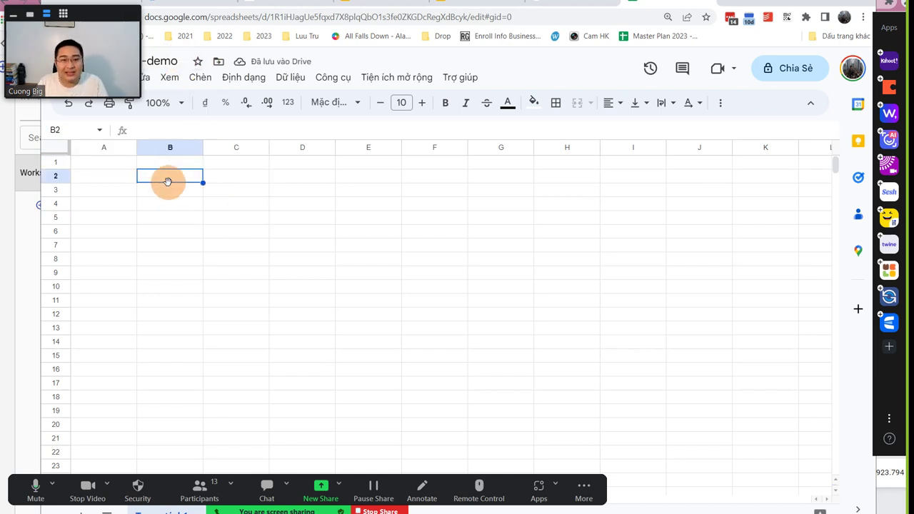
{"action": "left_click", "coordinate": [119, 173]}
{"action": "key", "text": "Caps_Lock"}
{"action": "type", "text": "STT"}
Enter the column header "Loại via" in cell B2
{"action": "left_click", "coordinate": [154, 177]}
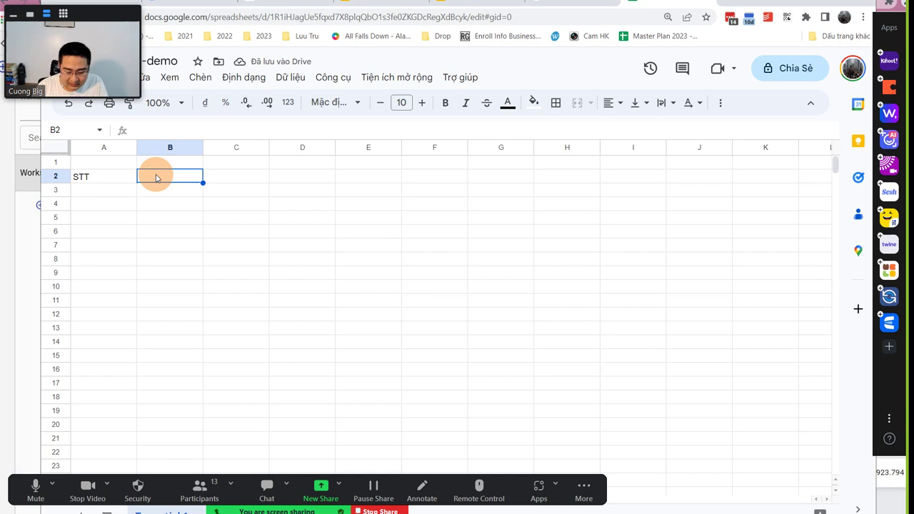
{"action": "key", "text": "Caps_Lock"}
{"action": "type", "text": "STT"}
{"action": "key", "text": "BackSpace"}
{"action": "key", "text": "BackSpace"}
{"action": "key", "text": "BackSpace"}
{"action": "key", "text": "Caps_Lock"}
{"action": "type", "text": "Loai via"}
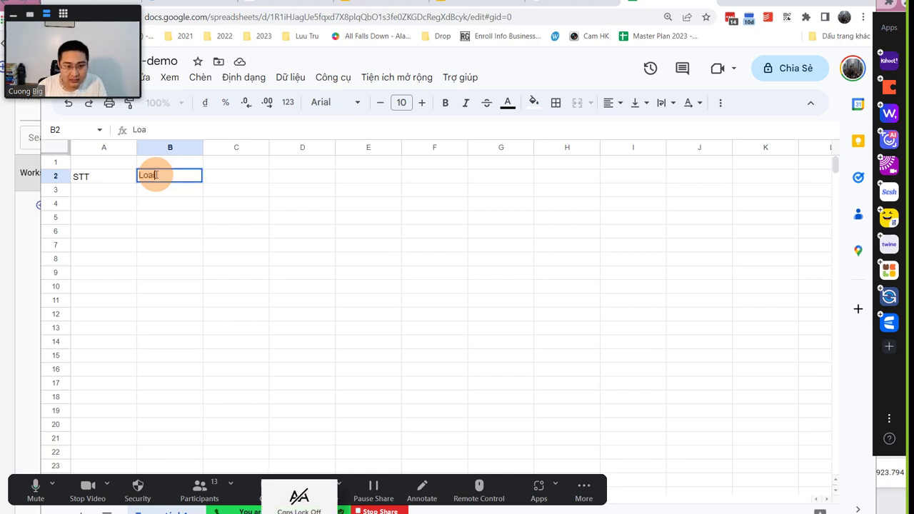
{"action": "key", "text": "Return"}
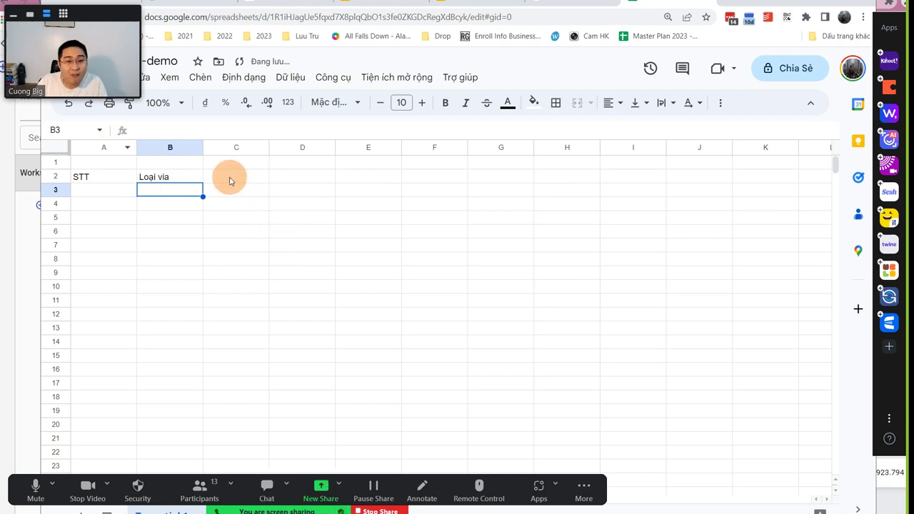
Enter the column header "Têm via" in cell C2
{"action": "left_click", "coordinate": [230, 176]}
{"action": "key", "text": "Caps_Lock"}
{"action": "type", "text": "T"}
{"action": "key", "text": "Caps_Lock"}
{"action": "type", "text": "uê"}
{"action": "key", "text": "BackSpace"}
{"action": "key", "text": "BackSpace"}
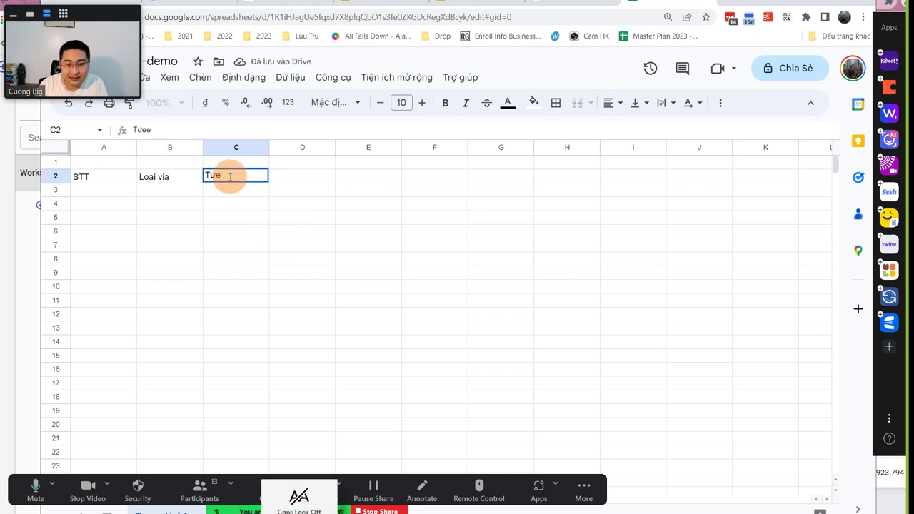
{"action": "type", "text": "êmn"}
{"action": "key", "text": "BackSpace"}
{"action": "type", "text": "vip"}
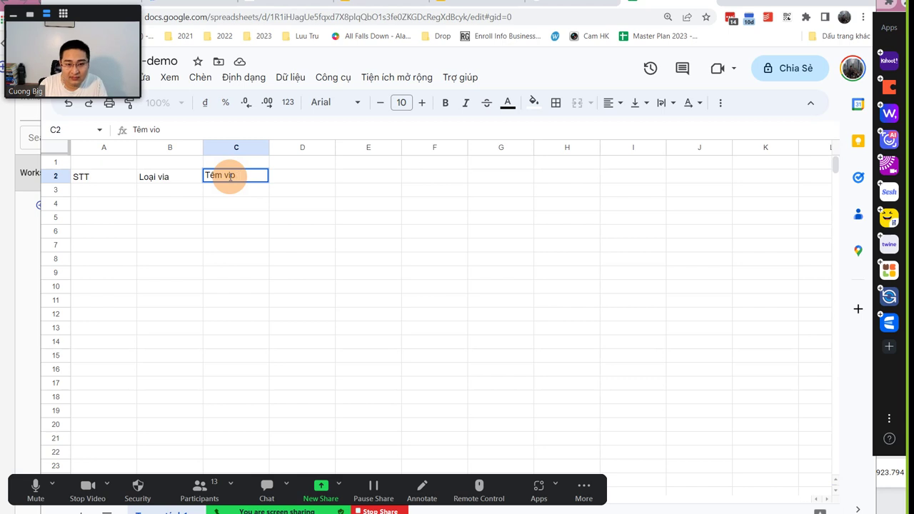
{"action": "key", "text": "BackSpace"}
{"action": "type", "text": "a"}
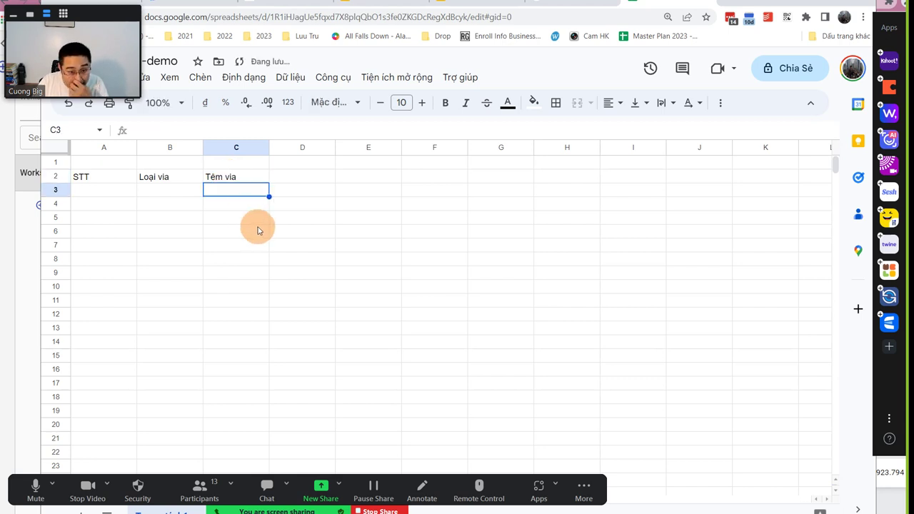
Enter the column header "Thông tin via" in cell D2
{"action": "left_click", "coordinate": [295, 177]}
{"action": "key", "text": "Caps_Lock"}
{"action": "type", "text": "Th"}
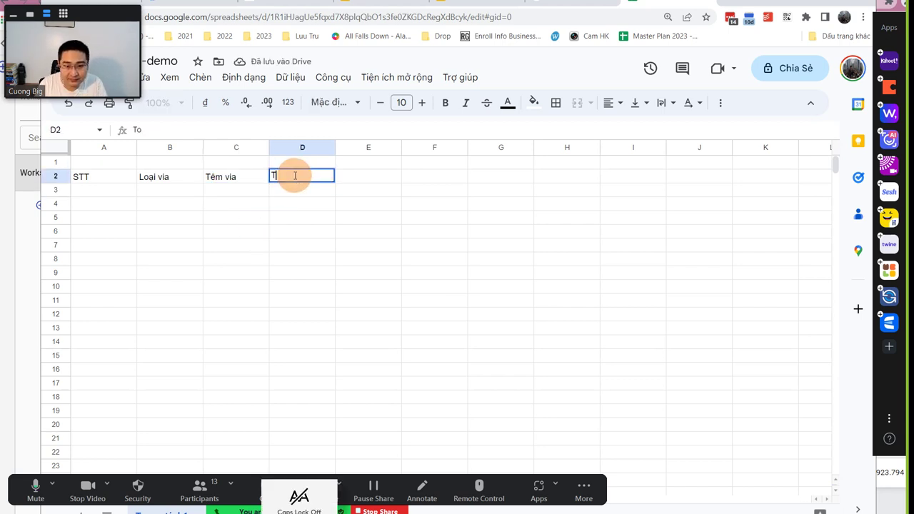
{"action": "type", "text": "ông"}
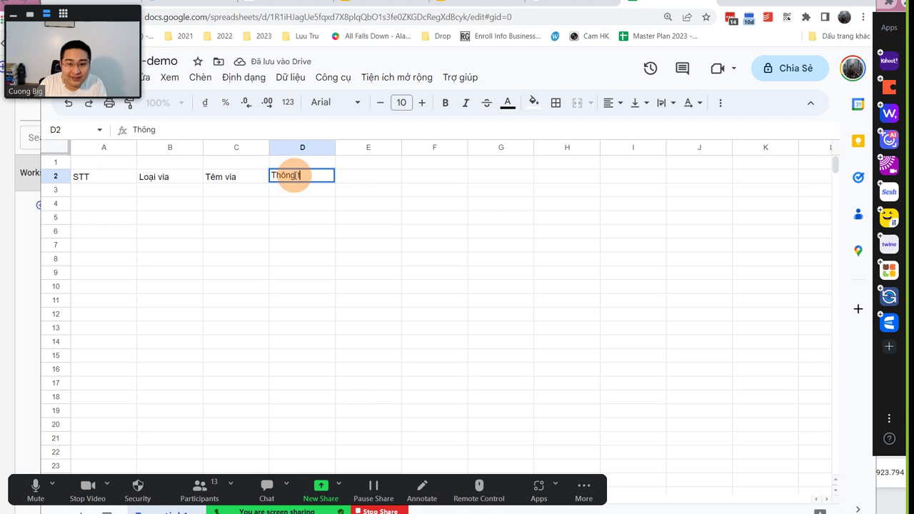
{"action": "type", "text": " tin vioa"}
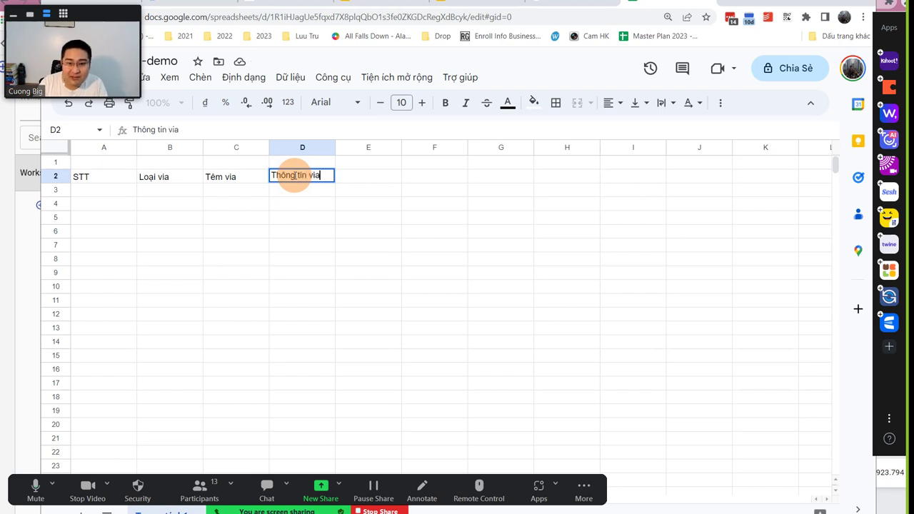
{"action": "key", "text": "Return"}
Enter the column headers "Log" in cell E2 and "Thẻ visa" in cell F2
{"action": "left_click", "coordinate": [352, 177]}
{"action": "type", "text": "Log"}
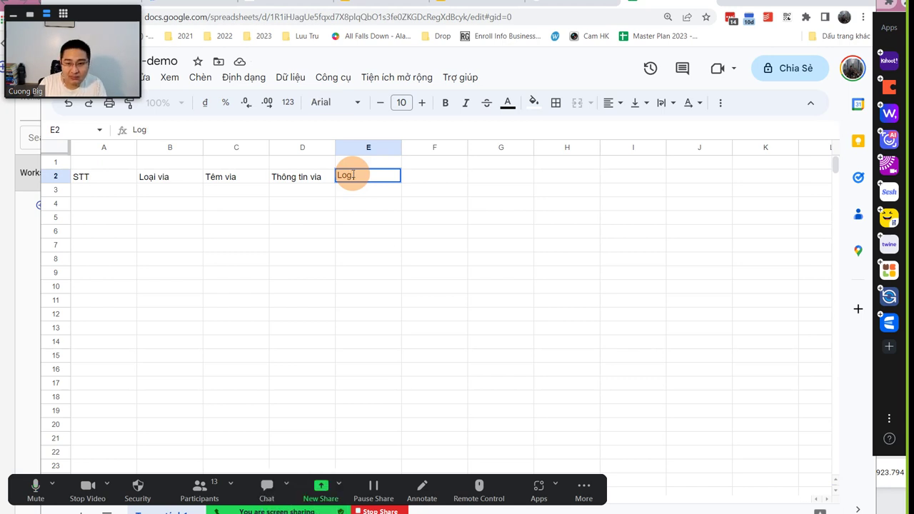
{"action": "key", "text": "Return"}
{"action": "left_click", "coordinate": [452, 178]}
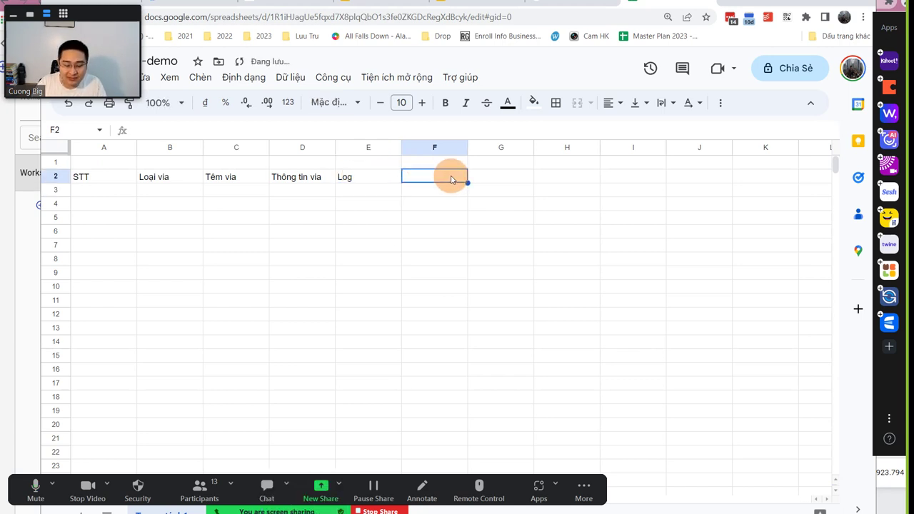
{"action": "type", "text": "Thê vi"}
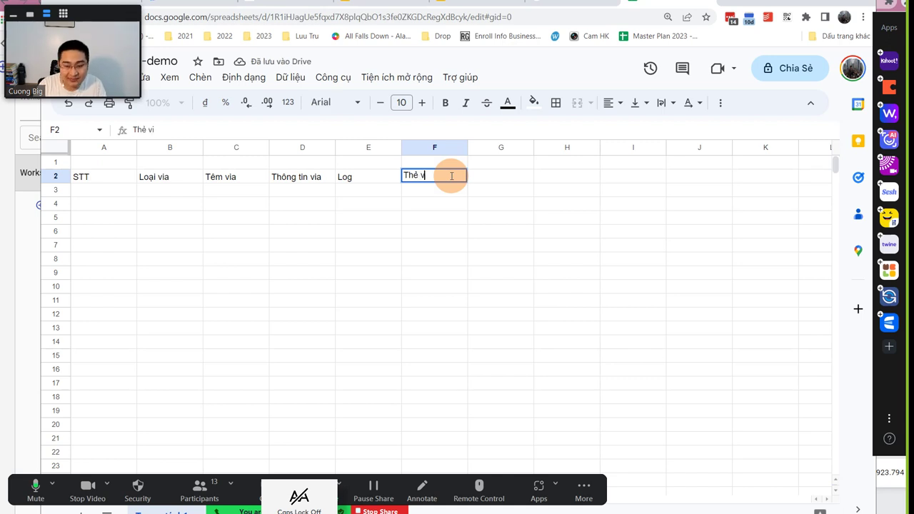
{"action": "type", "text": "sa"}
{"action": "key", "text": "Return"}
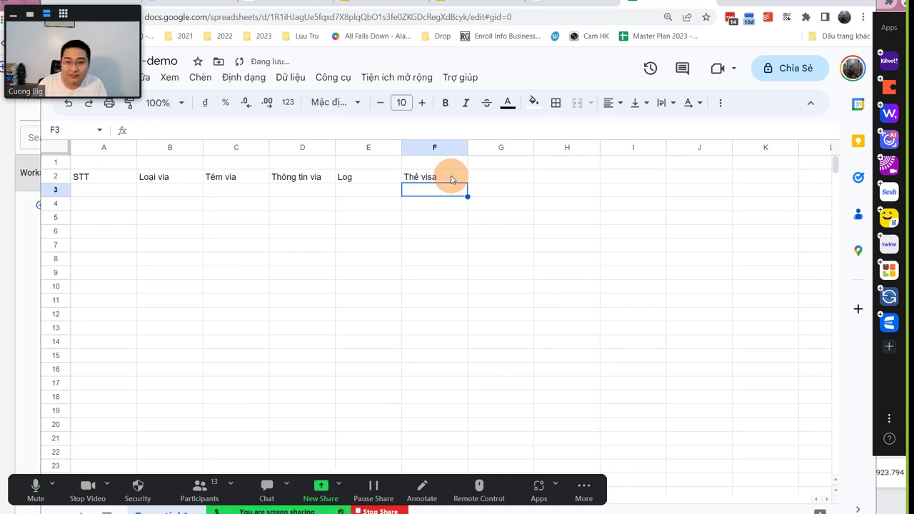
{"action": "left_click", "coordinate": [496, 179]}
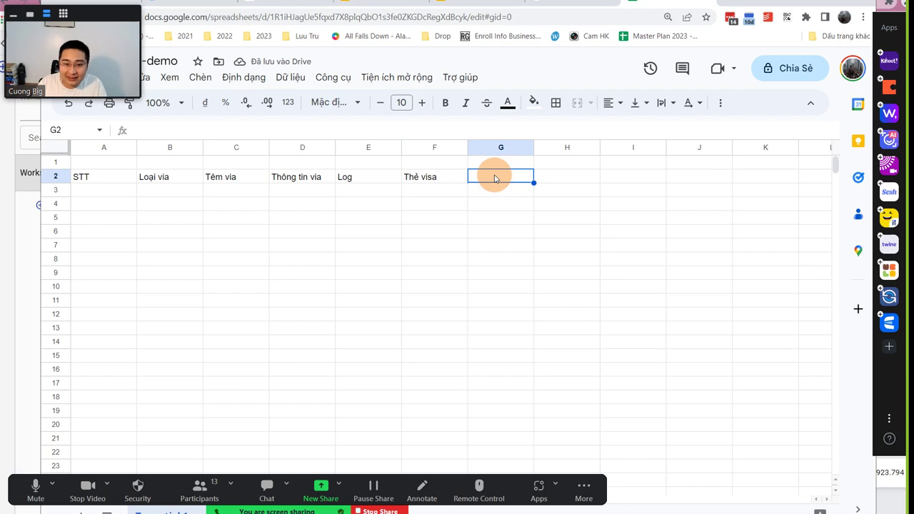
Insert a column before "Loại via" and enter the header "Thời gian" in its row 2 cell
{"action": "right_click", "coordinate": [159, 148]}
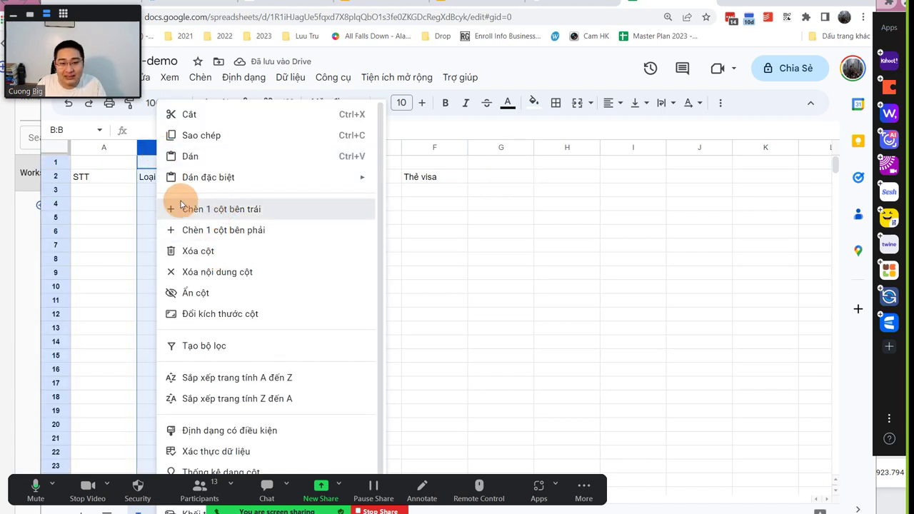
{"action": "left_click", "coordinate": [207, 209]}
{"action": "double_click", "coordinate": [154, 175]}
{"action": "key", "text": "Caps_Lock"}
{"action": "type", "text": "T"}
{"action": "key", "text": "Caps_Lock"}
{"action": "type", "text": "ho"}
{"action": "key", "text": "Return"}
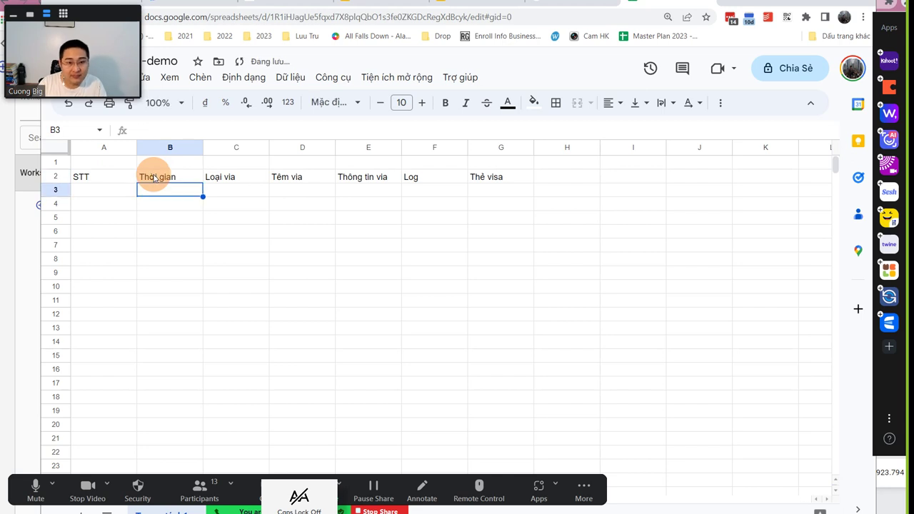
Narrow the "STT" and "Log" columns to fit their short headers
{"action": "left_click_drag", "start_coordinate": [135, 147], "coordinate": [98, 146]}
{"action": "left_click", "coordinate": [147, 327]}
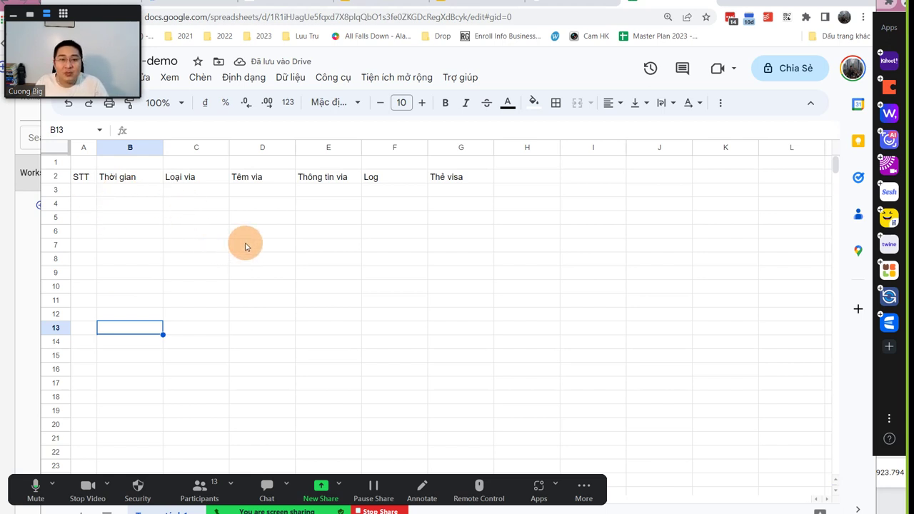
{"action": "left_click_drag", "start_coordinate": [427, 147], "coordinate": [401, 148]}
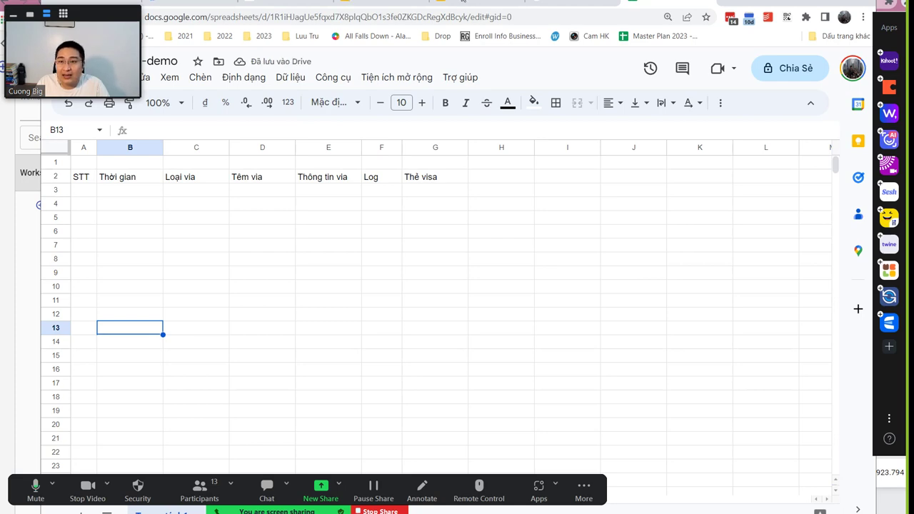
Switch to the Google Slides presentation and append "(có sẵn)" to the "Via cầm page" line on the "Nguyên liệu cần chuẩn bị" slide
{"action": "left_click", "coordinate": [462, 3]}
{"action": "left_click", "coordinate": [124, 378]}
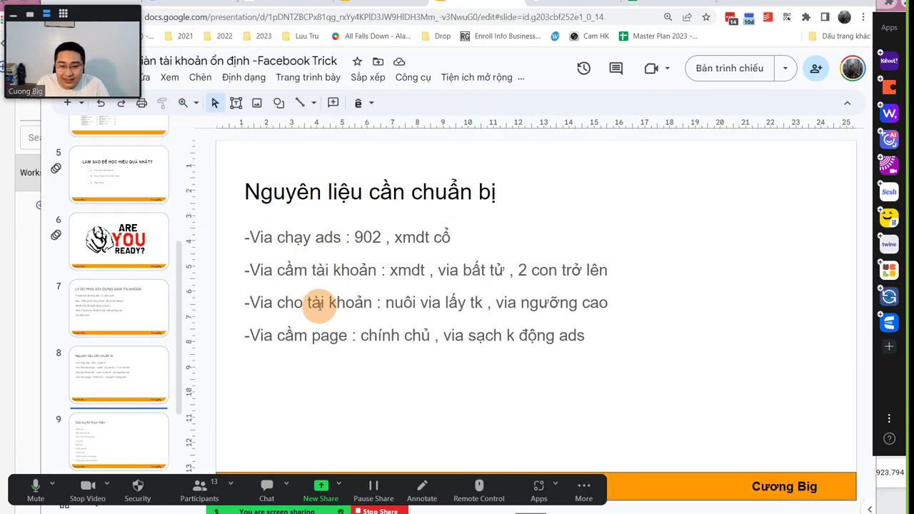
{"action": "left_click", "coordinate": [587, 335]}
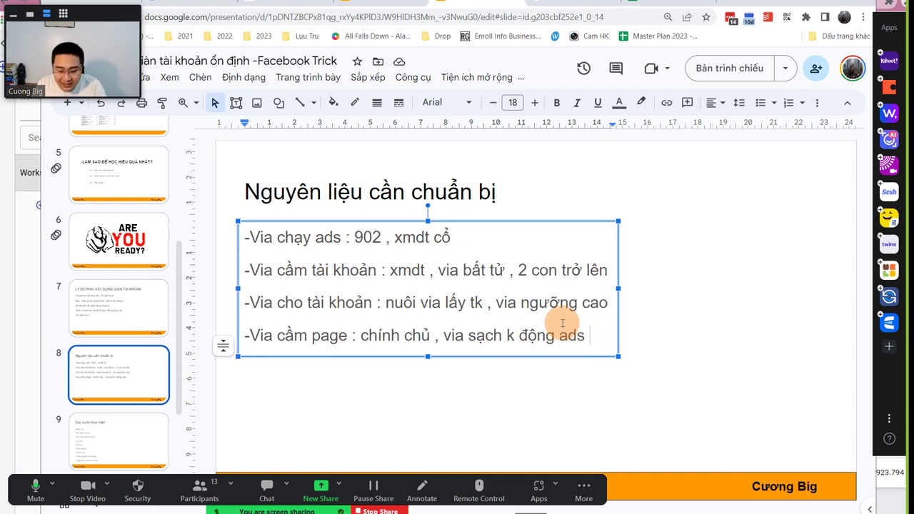
{"action": "type", "text": "("}
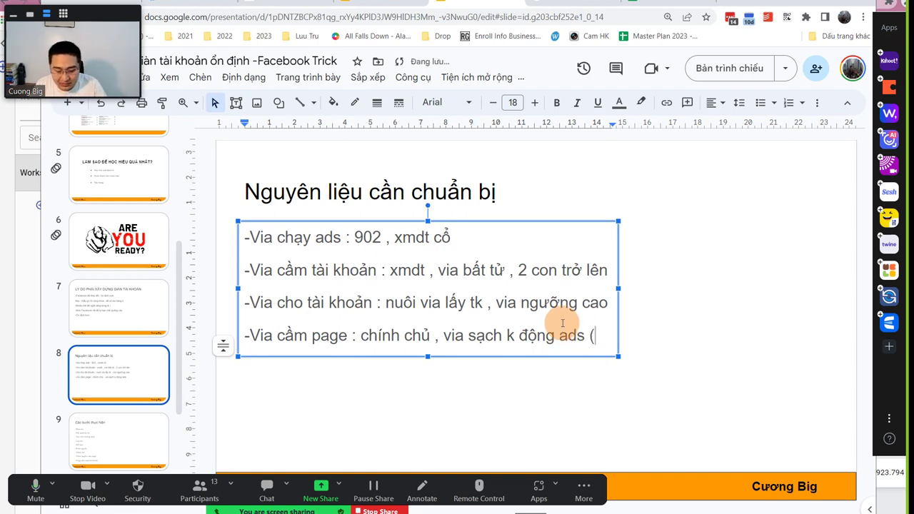
{"action": "type", "text": "cv"}
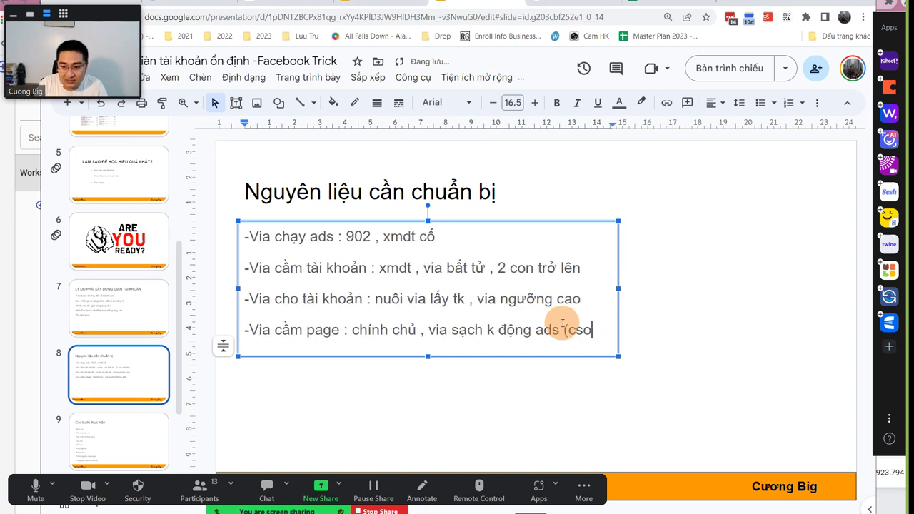
{"action": "type", "text": "ó "}
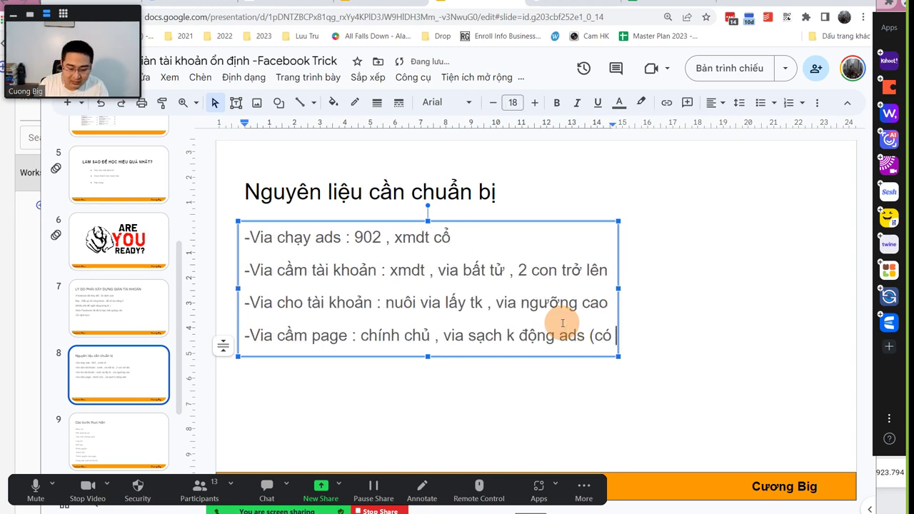
{"action": "type", "text": "săn"}
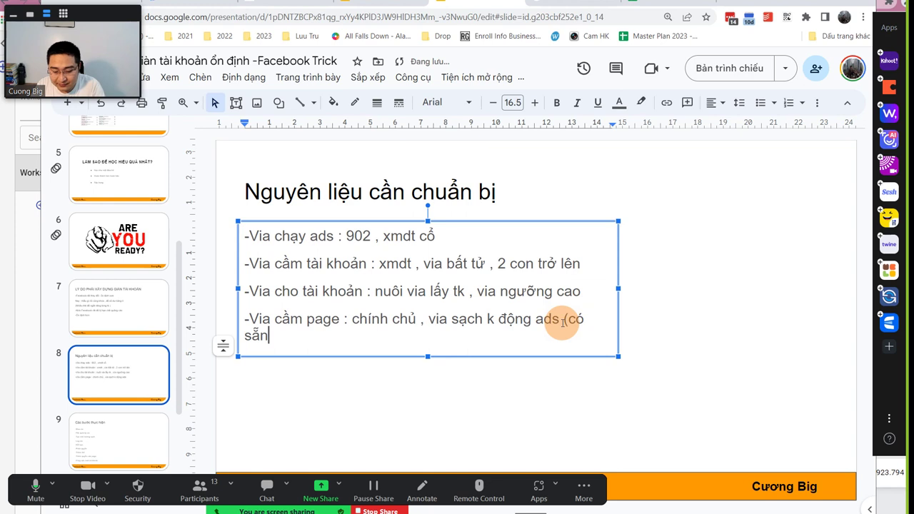
{"action": "left_click", "coordinate": [571, 446]}
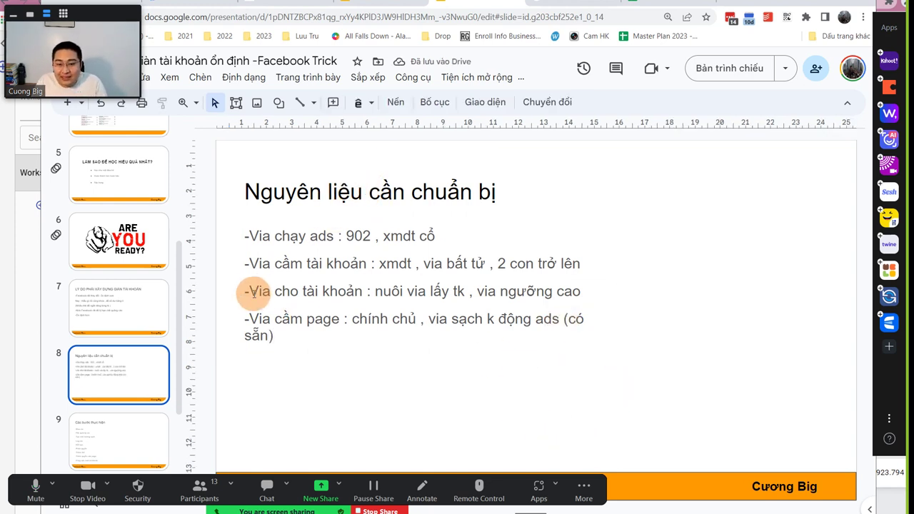
Highlight the "Via cho tài khoản" text, followed by the first three via lines on the slide
{"action": "left_click_drag", "start_coordinate": [250, 291], "coordinate": [362, 290]}
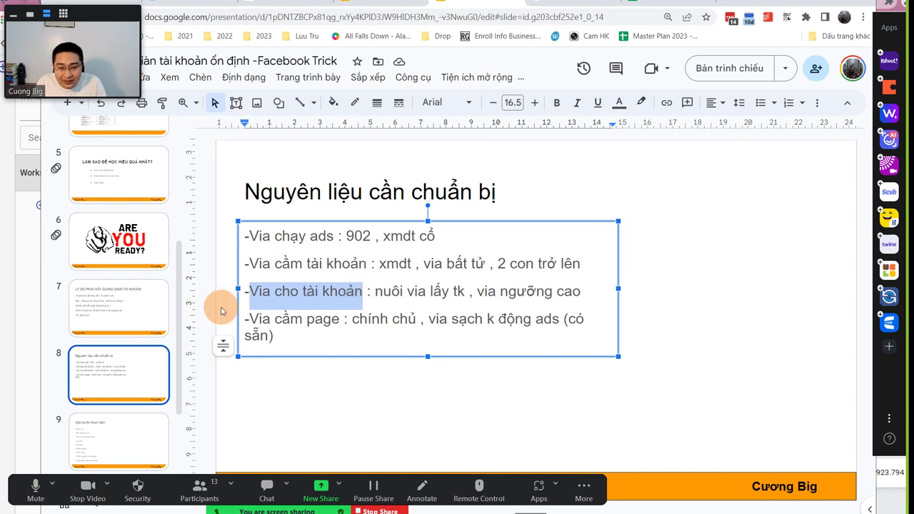
{"action": "left_click_drag", "start_coordinate": [247, 291], "coordinate": [366, 264]}
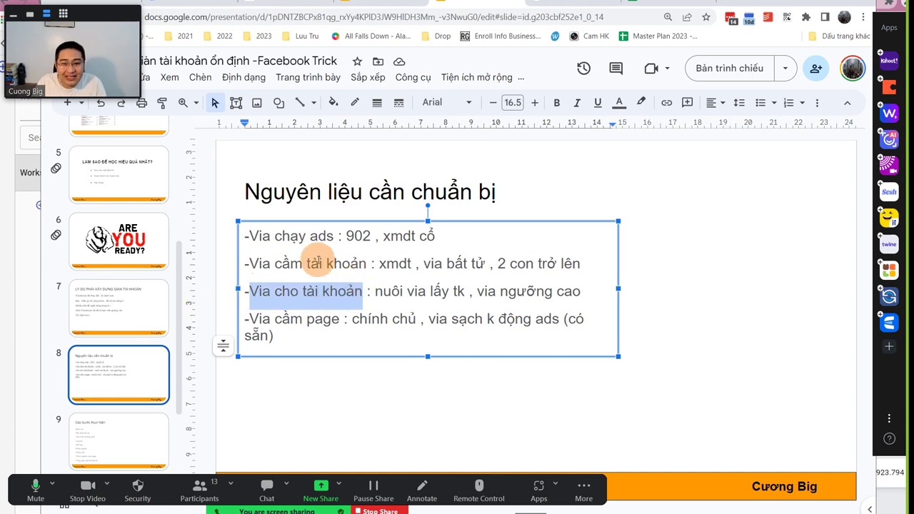
{"action": "left_click", "coordinate": [245, 232]}
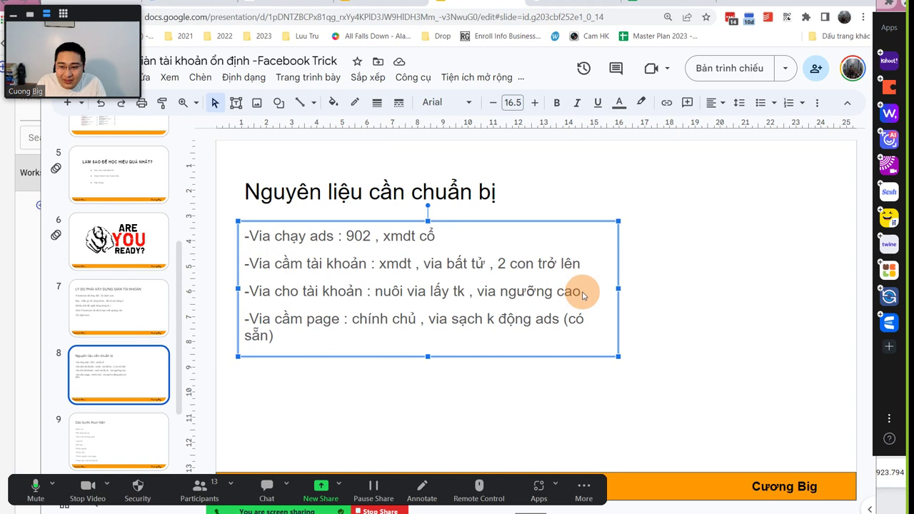
{"action": "left_click_drag", "start_coordinate": [582, 293], "coordinate": [233, 249]}
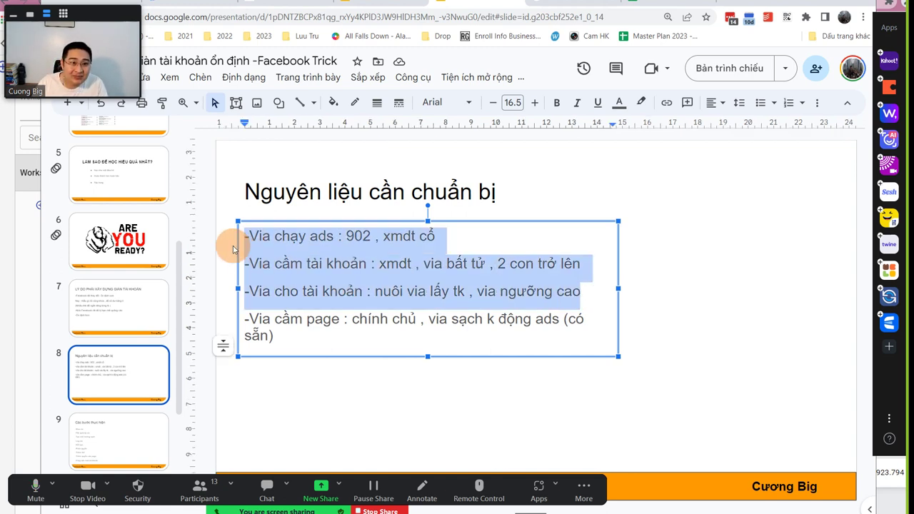
Open camxanhmuot.com in a new browser tab and log in with the prefilled account credentials
{"action": "key", "text": "ctrl+t"}
{"action": "left_click", "coordinate": [372, 17]}
{"action": "type", "text": "cam"}
{"action": "key", "text": "Return"}
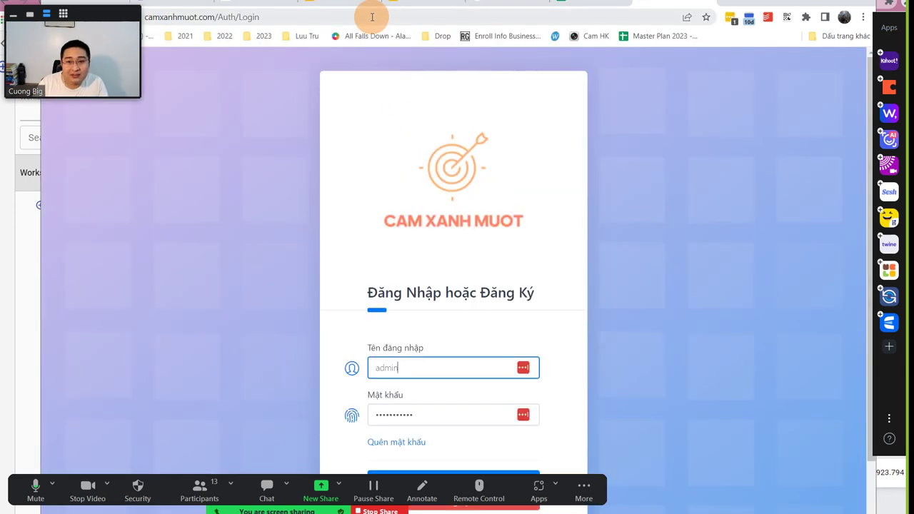
{"action": "scroll", "coordinate": [496, 332], "scroll_direction": "down", "scroll_amount": 1}
{"action": "left_click", "coordinate": [458, 415]}
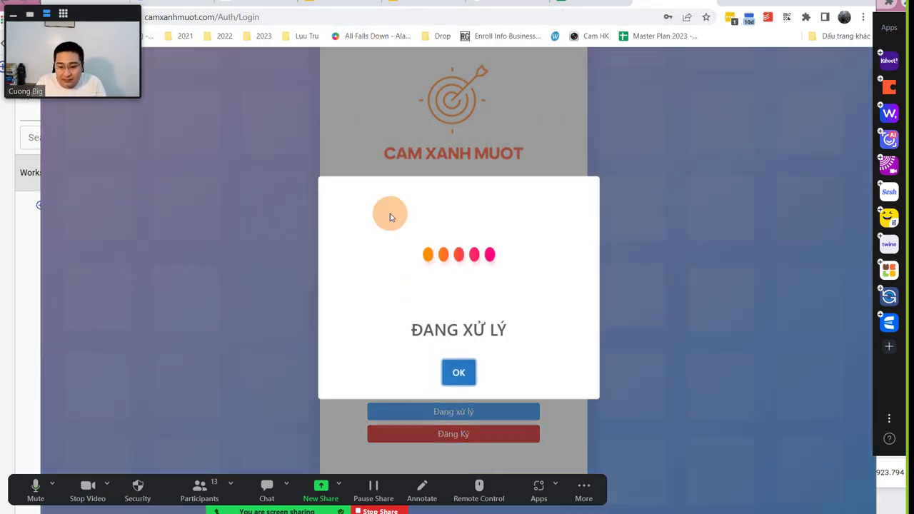
{"action": "left_click", "coordinate": [461, 366]}
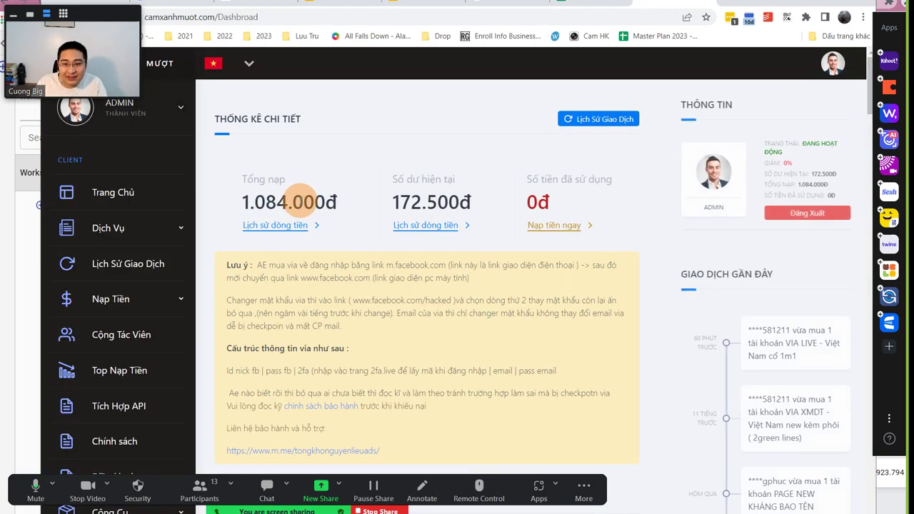
Buy 3 "VIA LIVE - Việt Nam cổ 1m1" accounts from the VIA VIỆT NAM list and pay for the order
{"action": "scroll", "coordinate": [302, 232], "scroll_direction": "down", "scroll_amount": 4}
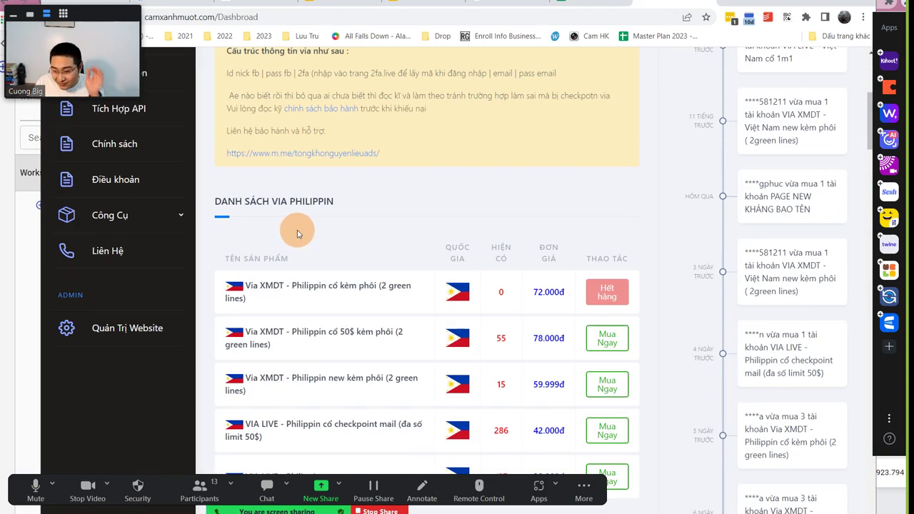
{"action": "scroll", "coordinate": [297, 232], "scroll_direction": "down", "scroll_amount": 3}
{"action": "scroll", "coordinate": [359, 307], "scroll_direction": "down", "scroll_amount": 1}
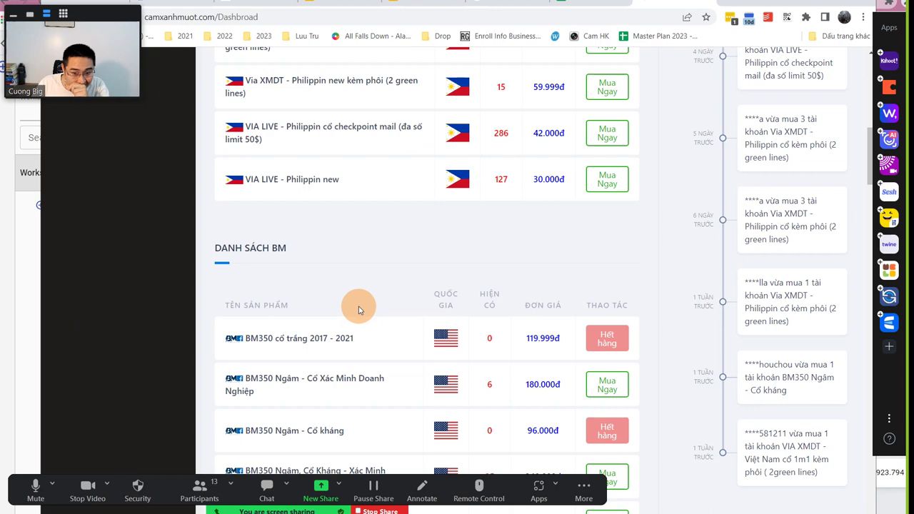
{"action": "scroll", "coordinate": [359, 308], "scroll_direction": "down", "scroll_amount": 15}
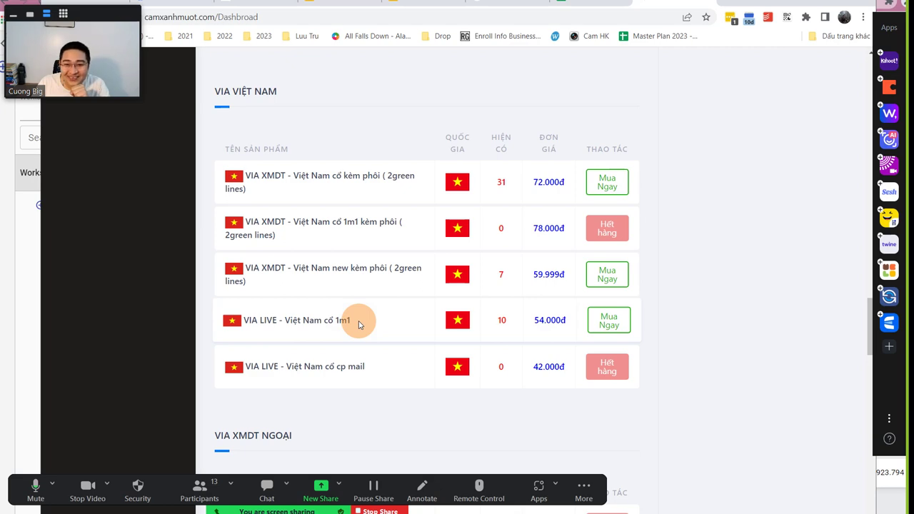
{"action": "scroll", "coordinate": [359, 324], "scroll_direction": "up", "scroll_amount": 4}
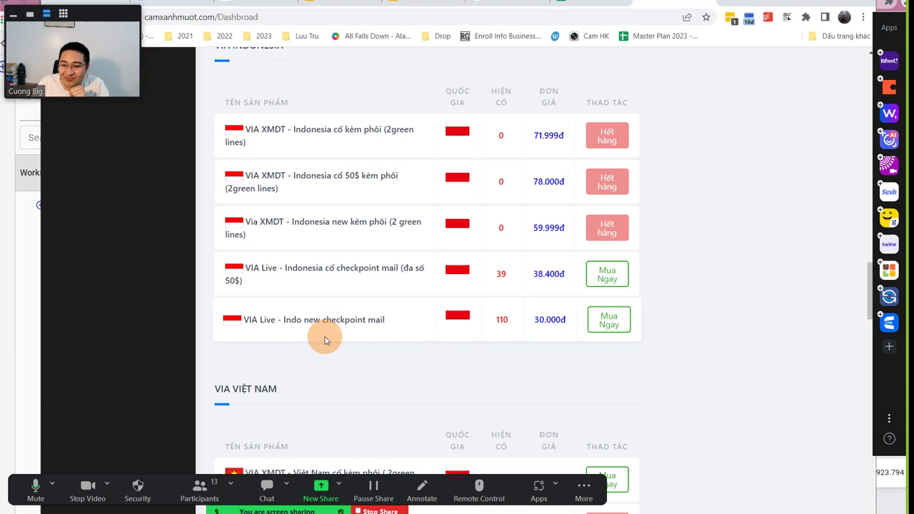
{"action": "scroll", "coordinate": [322, 337], "scroll_direction": "down", "scroll_amount": 3}
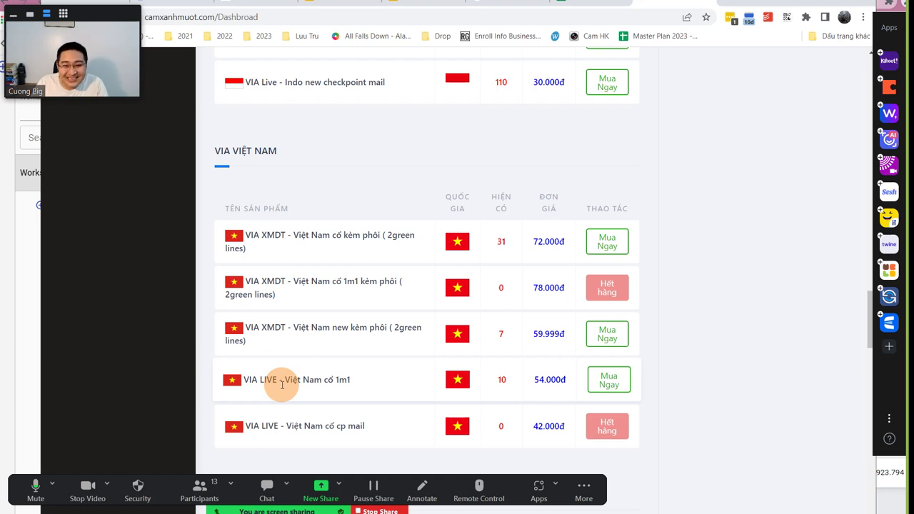
{"action": "left_click", "coordinate": [614, 389]}
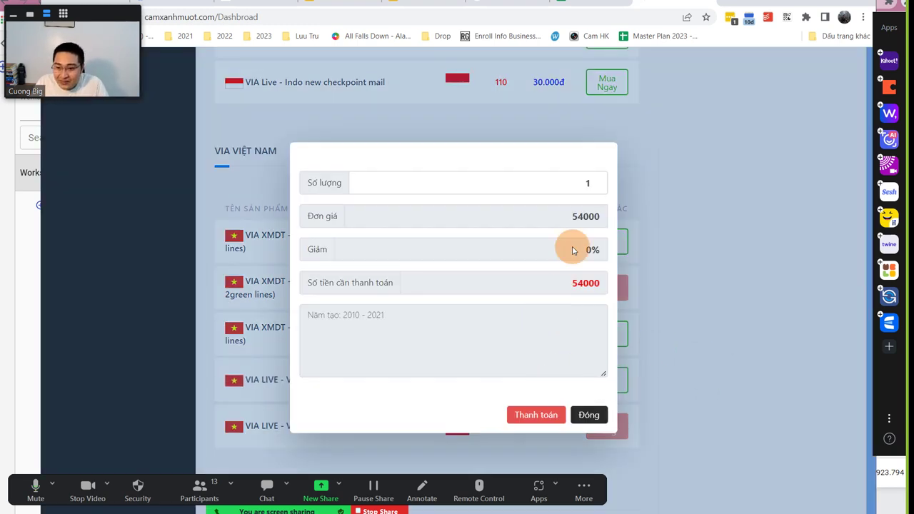
{"action": "left_click", "coordinate": [595, 179]}
{"action": "left_click", "coordinate": [595, 180]}
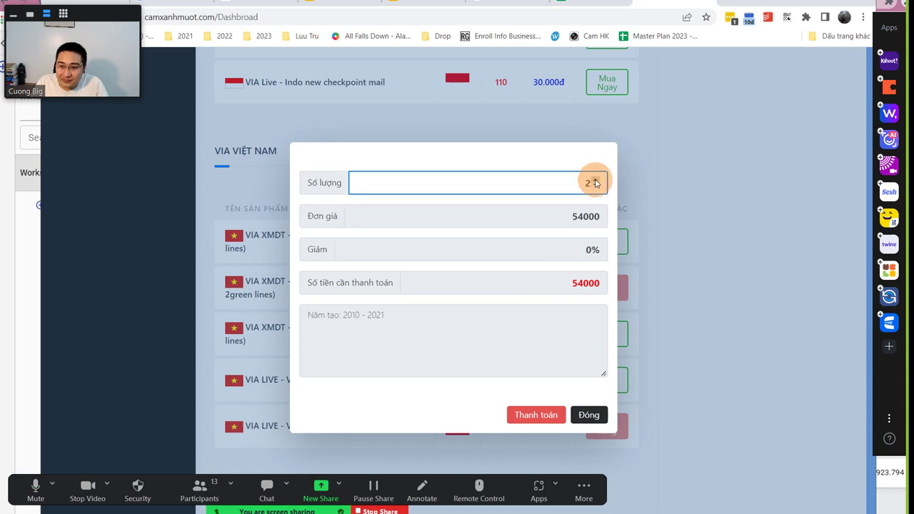
{"action": "left_click", "coordinate": [594, 180]}
{"action": "left_click", "coordinate": [553, 421]}
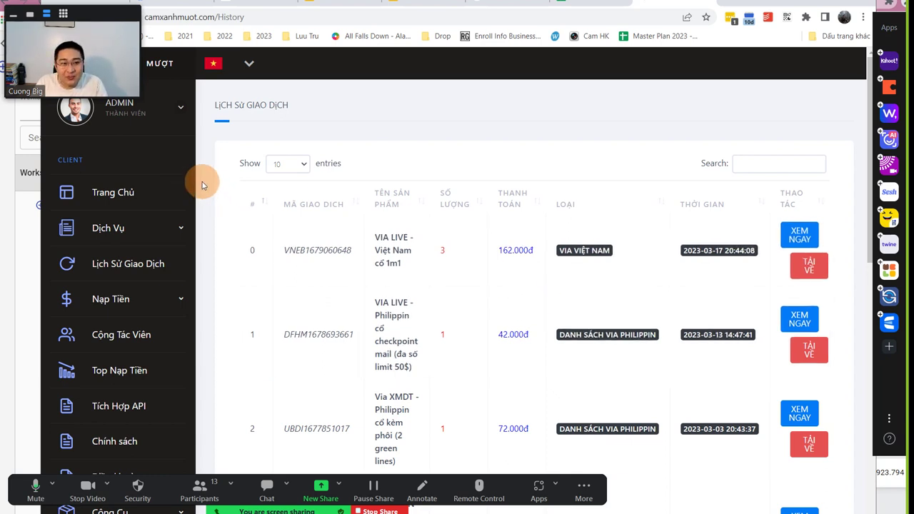
Open the newest "VIA LIVE - Việt Nam cổ 1m1" order from the transaction history and view its account details list
{"action": "left_click", "coordinate": [799, 235]}
{"action": "left_click_drag", "start_coordinate": [109, 14], "coordinate": [89, 7]}
{"action": "scroll", "coordinate": [452, 271], "scroll_direction": "down", "scroll_amount": 3}
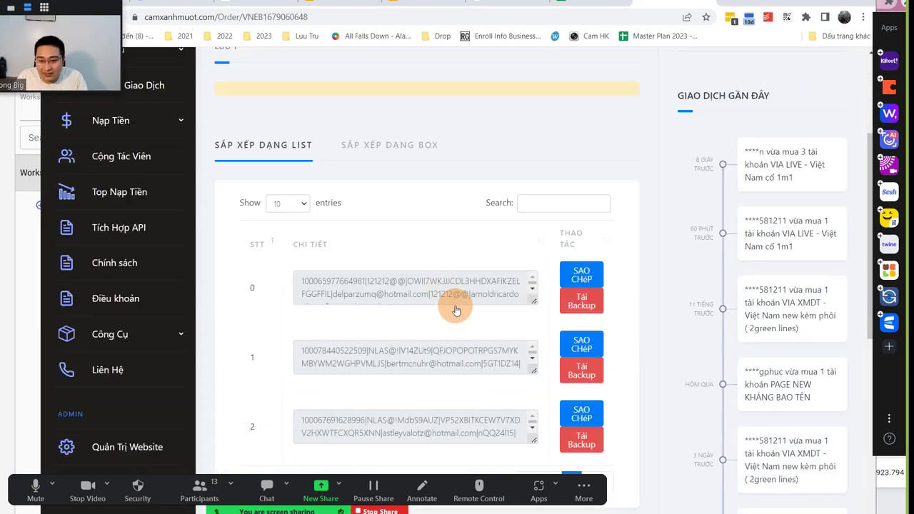
Copy all three purchased account lines from the order's box view and paste them under "Thông tin via" in the Google Sheets via file
{"action": "left_click", "coordinate": [395, 145]}
{"action": "left_click_drag", "start_coordinate": [369, 340], "coordinate": [238, 238]}
{"action": "right_click", "coordinate": [267, 259]}
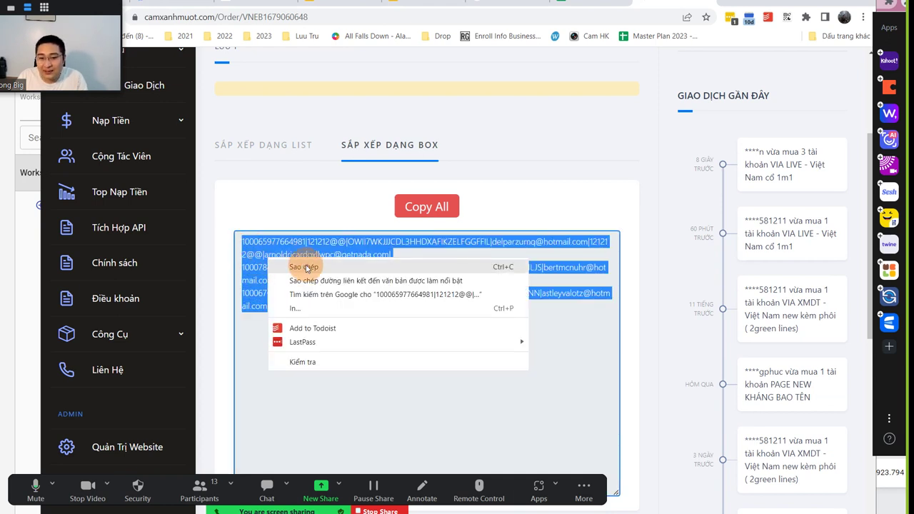
{"action": "left_click", "coordinate": [306, 267]}
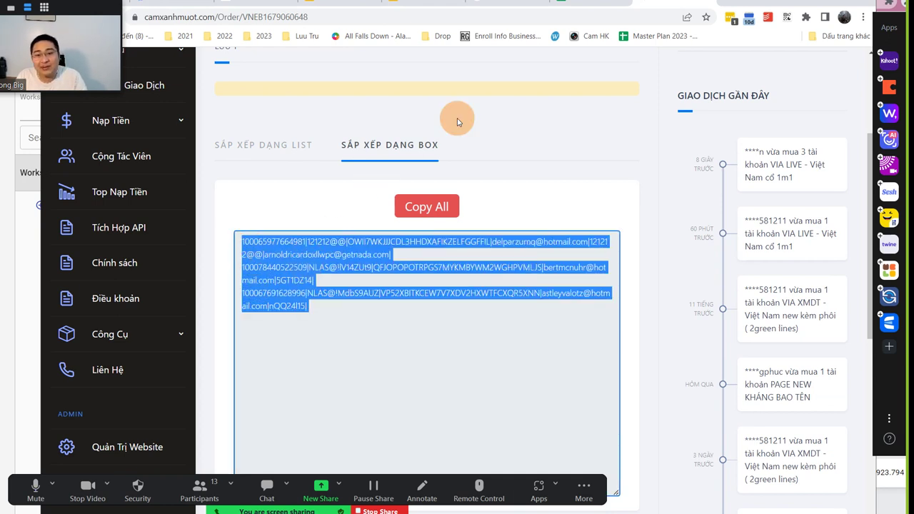
{"action": "right_click", "coordinate": [308, 255]}
{"action": "left_click", "coordinate": [327, 263]}
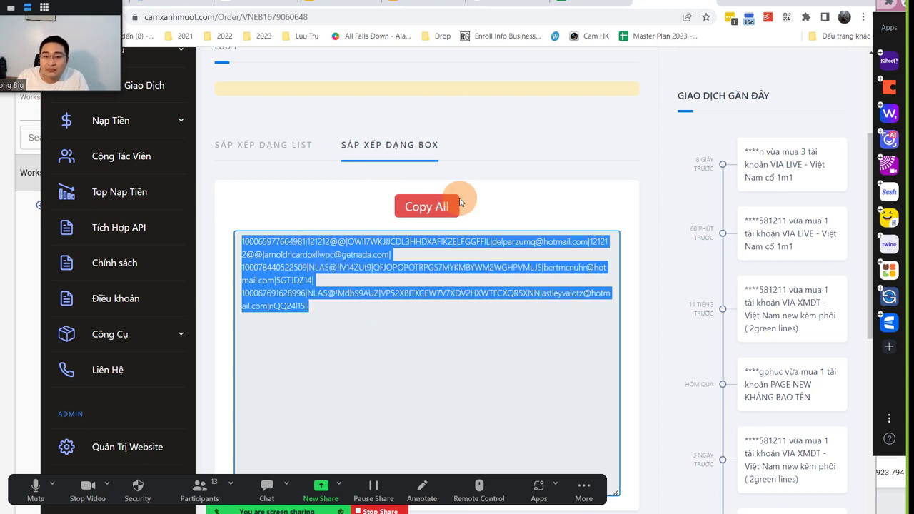
{"action": "left_click", "coordinate": [563, 7]}
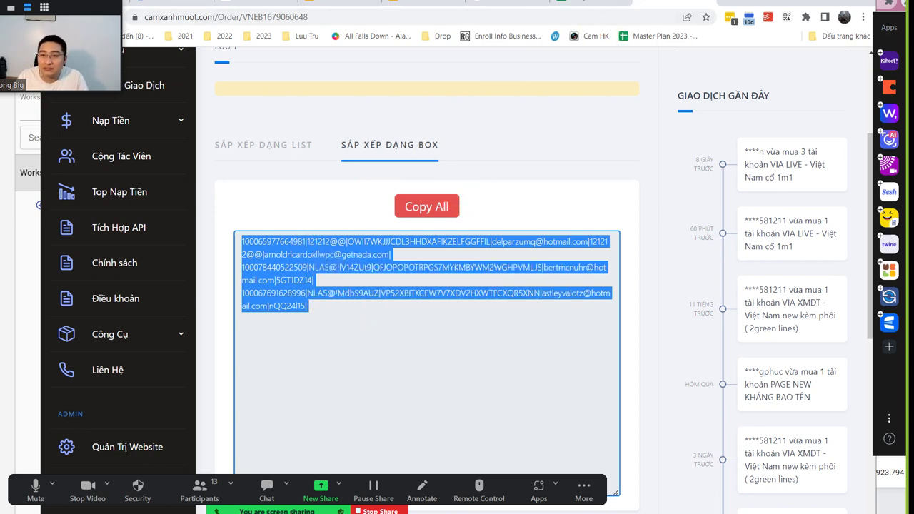
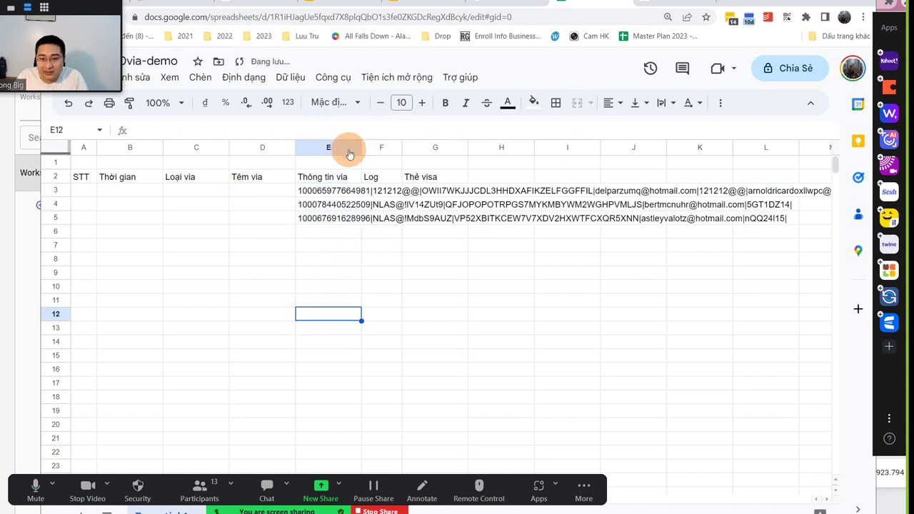
Set the "Thông tin via" column's text wrapping to clip and widen the column slightly
{"action": "left_click", "coordinate": [329, 149]}
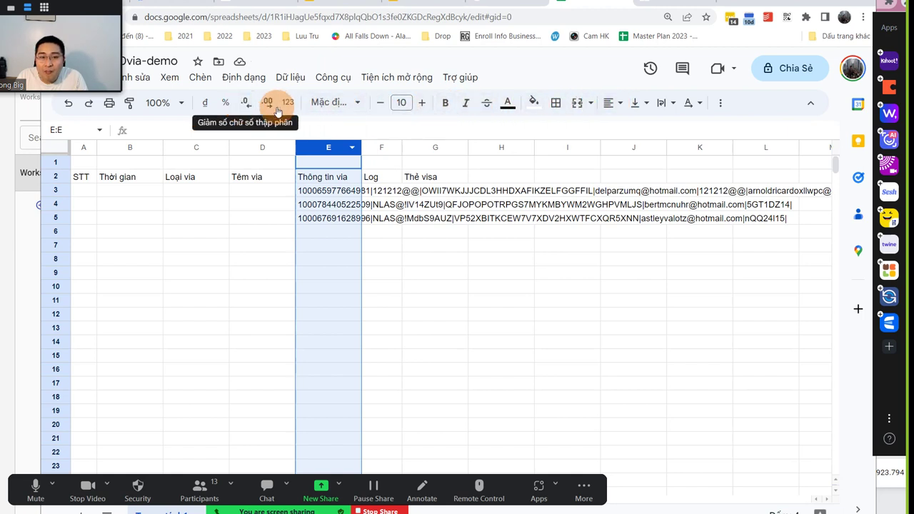
{"action": "left_click", "coordinate": [672, 105]}
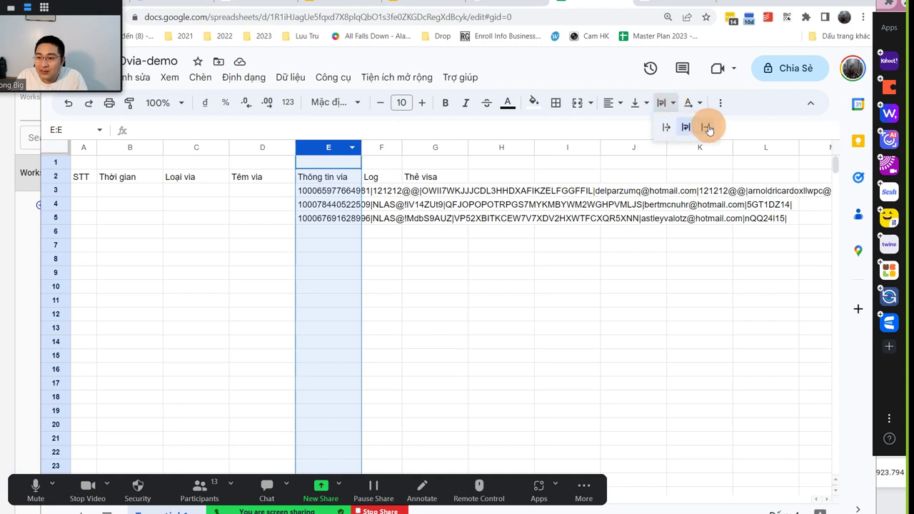
{"action": "left_click", "coordinate": [704, 126]}
{"action": "left_click", "coordinate": [469, 268]}
{"action": "left_click_drag", "start_coordinate": [360, 147], "coordinate": [377, 147]}
{"action": "left_click", "coordinate": [299, 284]}
Fill row 3 with 17.03.2023 under "Thời gian" and "Việt cổ 1m1" under "Loại via"
{"action": "left_click", "coordinate": [113, 192]}
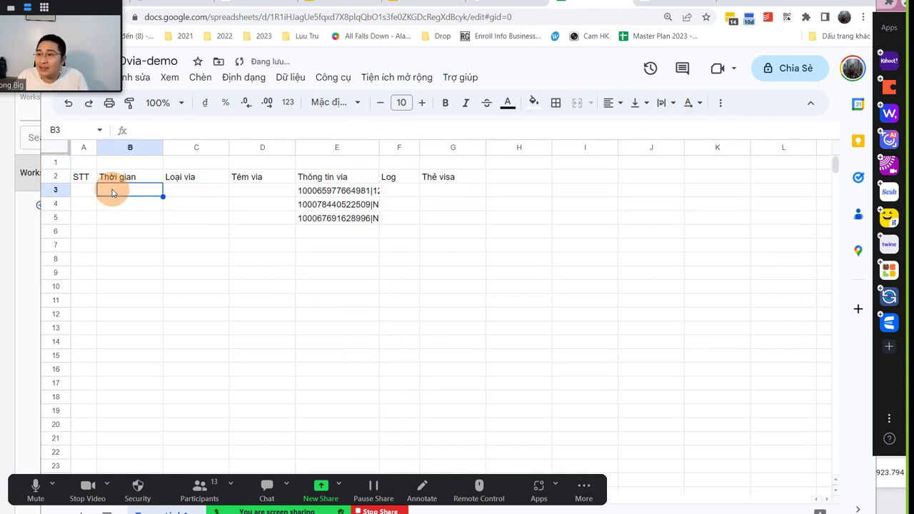
{"action": "type", "text": "17.03.2023"}
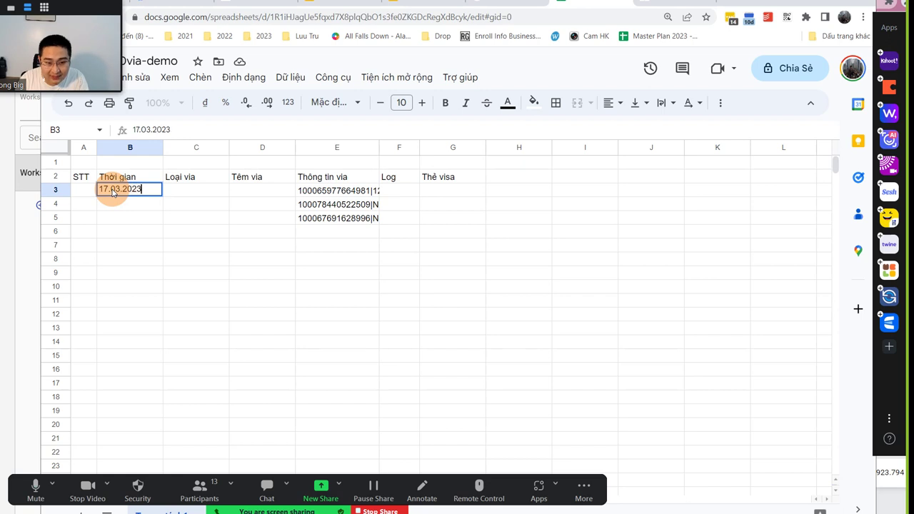
{"action": "key", "text": "Return"}
{"action": "left_click", "coordinate": [193, 194]}
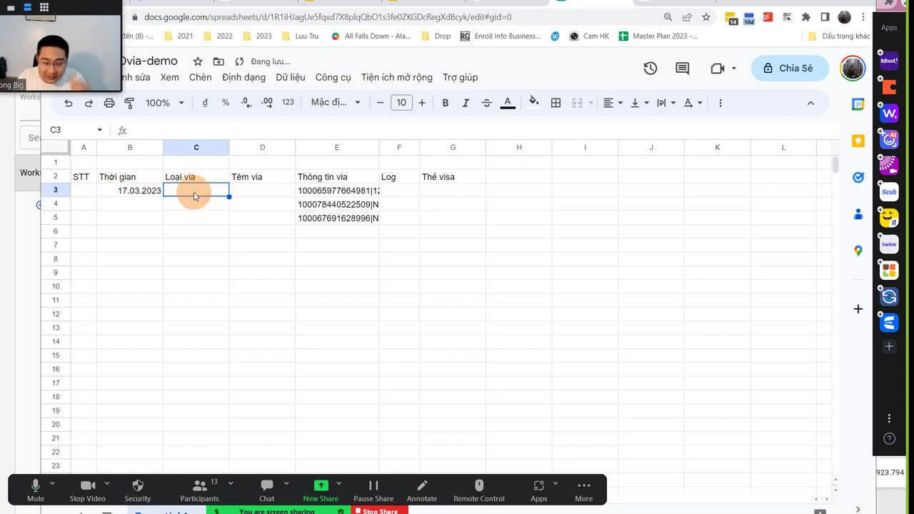
{"action": "key", "text": "Caps_Lock"}
{"action": "type", "text": "V"}
{"action": "key", "text": "Caps_Lock"}
{"action": "type", "text": "ie"}
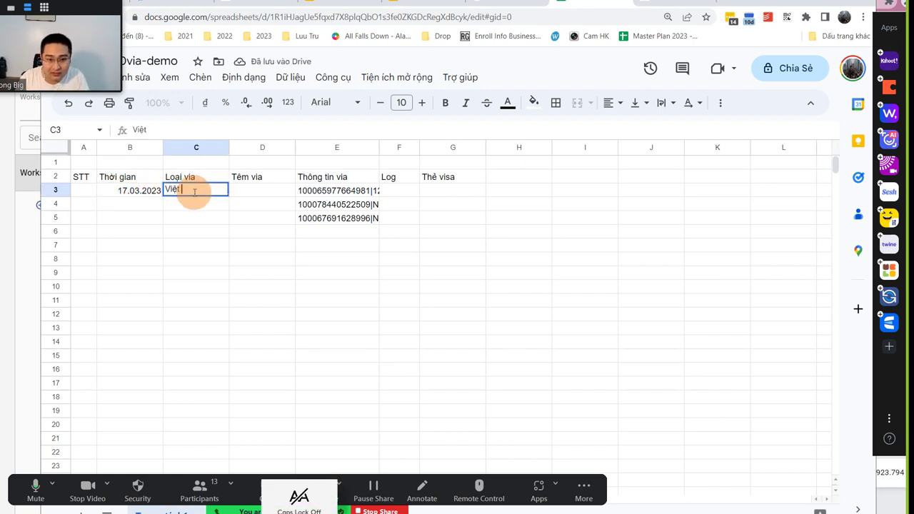
{"action": "type", "text": "t cổ 1m1"}
{"action": "key", "text": "Return"}
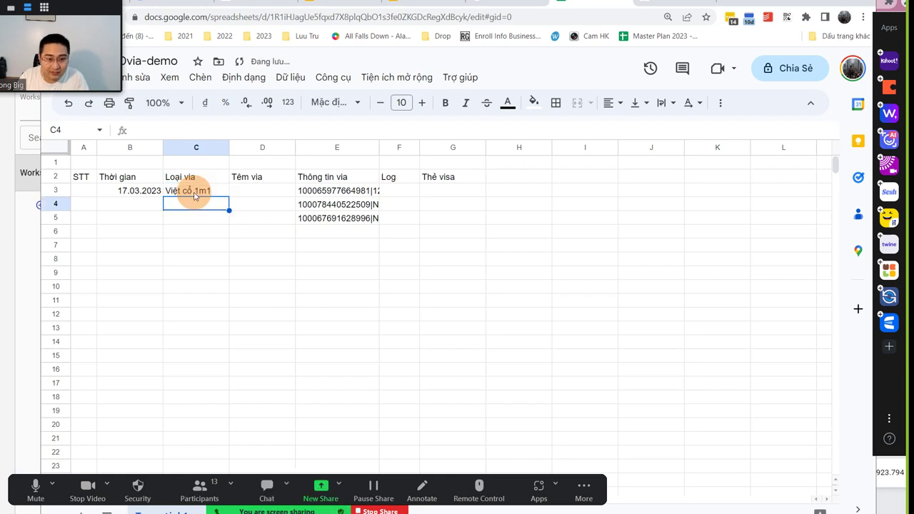
Copy the date and via type from row 3 into rows 4 and 5
{"action": "left_click", "coordinate": [153, 193]}
{"action": "left_click", "coordinate": [186, 191], "text": "shift"}
{"action": "key", "text": "ctrl+c"}
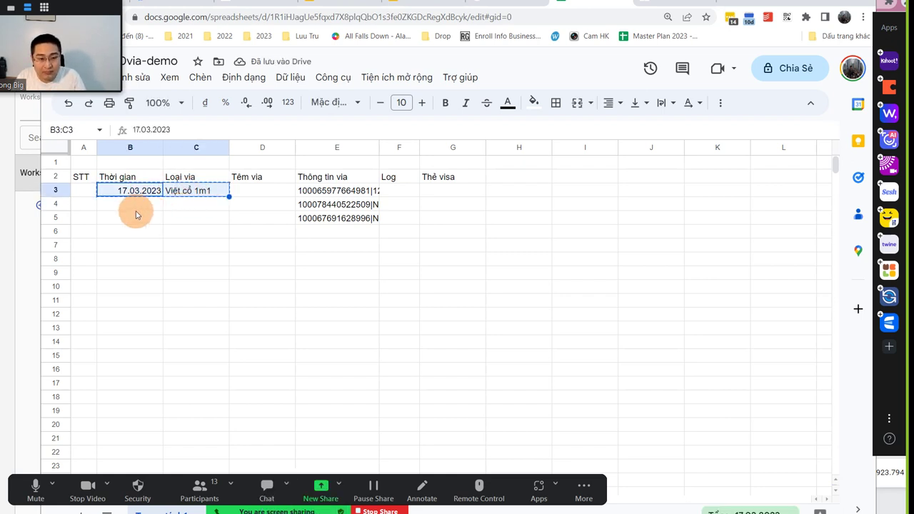
{"action": "left_click", "coordinate": [133, 205]}
{"action": "key", "text": "ctrl+v"}
{"action": "left_click", "coordinate": [133, 218]}
{"action": "key", "text": "ctrl+v"}
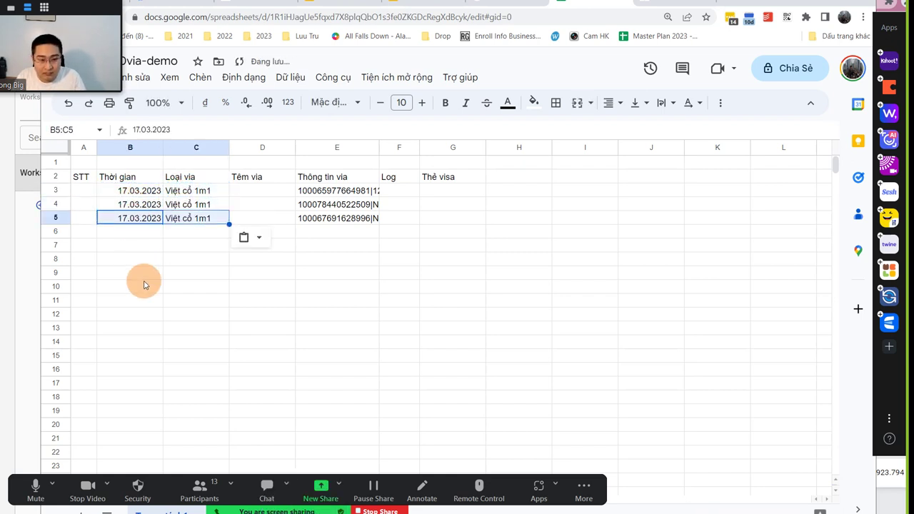
{"action": "left_click", "coordinate": [139, 283]}
Number the three via rows 1, 2 and 3 in the "STT" column
{"action": "left_click", "coordinate": [85, 193]}
{"action": "type", "text": "1"}
{"action": "key", "text": "Return"}
{"action": "type", "text": "1"}
{"action": "key", "text": "Return"}
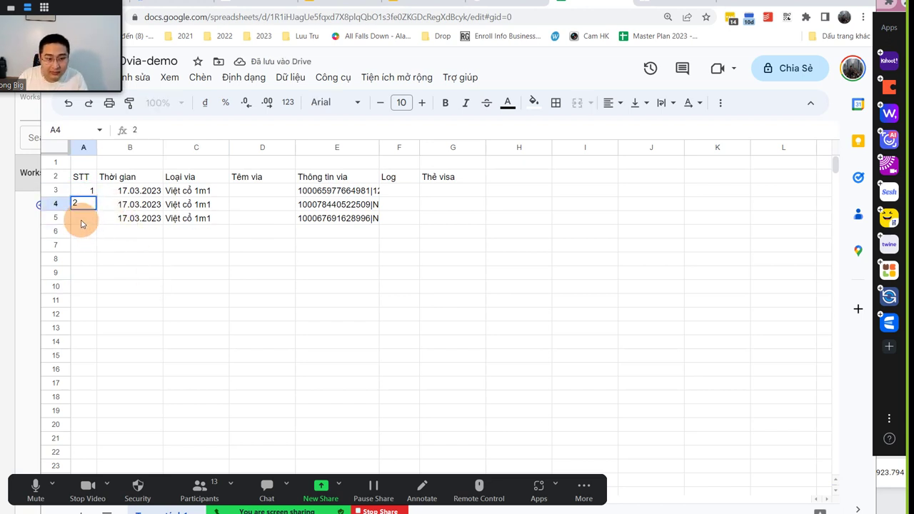
{"action": "type", "text": "3"}
{"action": "left_click", "coordinate": [103, 285]}
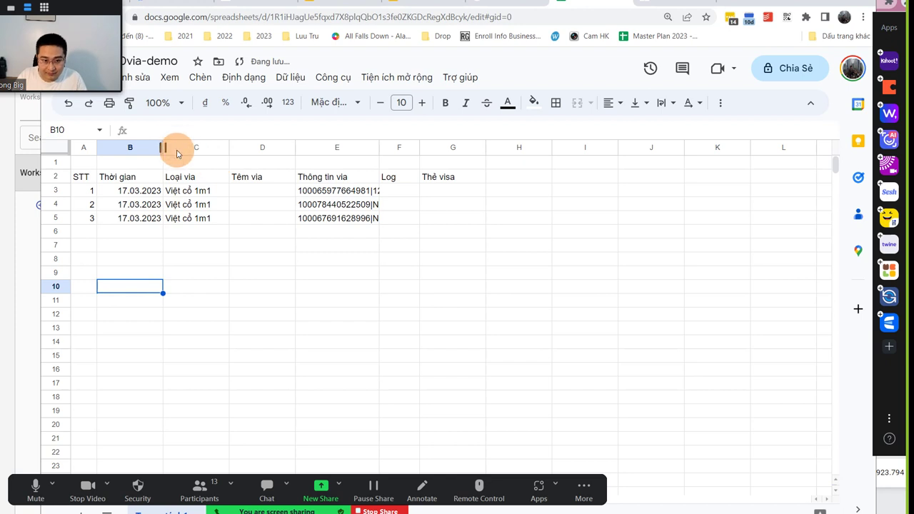
Insert a column before "Loại via", head it "Vai trò" and narrow it
{"action": "right_click", "coordinate": [181, 152]}
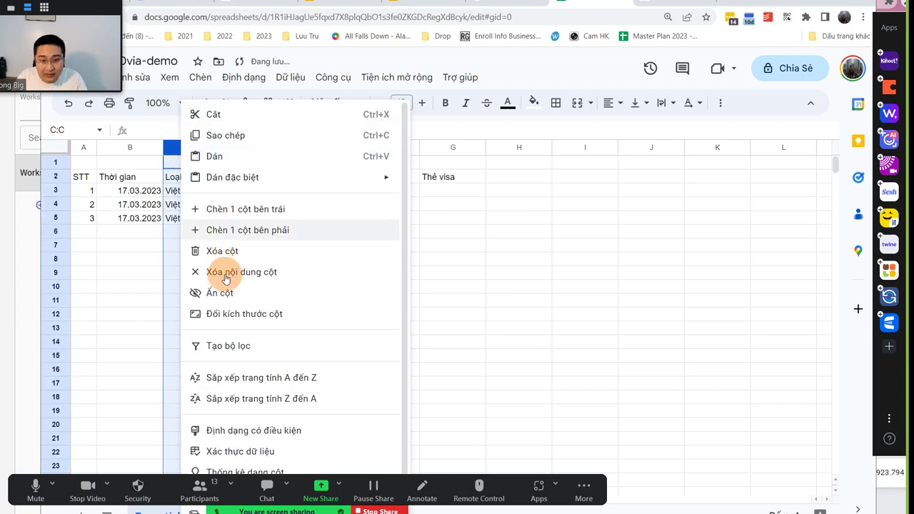
{"action": "left_click", "coordinate": [271, 208]}
{"action": "left_click", "coordinate": [182, 176]}
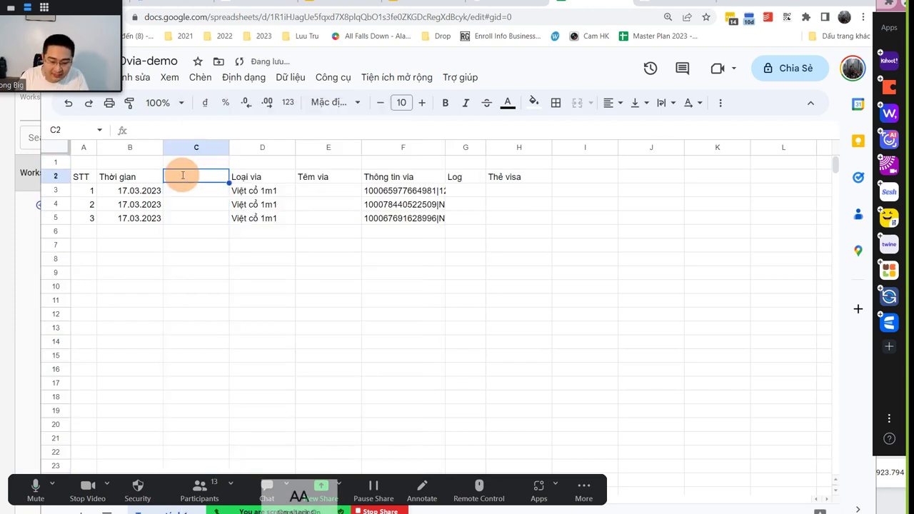
{"action": "type", "text": "Vai trò"}
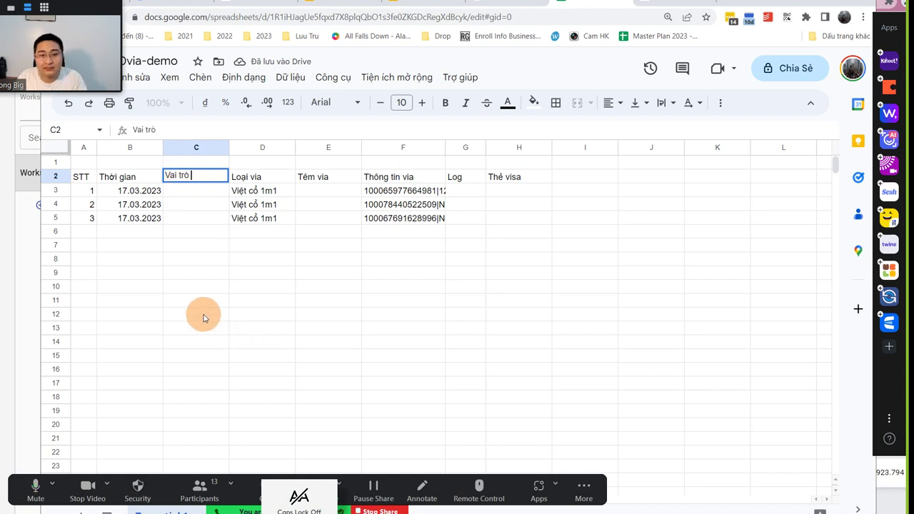
{"action": "left_click", "coordinate": [199, 312]}
{"action": "left_click_drag", "start_coordinate": [227, 146], "coordinate": [205, 147]}
{"action": "left_click", "coordinate": [341, 272]}
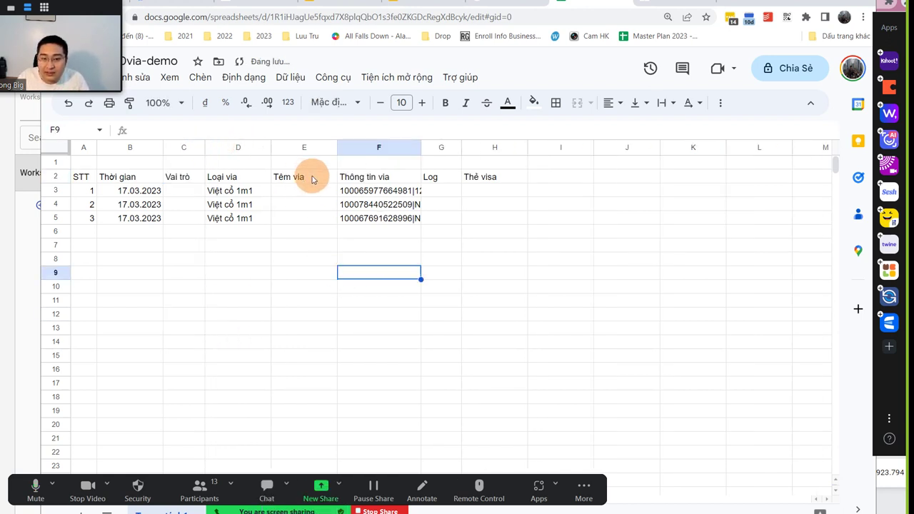
Correct the misspelled heading in E2 to "Tên via"
{"action": "double_click", "coordinate": [303, 178]}
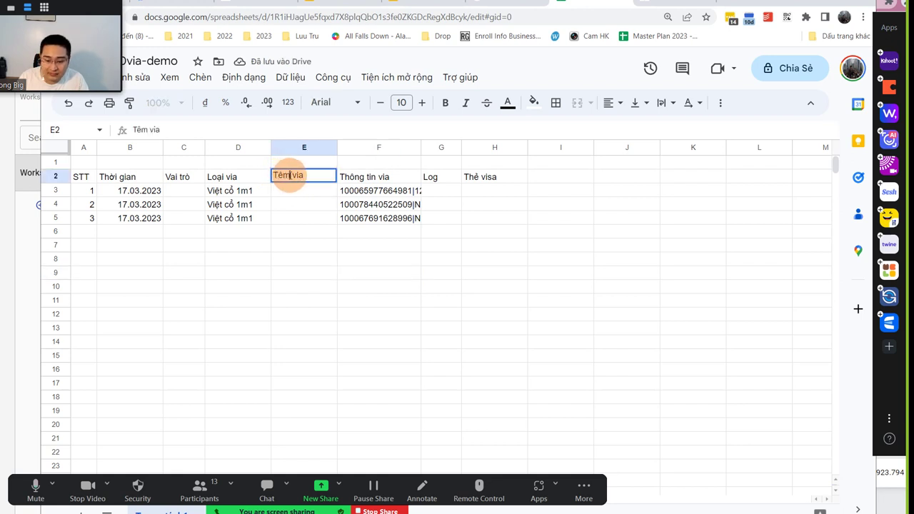
{"action": "key", "text": "Return"}
{"action": "left_click", "coordinate": [371, 352]}
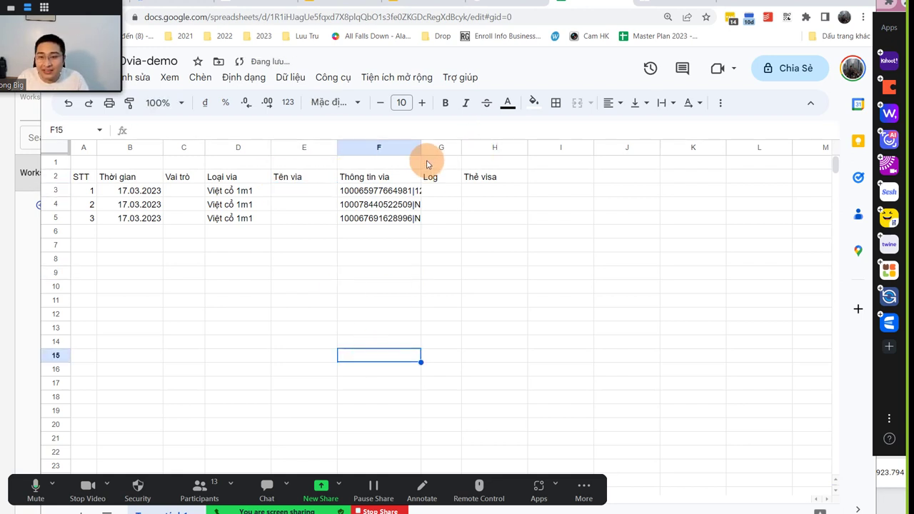
Enter "Máy ảo tk1" in the "Log" column for the first via
{"action": "left_click", "coordinate": [447, 189]}
{"action": "key", "text": "Caps_Lock"}
{"action": "type", "text": "Ma"}
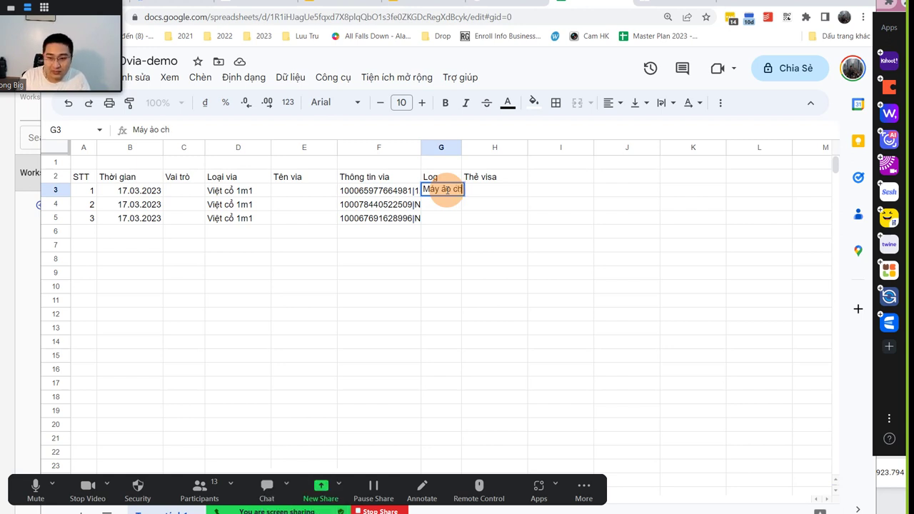
{"action": "key", "text": "Return"}
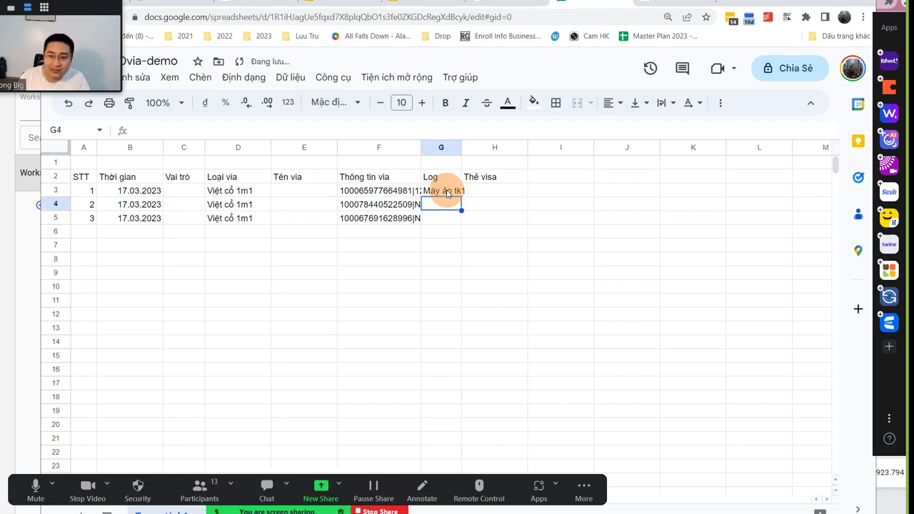
Copy the first via's "Log" entry to the other two via rows and widen the "Log" column
{"action": "left_click", "coordinate": [444, 190]}
{"action": "key", "text": "ctrl+c"}
{"action": "left_click", "coordinate": [434, 206]}
{"action": "key", "text": "ctrl+v"}
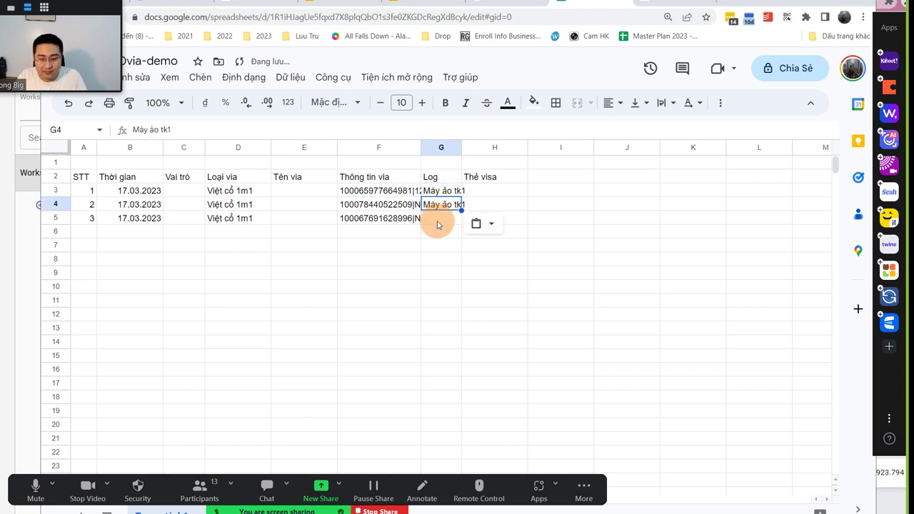
{"action": "left_click", "coordinate": [435, 218]}
{"action": "key", "text": "ctrl+v"}
{"action": "left_click_drag", "start_coordinate": [461, 147], "coordinate": [491, 147]}
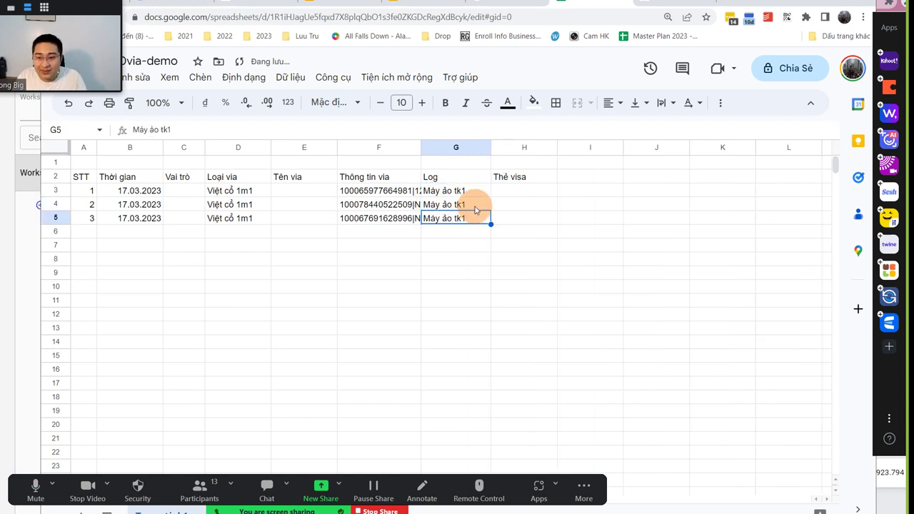
Change the "Log" entries of the second and third vias to "Máy ảo tk2" and "Máy ảo tk3"
{"action": "double_click", "coordinate": [485, 204]}
{"action": "type", "text": "2"}
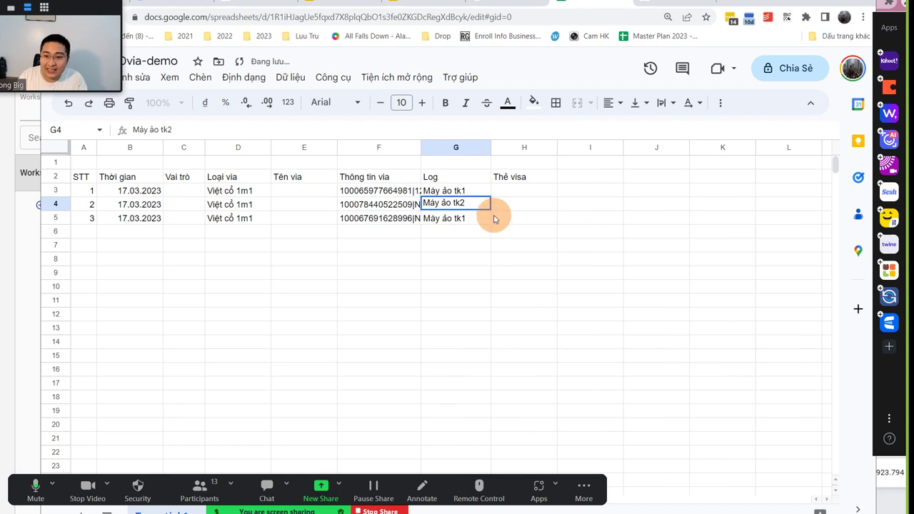
{"action": "double_click", "coordinate": [479, 218]}
{"action": "type", "text": "3"}
{"action": "key", "text": "Return"}
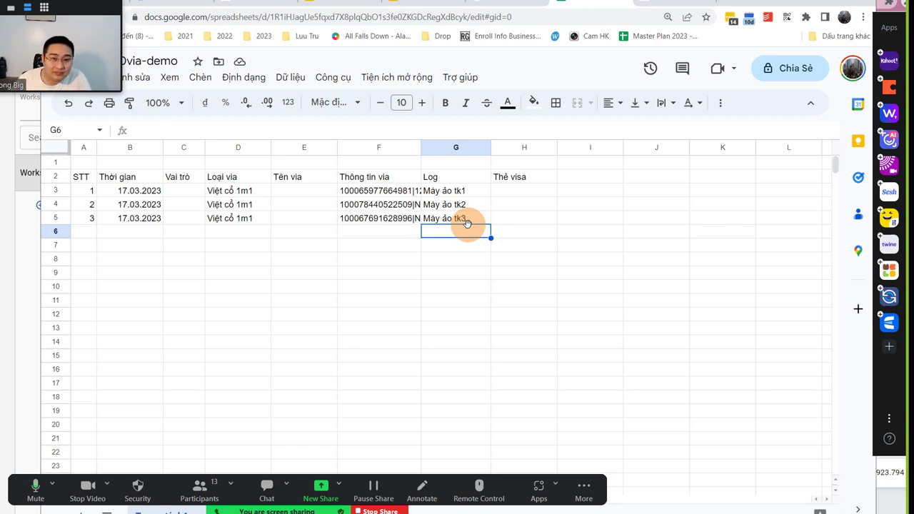
{"action": "left_click", "coordinate": [297, 270]}
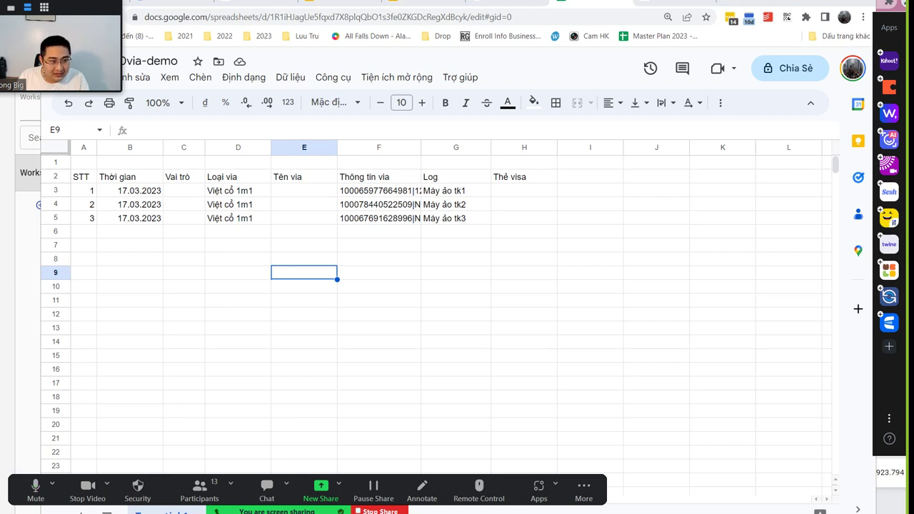
Switch to the Google Slides presentation, open slide 9 "Các bước thực hiện" and highlight the item "Tạo môi trường sạch"
{"action": "left_click", "coordinate": [416, 2]}
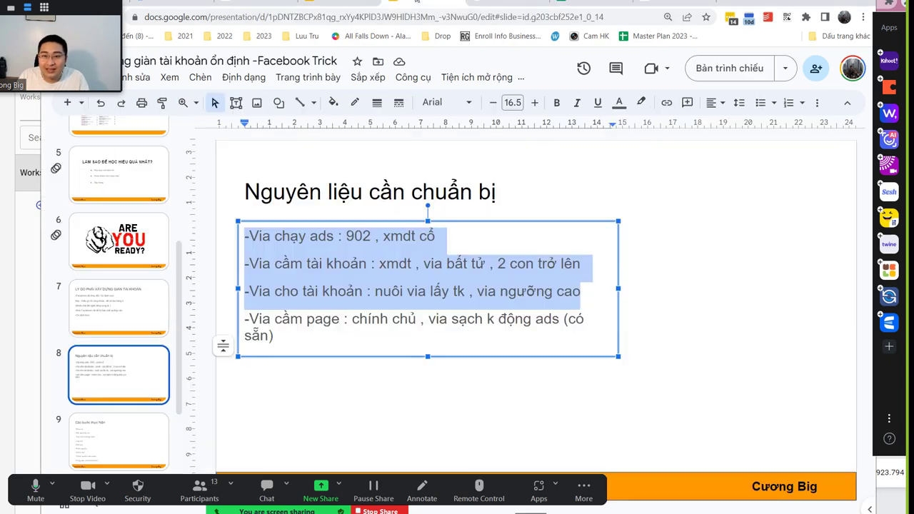
{"action": "left_click", "coordinate": [139, 428]}
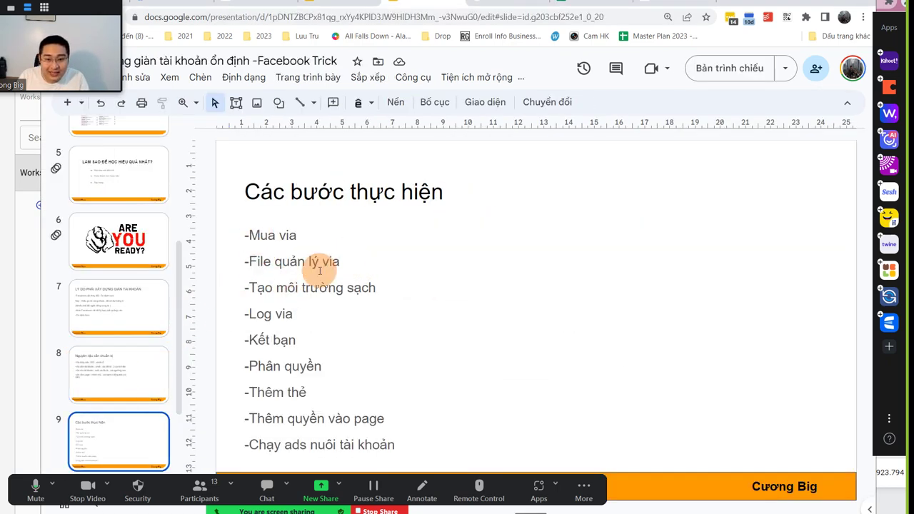
{"action": "left_click_drag", "start_coordinate": [249, 288], "coordinate": [428, 291]}
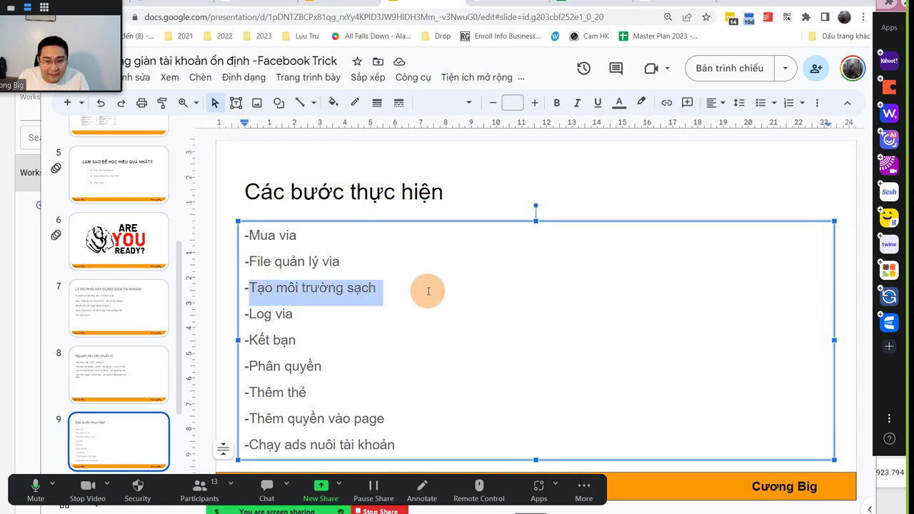
Append "- vps , máy ảo ,trình duyệt riêng" to the "Tạo môi trường sạch" item on the slide
{"action": "left_click", "coordinate": [407, 292]}
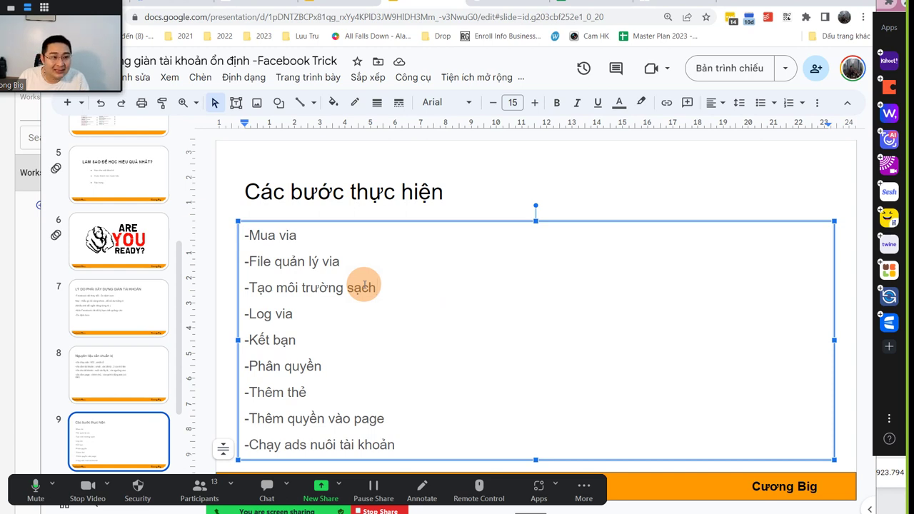
{"action": "type", "text": "- "}
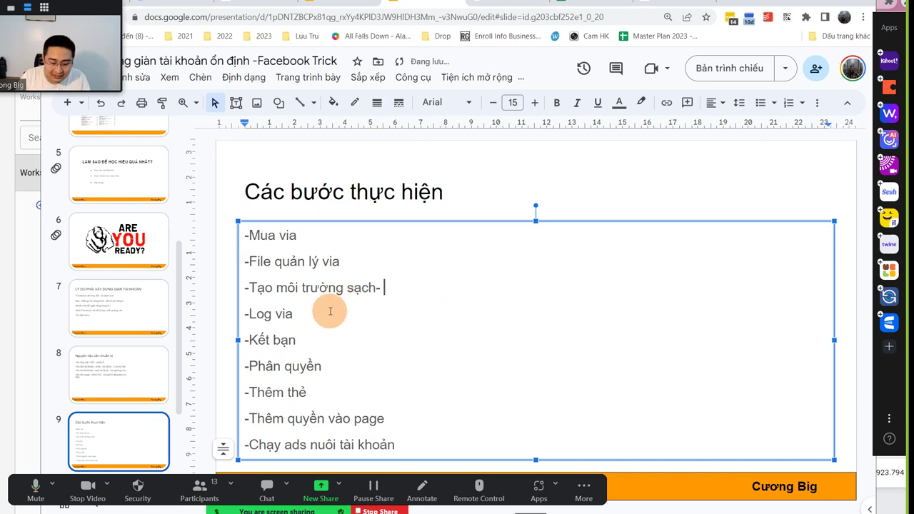
{"action": "type", "text": "vps , m"}
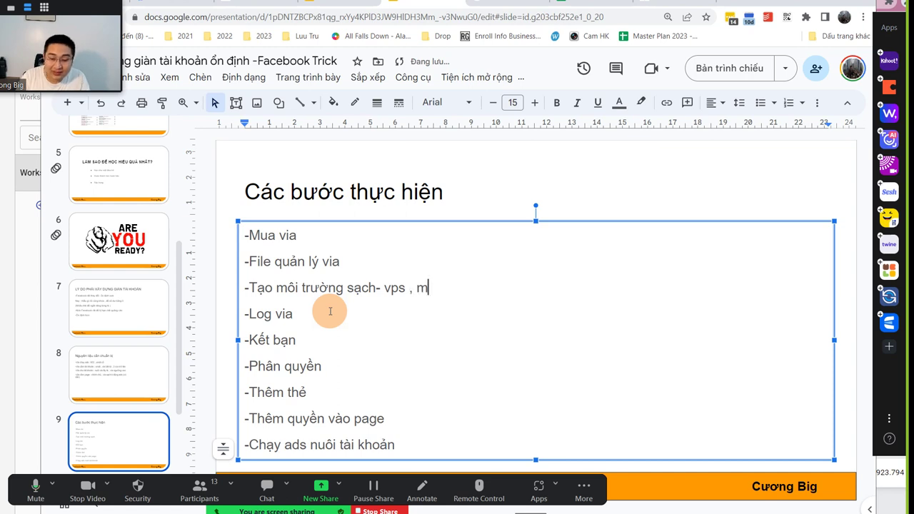
{"action": "type", "text": "áy ảo"}
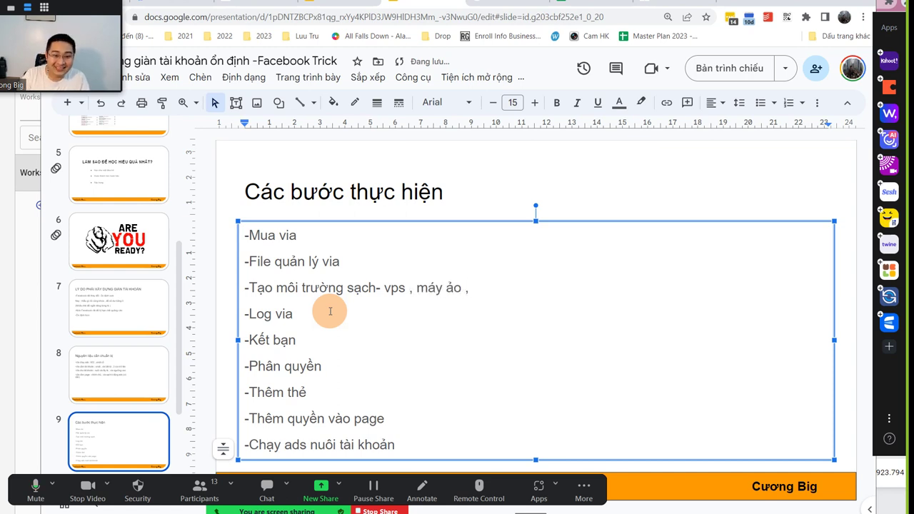
{"action": "type", "text": " ,trinhf duytee"}
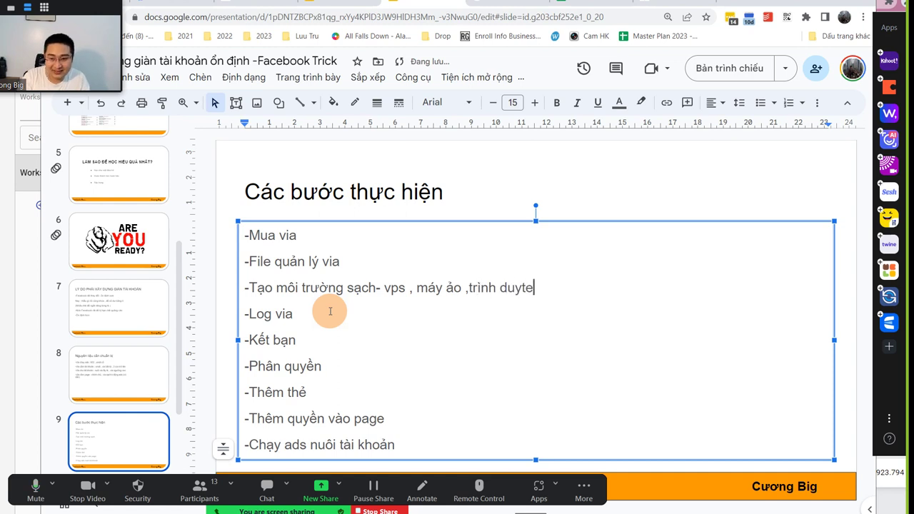
{"action": "key", "text": "BackSpace"}
{"action": "key", "text": "BackSpace"}
{"action": "key", "text": "BackSpace"}
{"action": "type", "text": "et"}
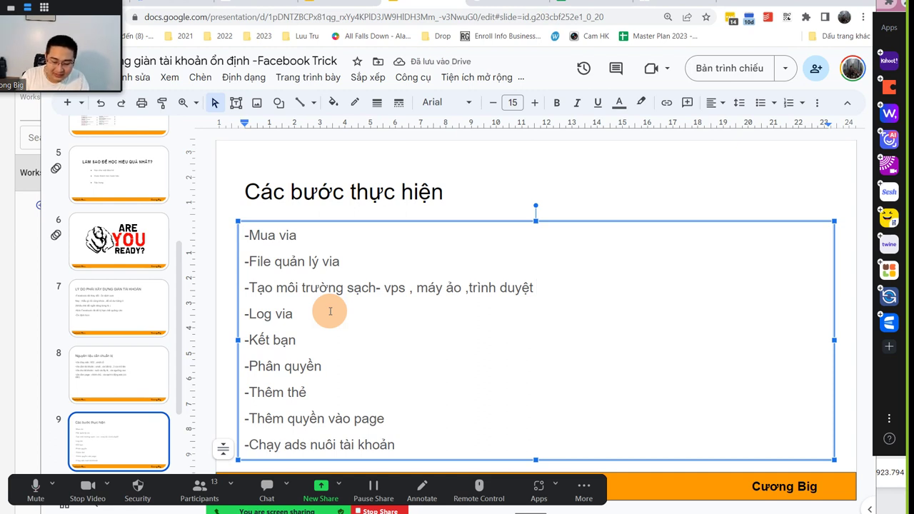
{"action": "type", "text": " riêng"}
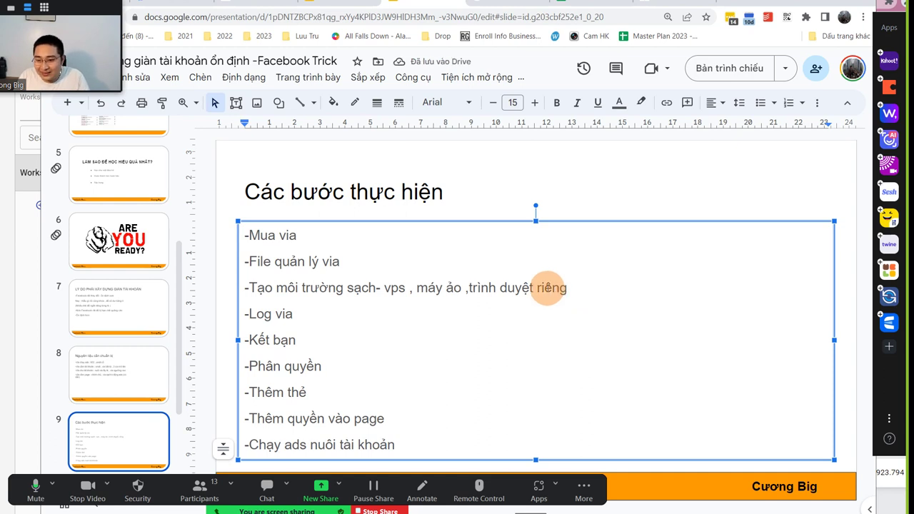
Replace the word "riêng" at the end of the "Tạo môi trường sạch" line with "ghost"
{"action": "double_click", "coordinate": [539, 288]}
{"action": "type", "text": "shos"}
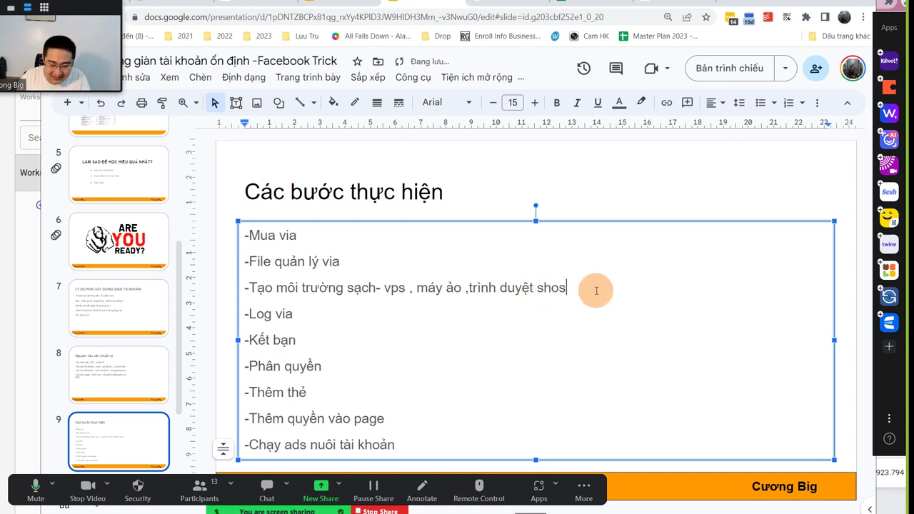
{"action": "key", "text": "BackSpace"}
{"action": "key", "text": "BackSpace"}
{"action": "key", "text": "BackSpace"}
{"action": "key", "text": "BackSpace"}
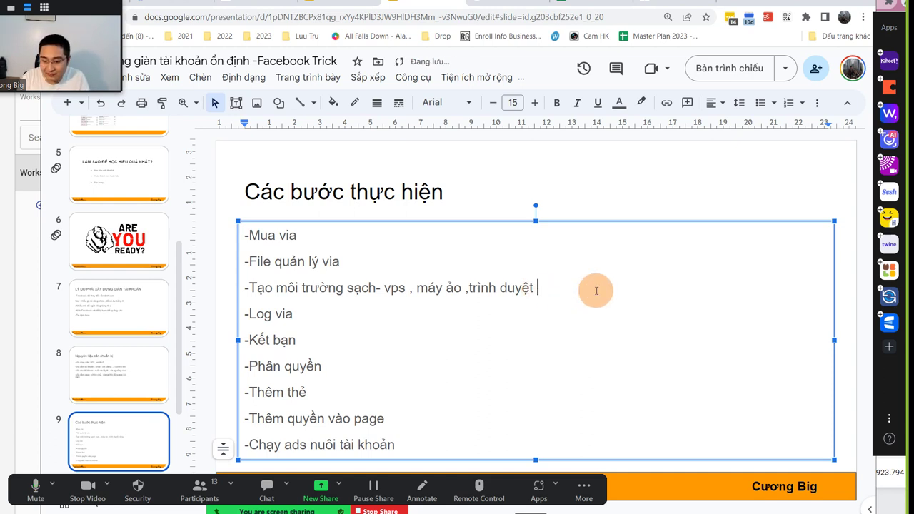
{"action": "type", "text": "ghots"}
{"action": "key", "text": "BackSpace"}
{"action": "key", "text": "BackSpace"}
{"action": "key", "text": "BackSpace"}
{"action": "type", "text": "ost"}
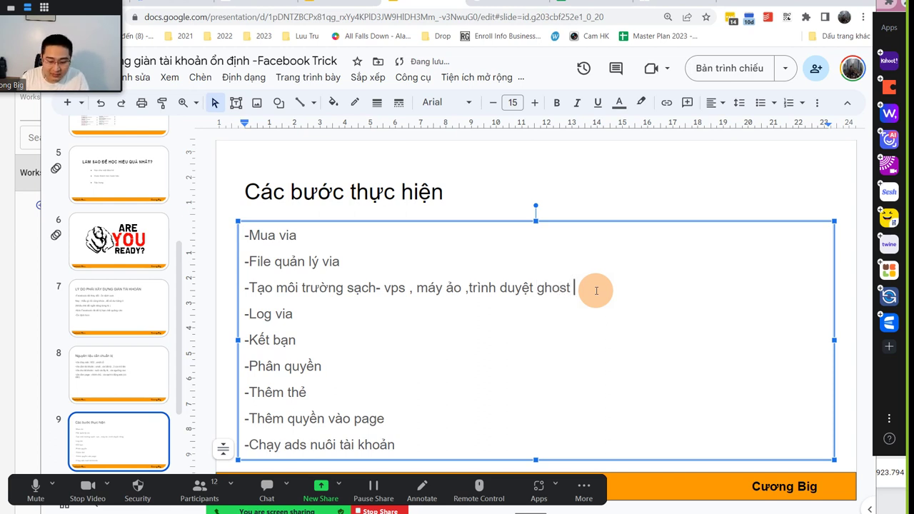
Add ", trình duyệt chorme" to the end of the "Tạo môi trường sạch" line
{"action": "type", "text": " , trinh duye"}
{"action": "type", "text": "t ch"}
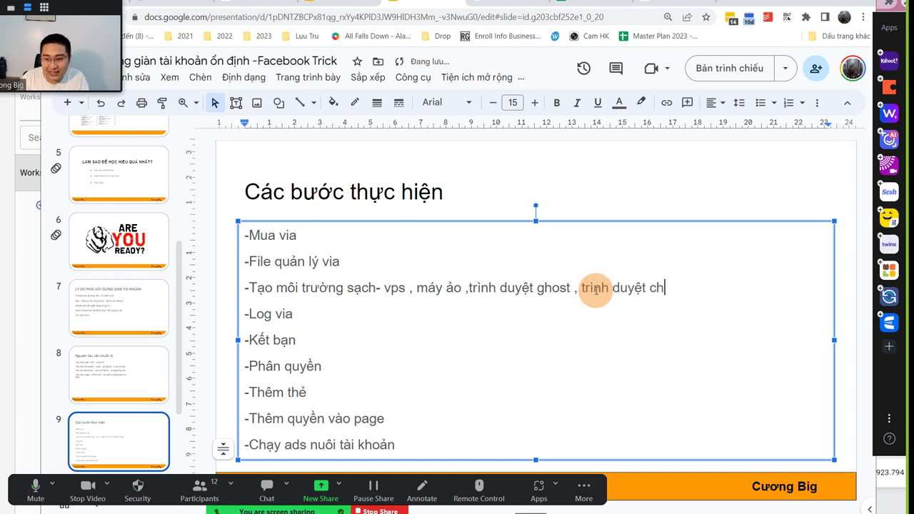
{"action": "type", "text": "orme"}
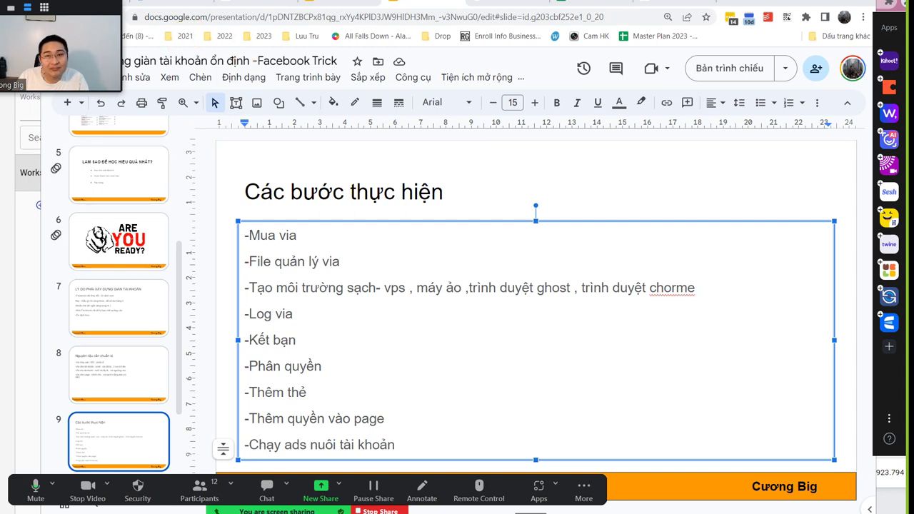
Switch to the virtual machine window and reposition it over the presentation so its lock screen is in view
{"action": "key", "text": "alt+Tab"}
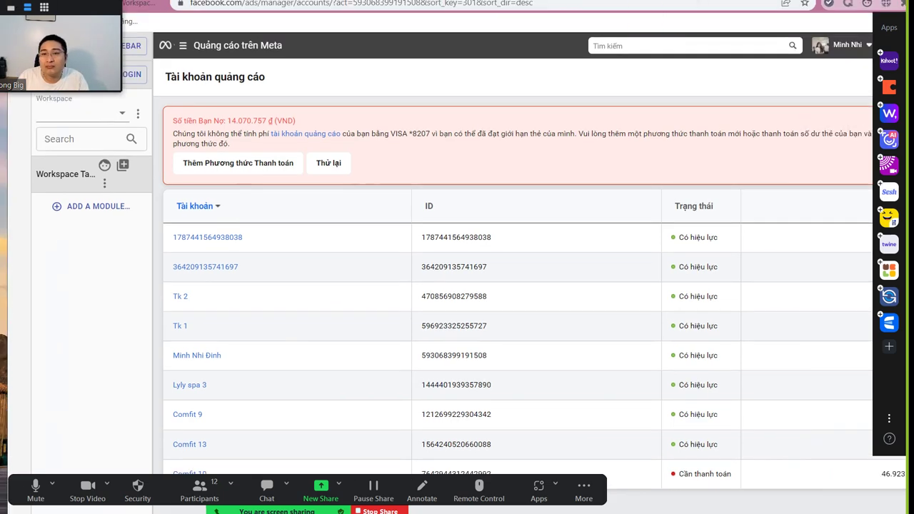
{"action": "key", "text": "alt+Tab"}
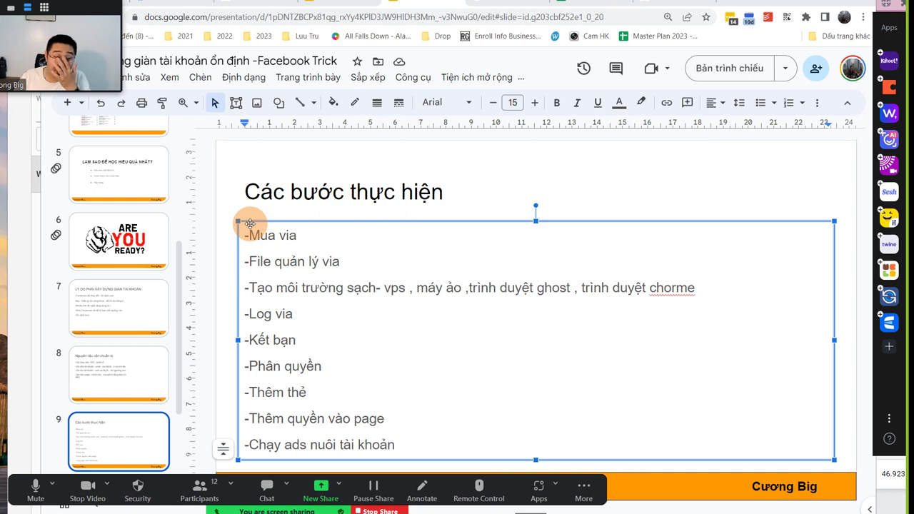
{"action": "key", "text": "alt+Tab"}
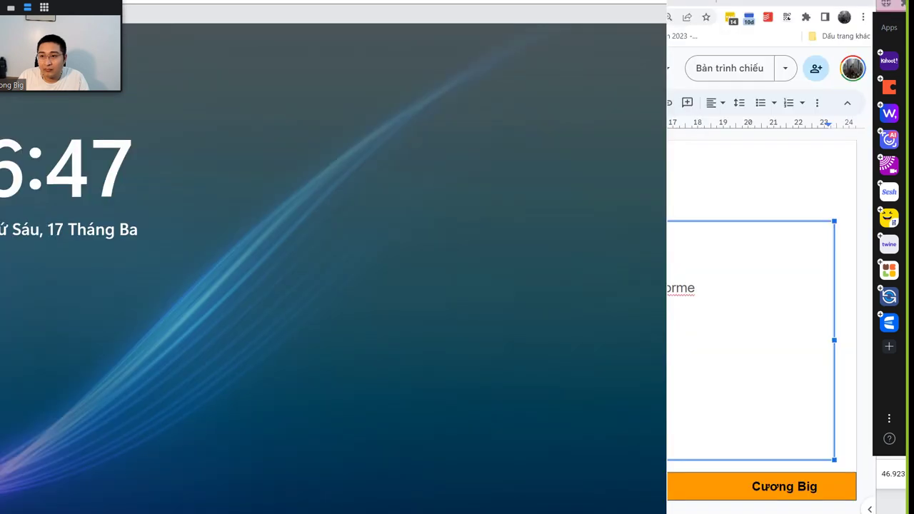
{"action": "left_click_drag", "start_coordinate": [666, 3], "coordinate": [383, 155]}
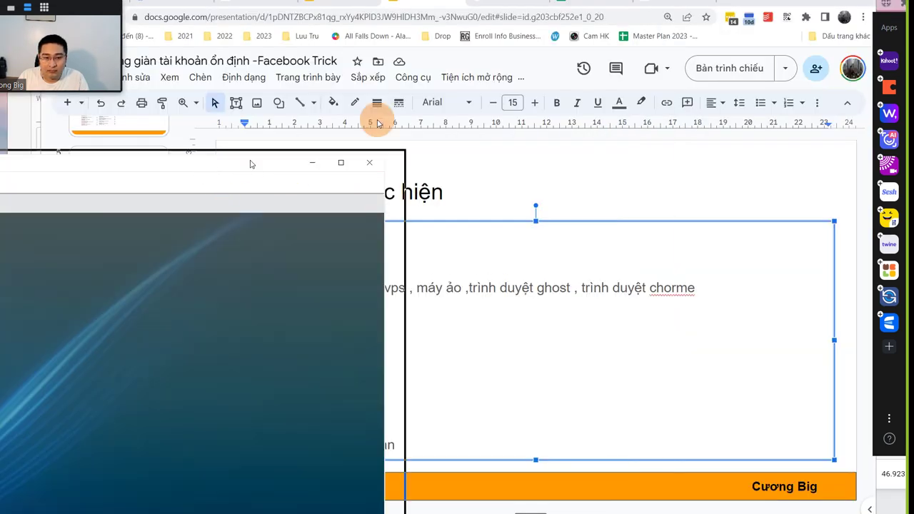
{"action": "left_click_drag", "start_coordinate": [378, 122], "coordinate": [849, 4]}
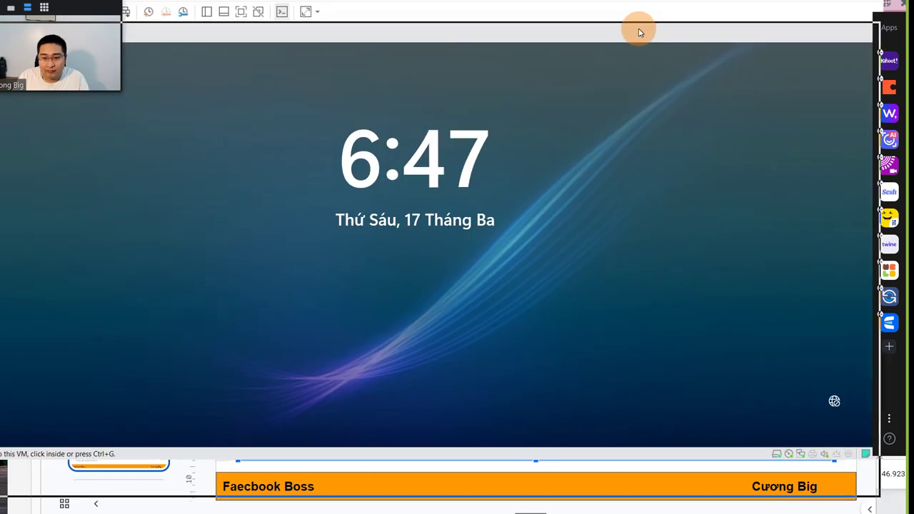
{"action": "double_click", "coordinate": [639, 29]}
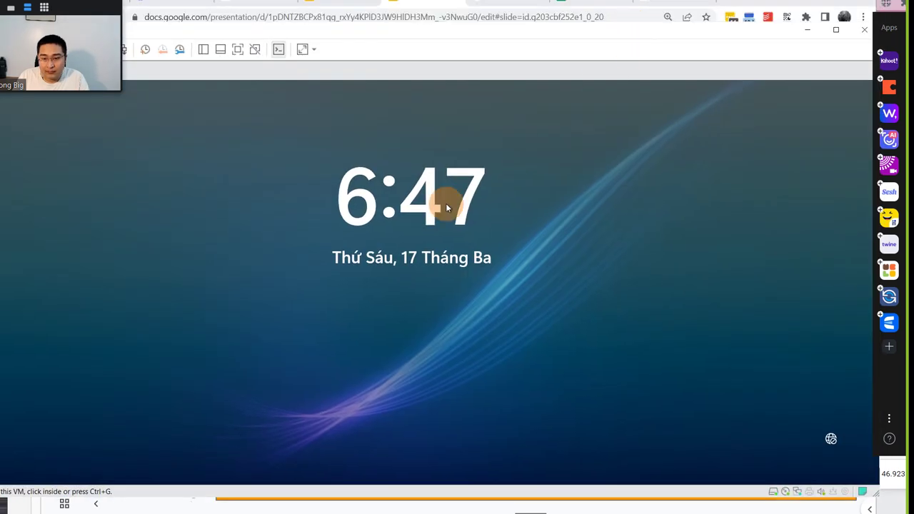
Sign in to the virtual machine's Administrator account by entering the account password
{"action": "left_click", "coordinate": [457, 263]}
{"action": "key", "text": "Caps_Lock"}
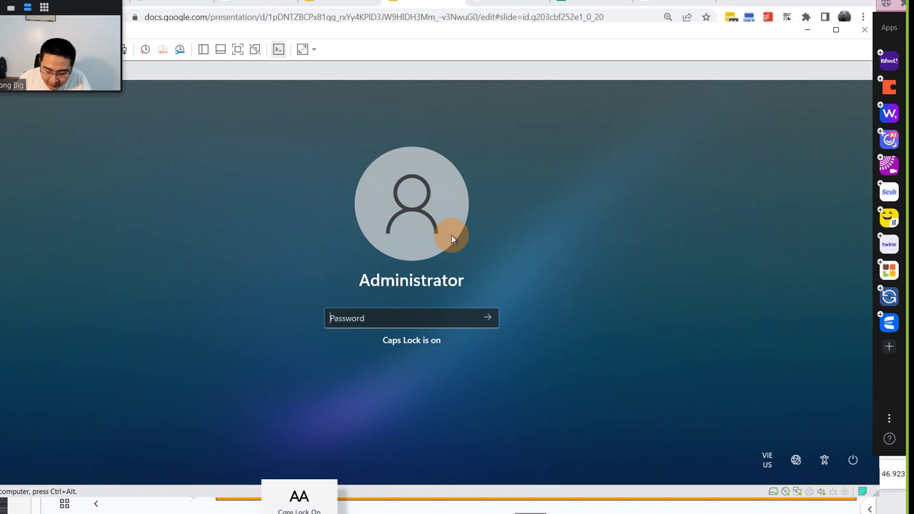
{"action": "type", "text": "********"}
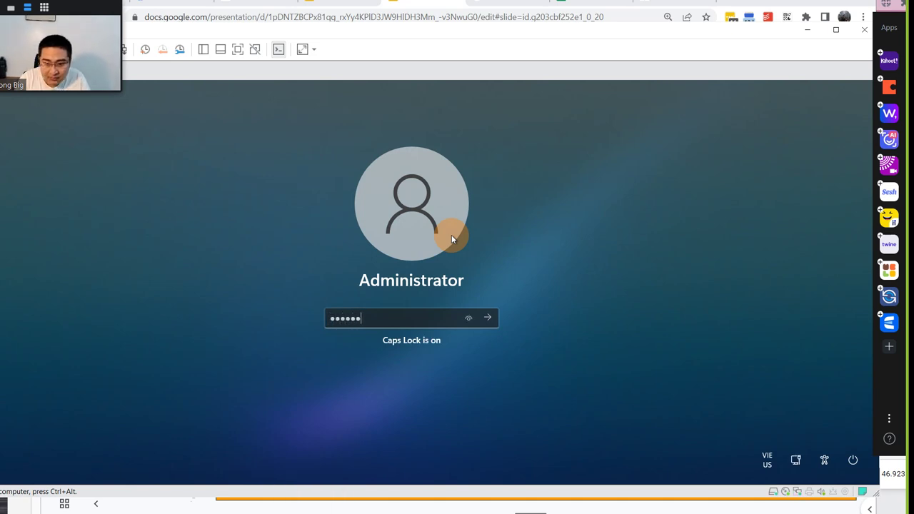
{"action": "key", "text": "Return"}
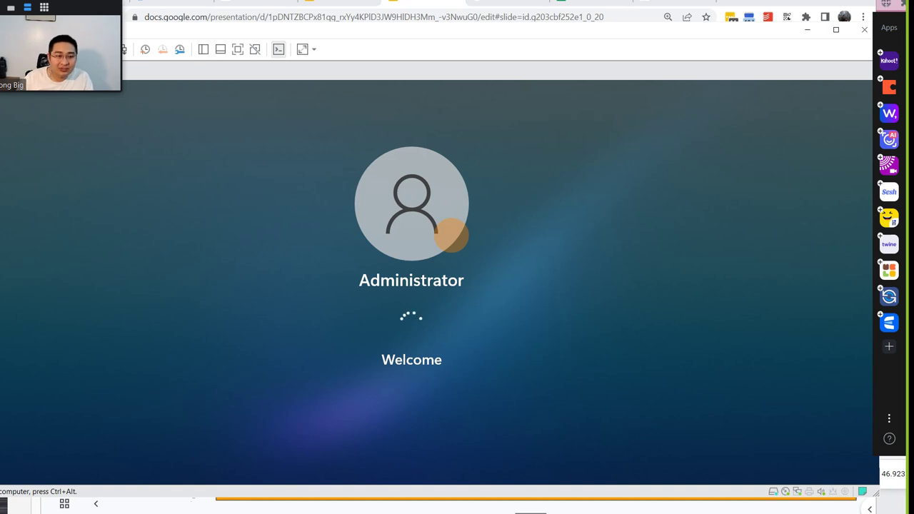
{"action": "key", "text": "Caps_Lock"}
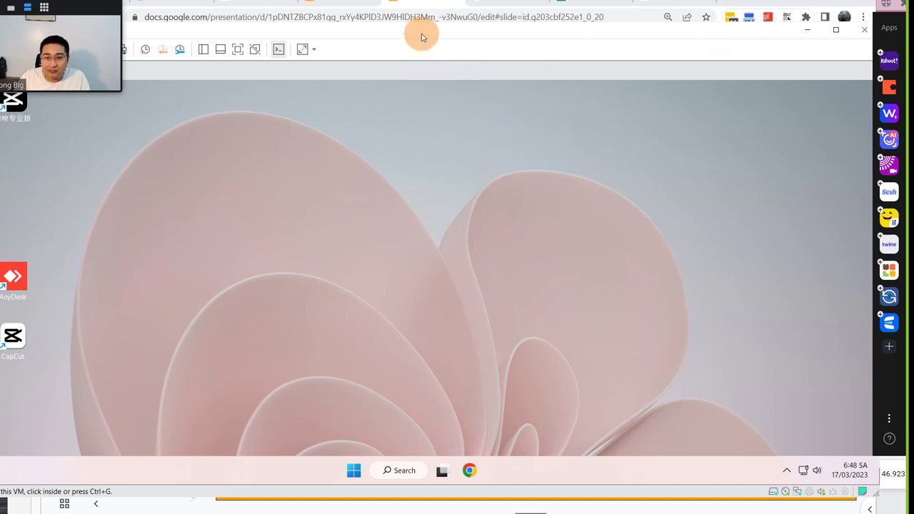
Reposition the virtual machine window to expose its desktop icons and open Google Chrome inside it
{"action": "double_click", "coordinate": [457, 30]}
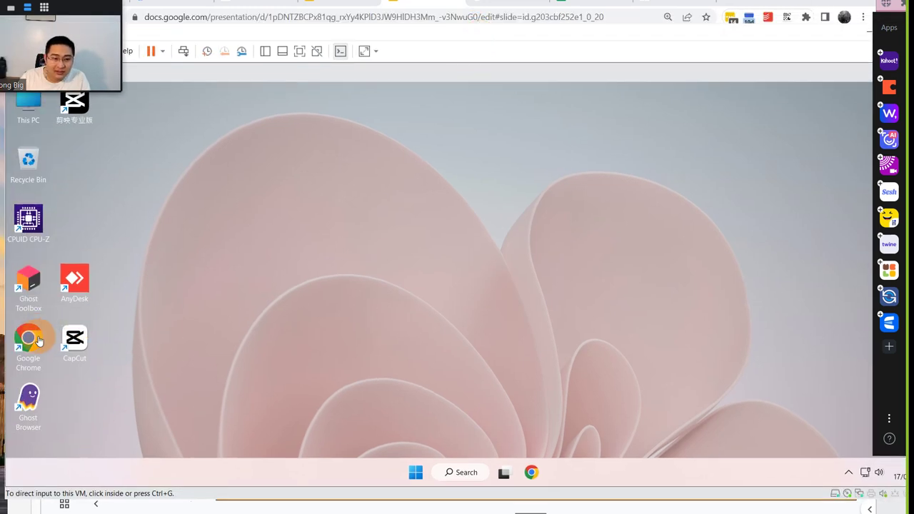
{"action": "left_click", "coordinate": [32, 341]}
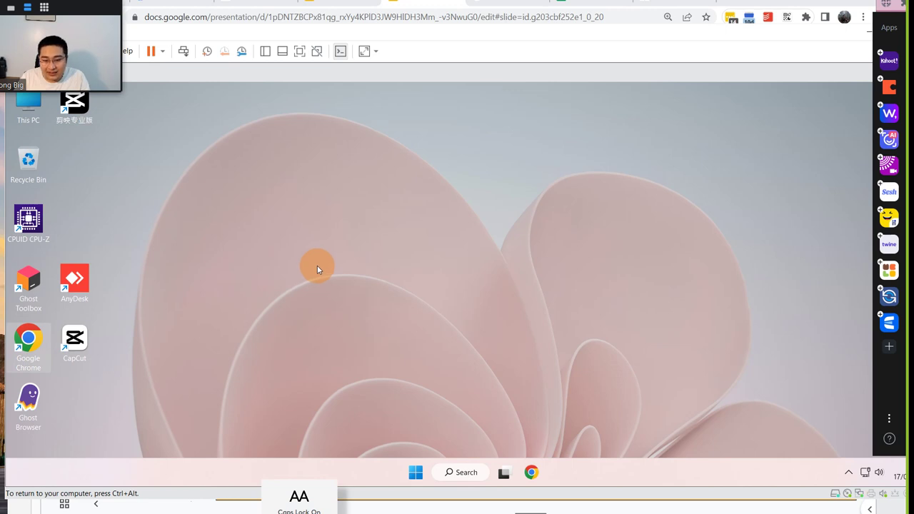
{"action": "double_click", "coordinate": [35, 348]}
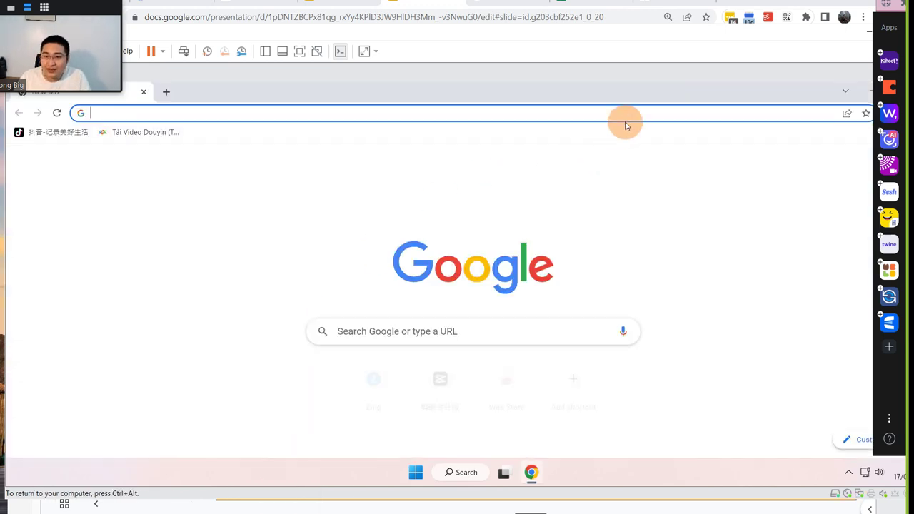
{"action": "key", "text": "Caps_Lock"}
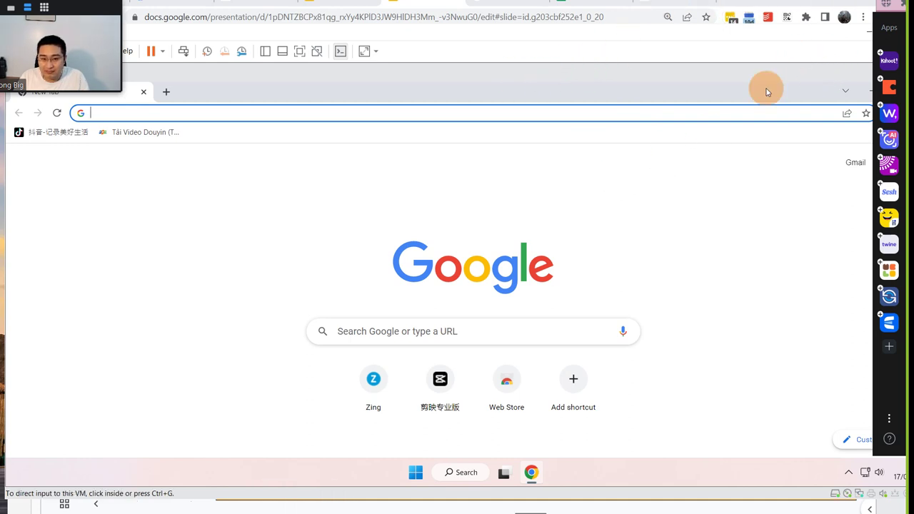
Restore the virtual machine's Chrome window to a smaller size and place it beside the desktop icons
{"action": "key", "text": "Caps_Lock"}
{"action": "double_click", "coordinate": [714, 92]}
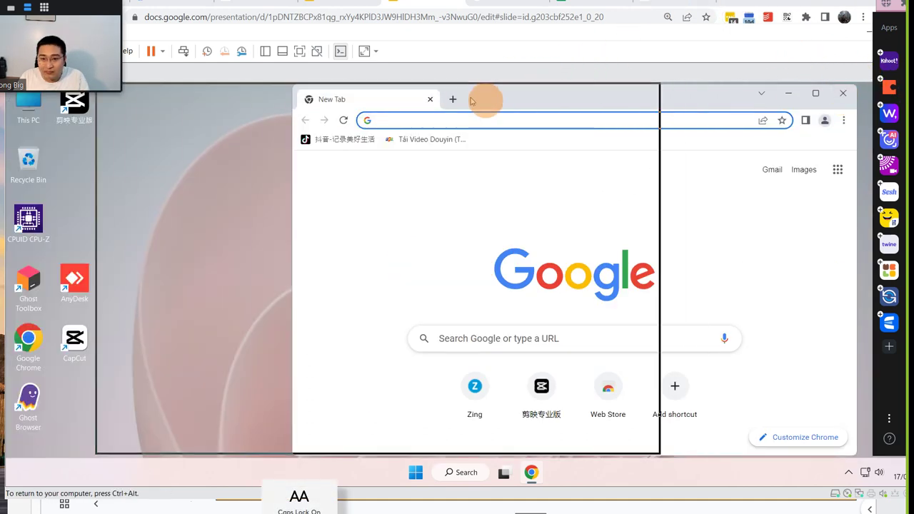
{"action": "left_click_drag", "start_coordinate": [472, 100], "coordinate": [478, 100]}
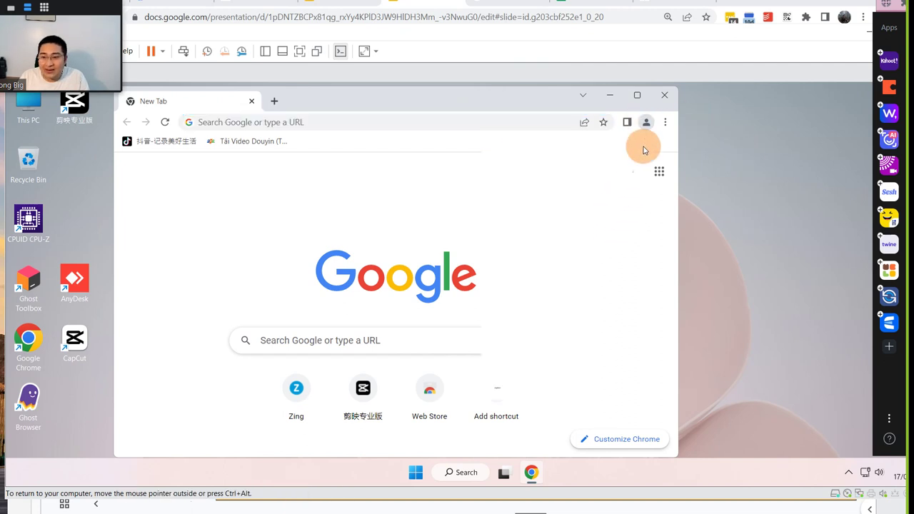
{"action": "left_click", "coordinate": [656, 122]}
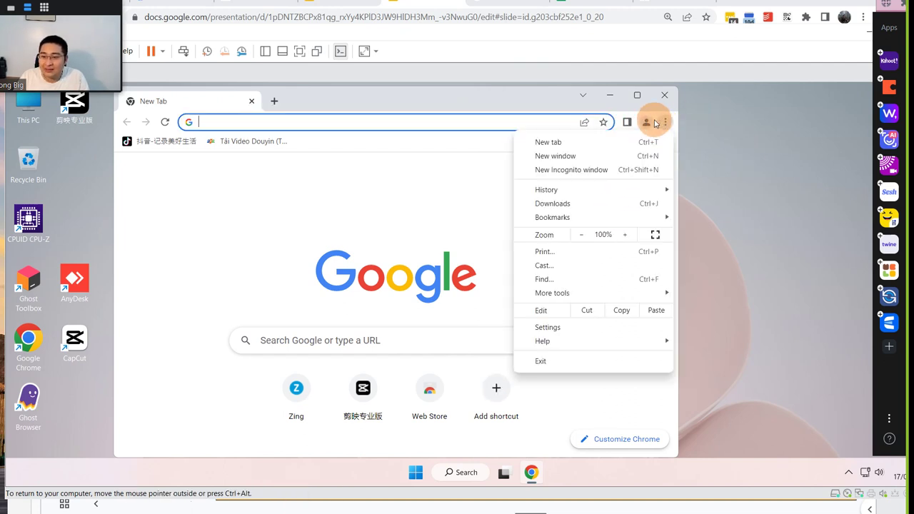
{"action": "left_click", "coordinate": [645, 123]}
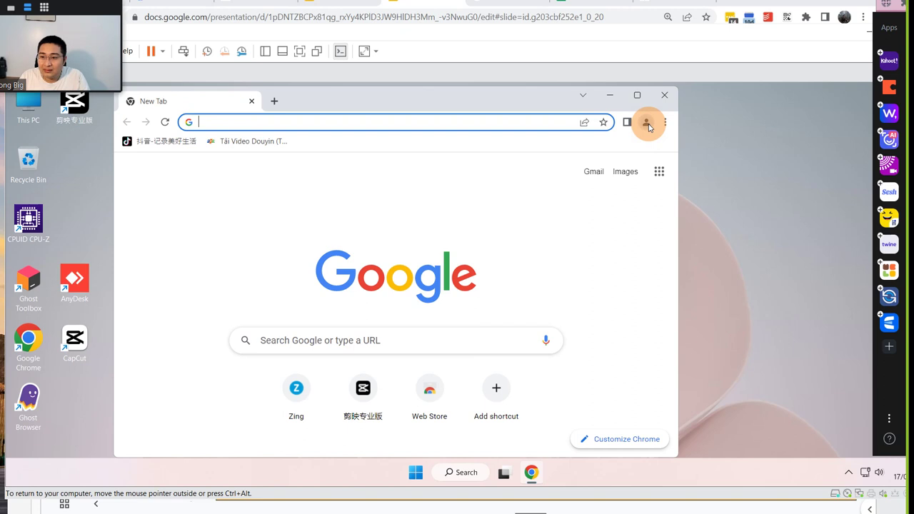
Search Google for "NEN DEN" in the virtual machine's Chrome browser
{"action": "left_click", "coordinate": [247, 122]}
{"action": "type", "text": "NEN"}
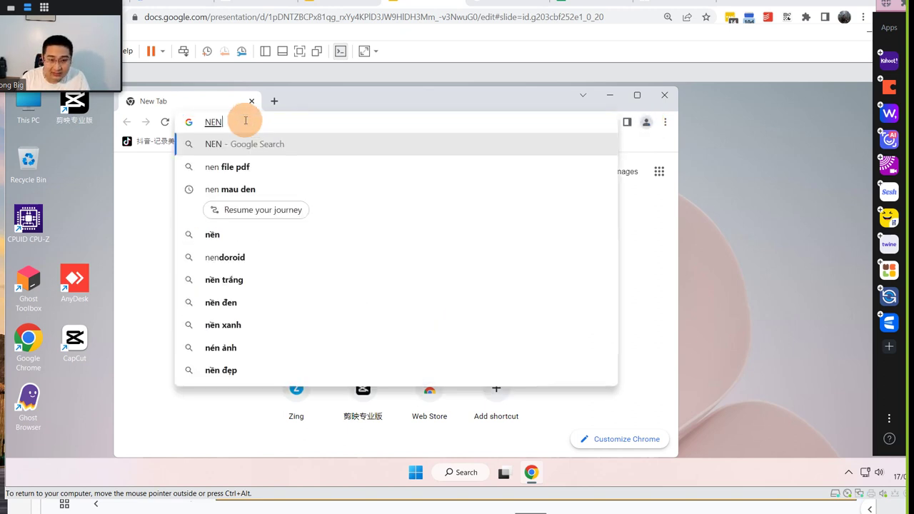
{"action": "type", "text": " DEN"}
{"action": "key", "text": "Return"}
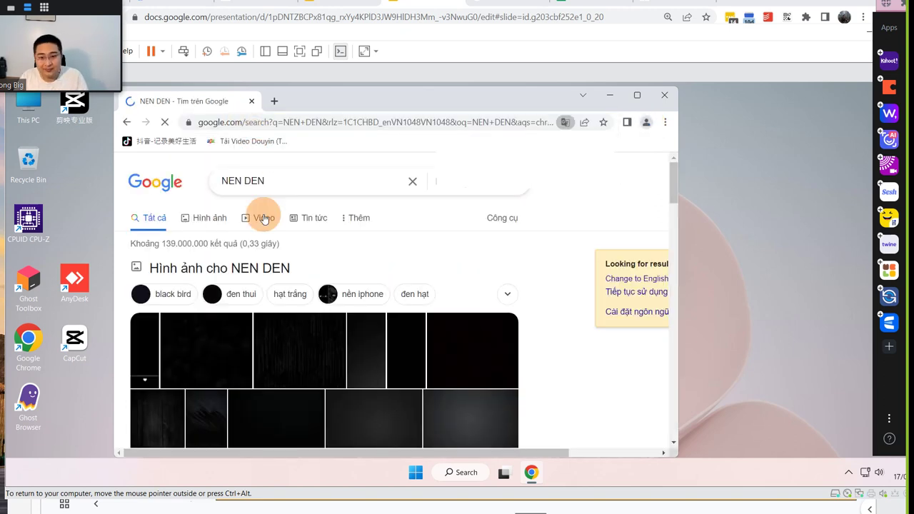
Preview wallpaper images in the results, open the black diagonal-striped one in its own tab, and close the search results tab
{"action": "left_click", "coordinate": [290, 362]}
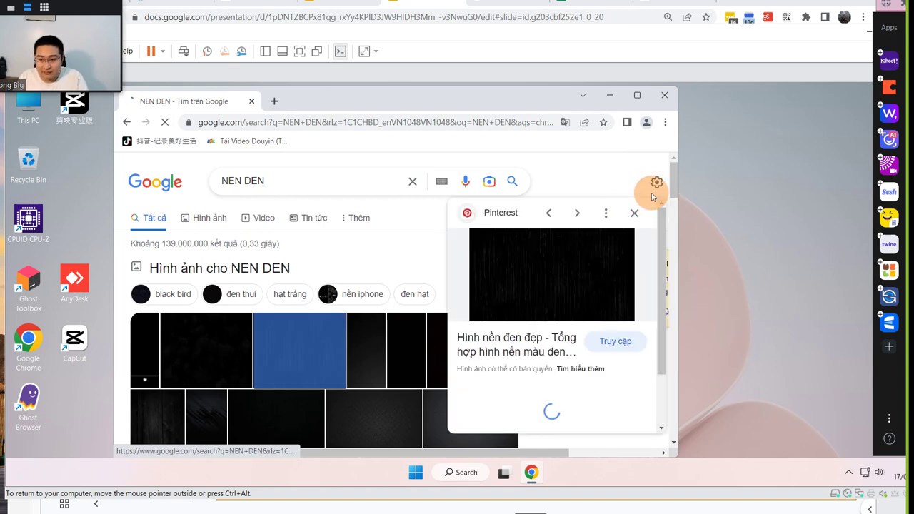
{"action": "left_click", "coordinate": [634, 213]}
{"action": "scroll", "coordinate": [464, 250], "scroll_direction": "down", "scroll_amount": 5}
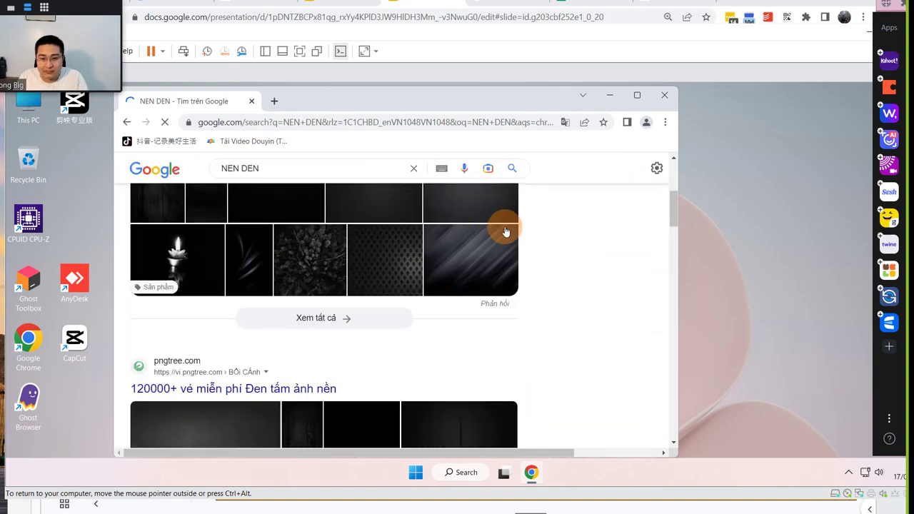
{"action": "left_click", "coordinate": [474, 265]}
{"action": "left_click", "coordinate": [395, 277]}
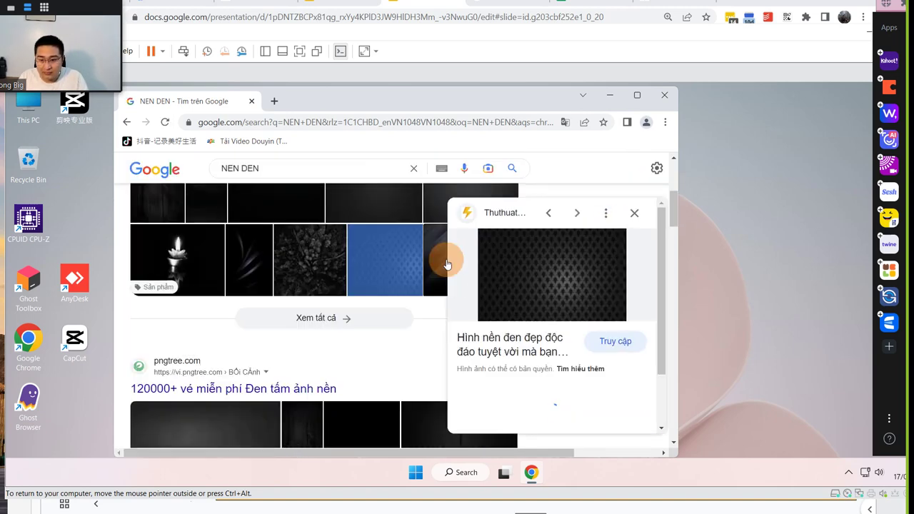
{"action": "left_click", "coordinate": [437, 264]}
{"action": "right_click", "coordinate": [537, 272]}
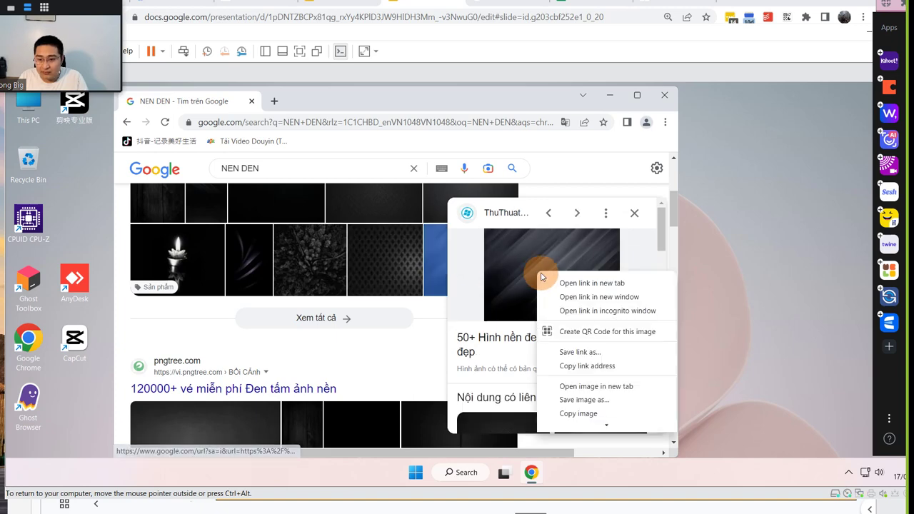
{"action": "left_click", "coordinate": [594, 387]}
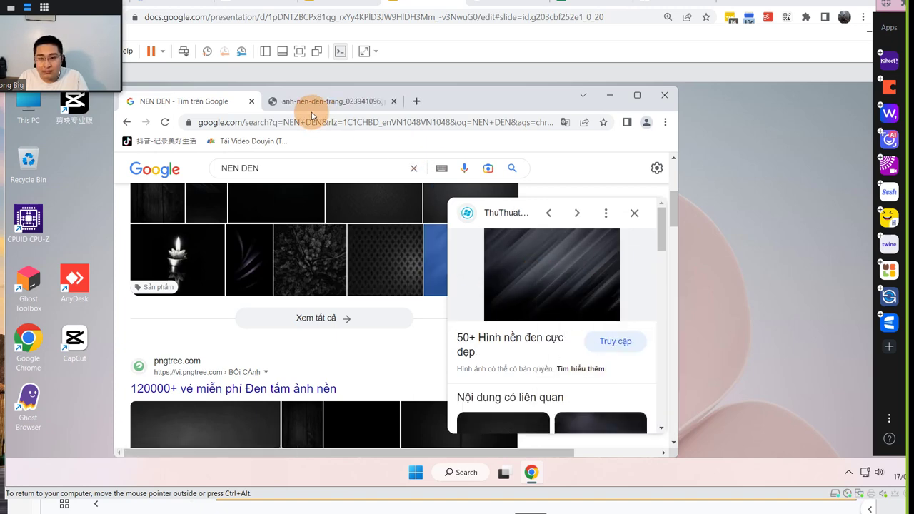
{"action": "left_click", "coordinate": [251, 102]}
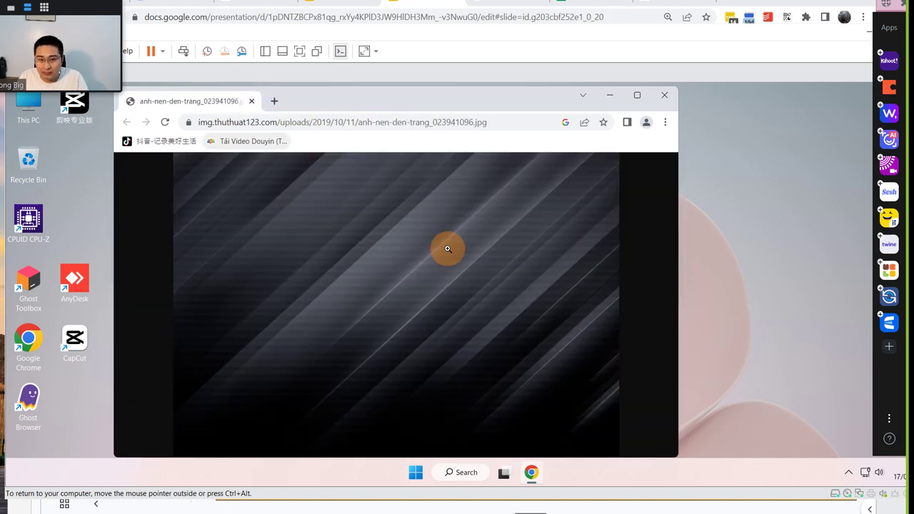
Add a new Chrome profile in the virtual machine, continuing without an account
{"action": "left_click", "coordinate": [645, 123]}
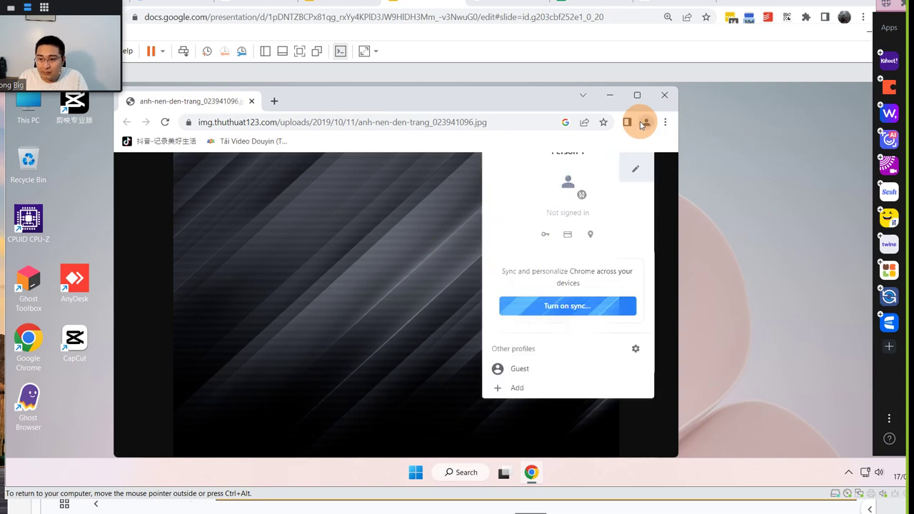
{"action": "left_click", "coordinate": [517, 388]}
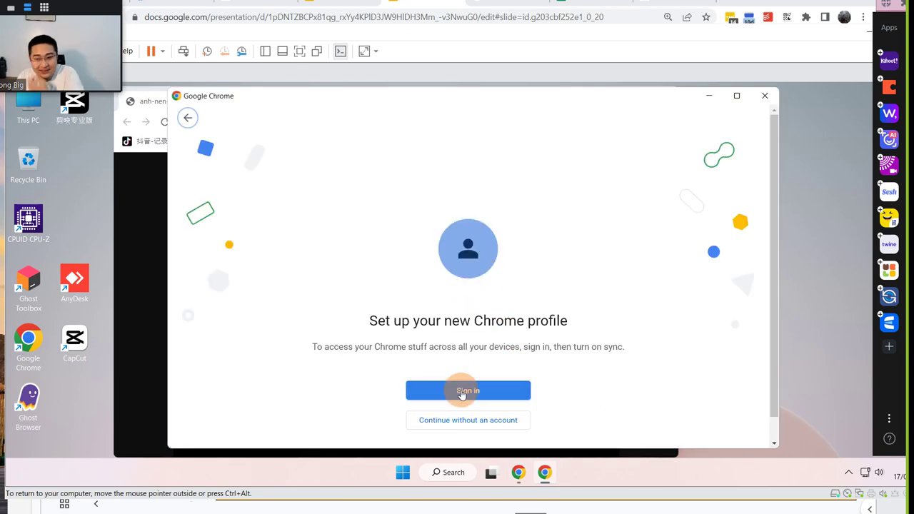
{"action": "left_click", "coordinate": [465, 420]}
{"action": "scroll", "coordinate": [627, 271], "scroll_direction": "down", "scroll_amount": 1}
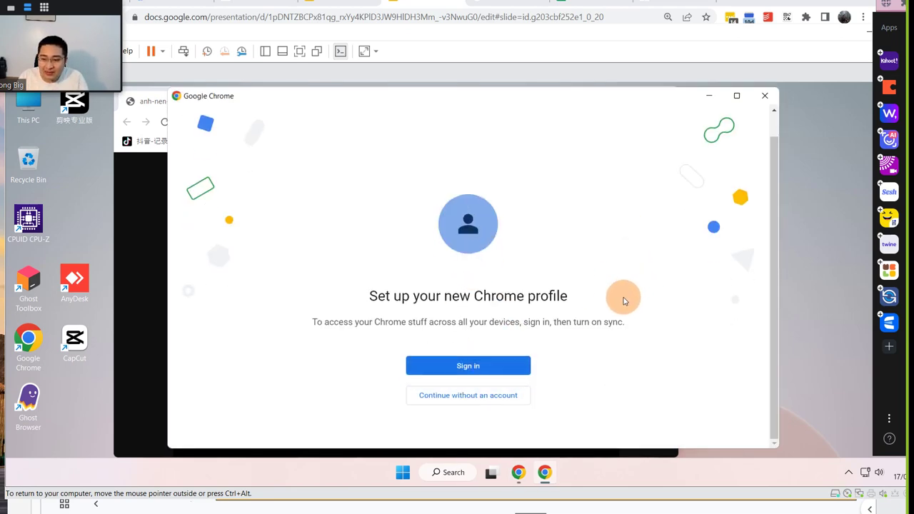
{"action": "left_click", "coordinate": [465, 397]}
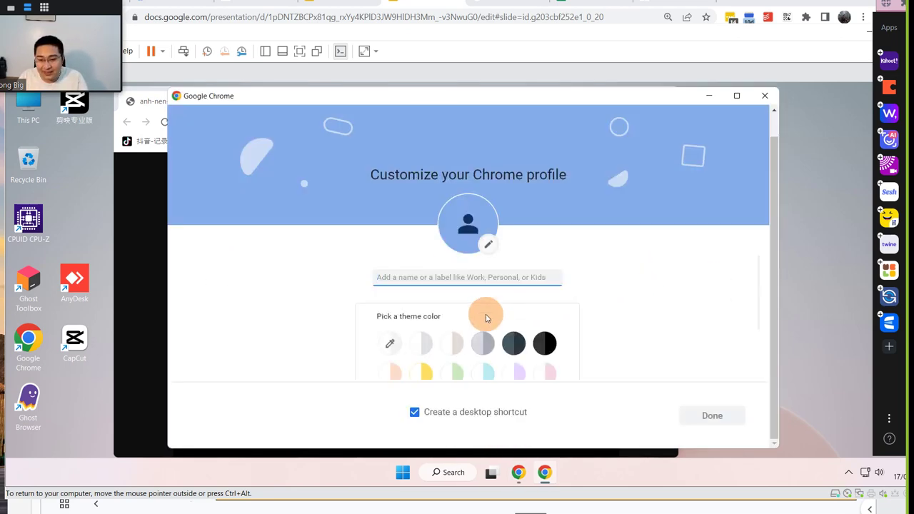
Create the profile with a yellow theme and the name "Via1- Chạy ads", and close its new browser window
{"action": "scroll", "coordinate": [484, 317], "scroll_direction": "down", "scroll_amount": 2}
{"action": "left_click", "coordinate": [424, 291]}
{"action": "scroll", "coordinate": [440, 307], "scroll_direction": "up", "scroll_amount": 2}
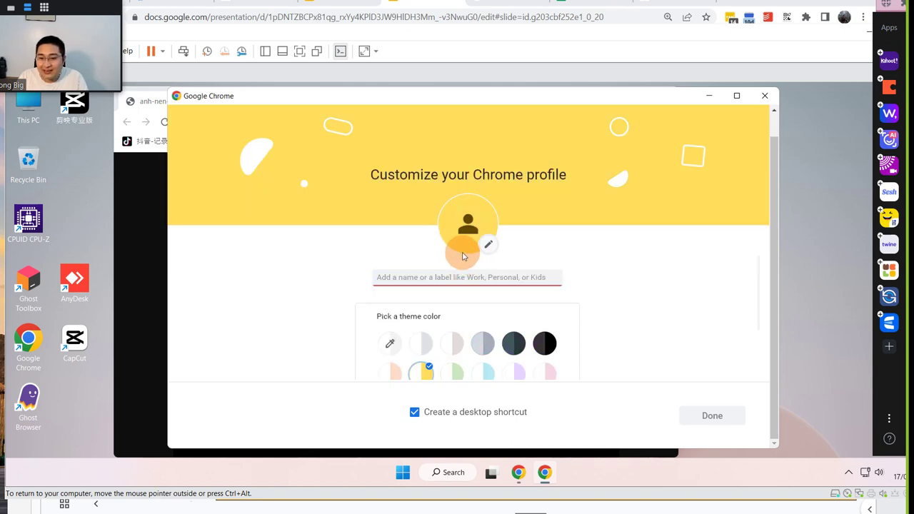
{"action": "type", "text": "v"}
{"action": "key", "text": "Caps_Lock"}
{"action": "type", "text": "IUA"}
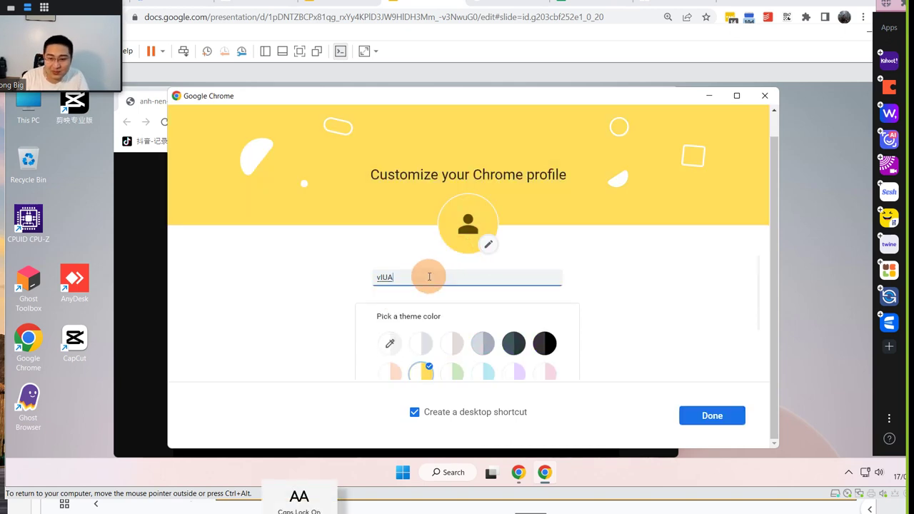
{"action": "key", "text": "Caps_Lock"}
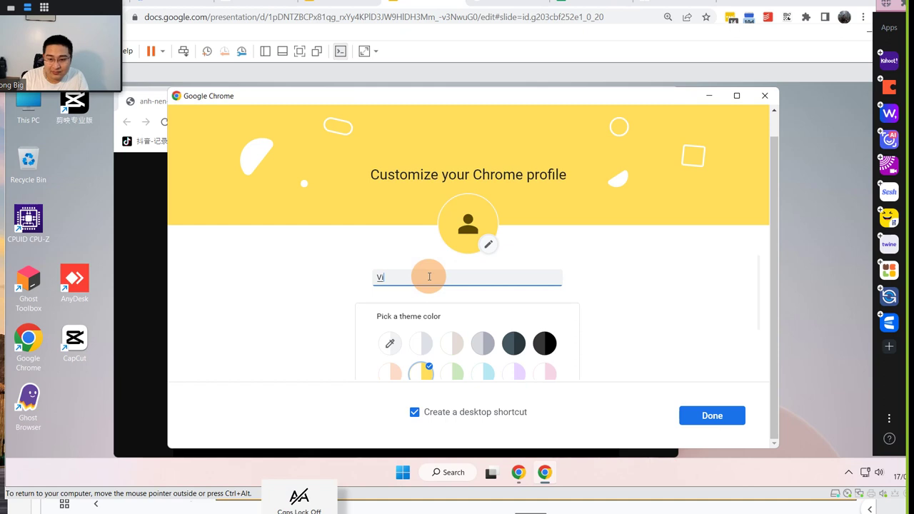
{"action": "type", "text": "ia1- Chay"}
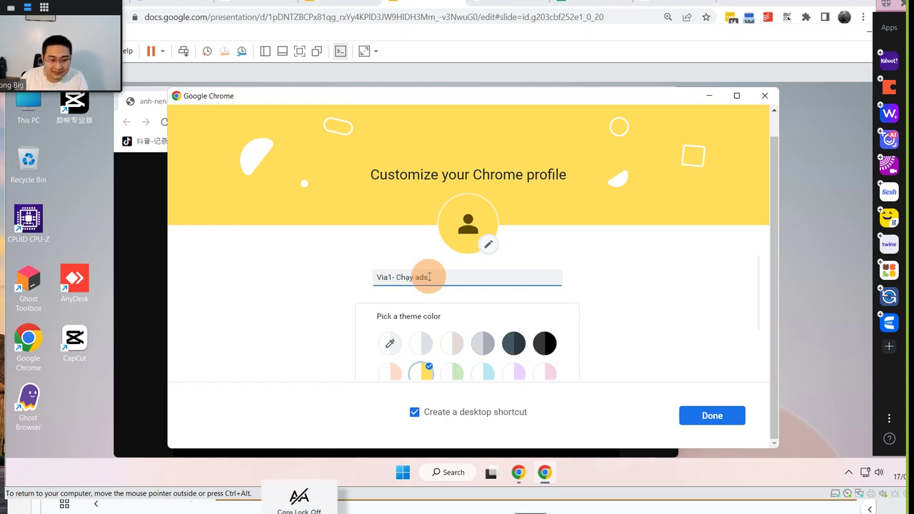
{"action": "type", "text": " ads"}
{"action": "scroll", "coordinate": [635, 335], "scroll_direction": "down", "scroll_amount": 2}
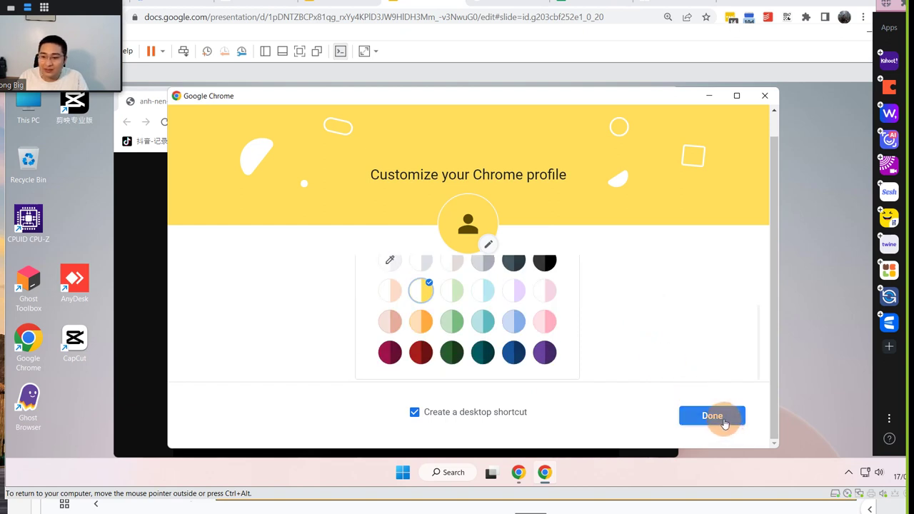
{"action": "left_click", "coordinate": [724, 421]}
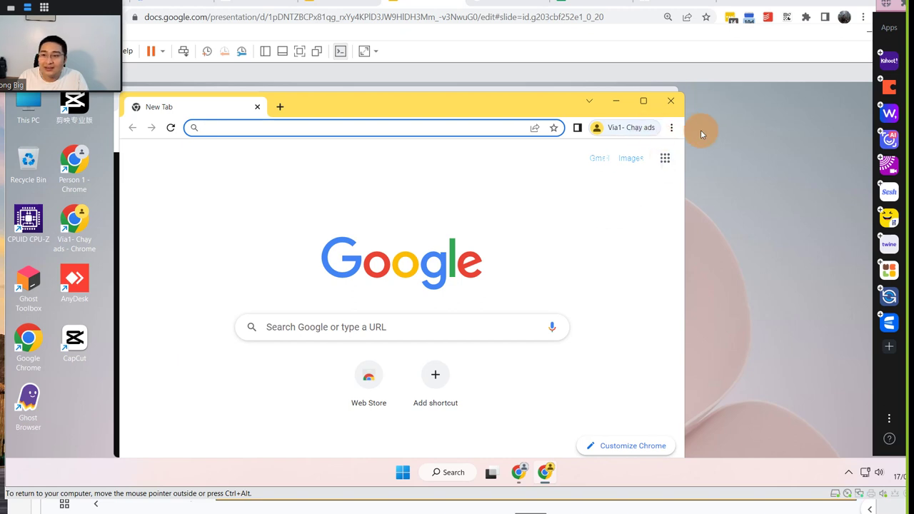
{"action": "left_click_drag", "start_coordinate": [364, 107], "coordinate": [736, 207]}
{"action": "left_click", "coordinate": [690, 171]}
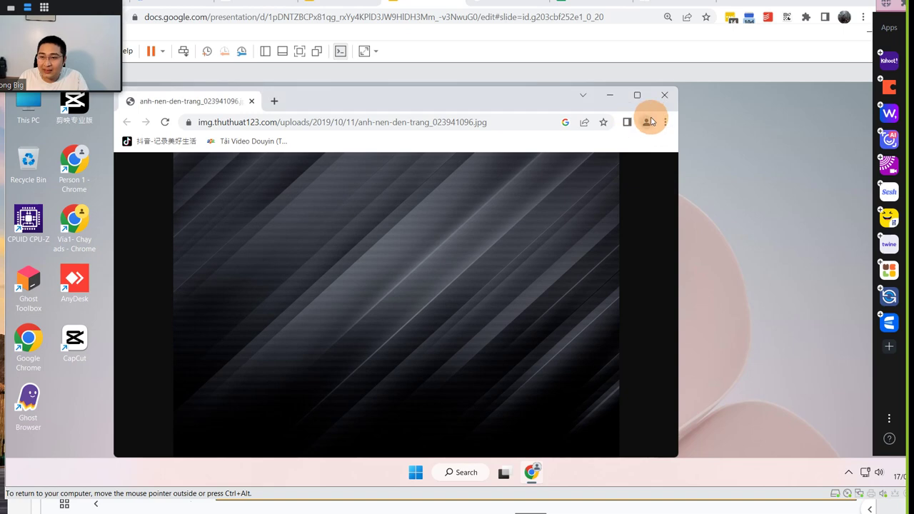
Add a second Chrome profile from the wallpaper window, continuing without an account
{"action": "left_click", "coordinate": [646, 123]}
{"action": "left_click", "coordinate": [524, 408]}
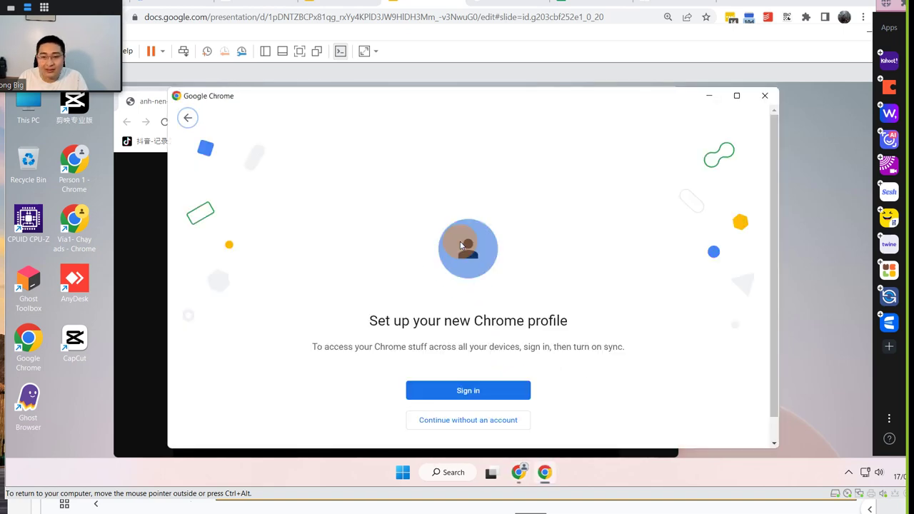
{"action": "left_click", "coordinate": [453, 418]}
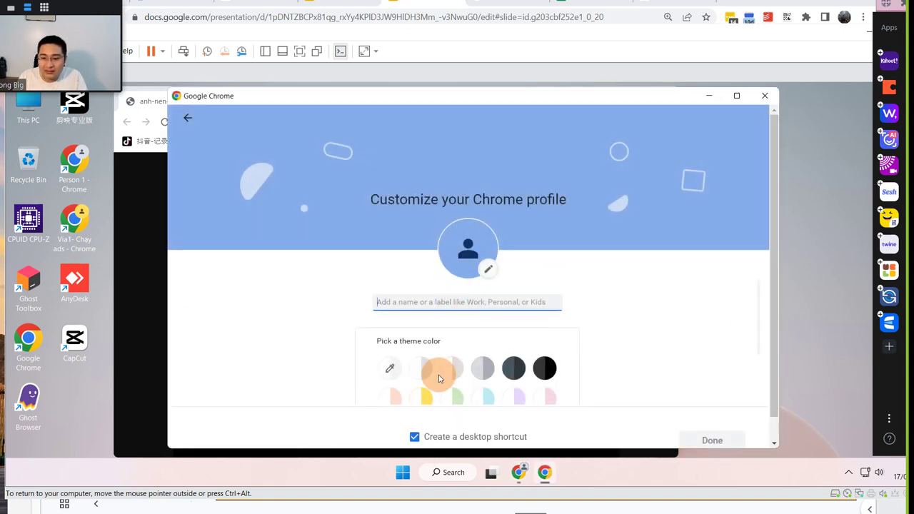
Create the second profile with an orange theme and the name "Via 2- cấp lấy tk", and close its new browser window
{"action": "scroll", "coordinate": [432, 360], "scroll_direction": "down", "scroll_amount": 2}
{"action": "left_click", "coordinate": [422, 345]}
{"action": "scroll", "coordinate": [459, 285], "scroll_direction": "up", "scroll_amount": 2}
{"action": "left_click", "coordinate": [453, 301]}
{"action": "type", "text": "Via"}
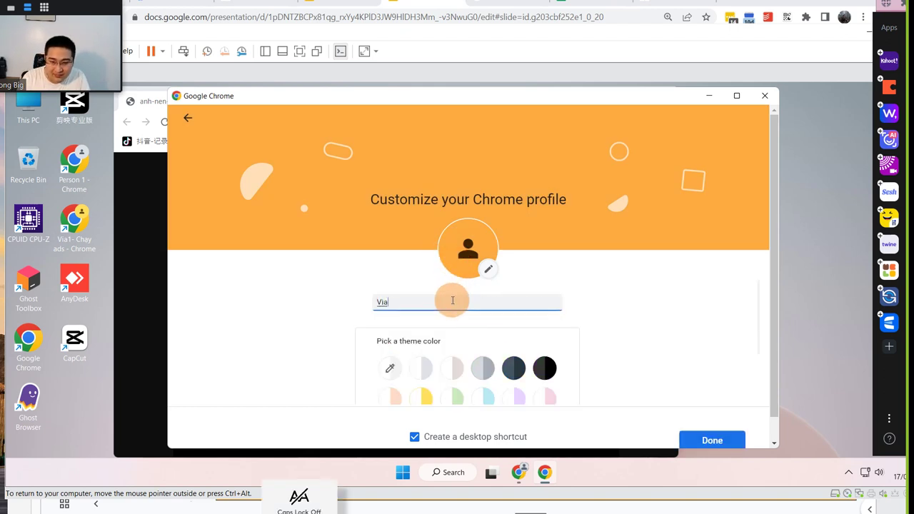
{"action": "type", "text": " 2 ="}
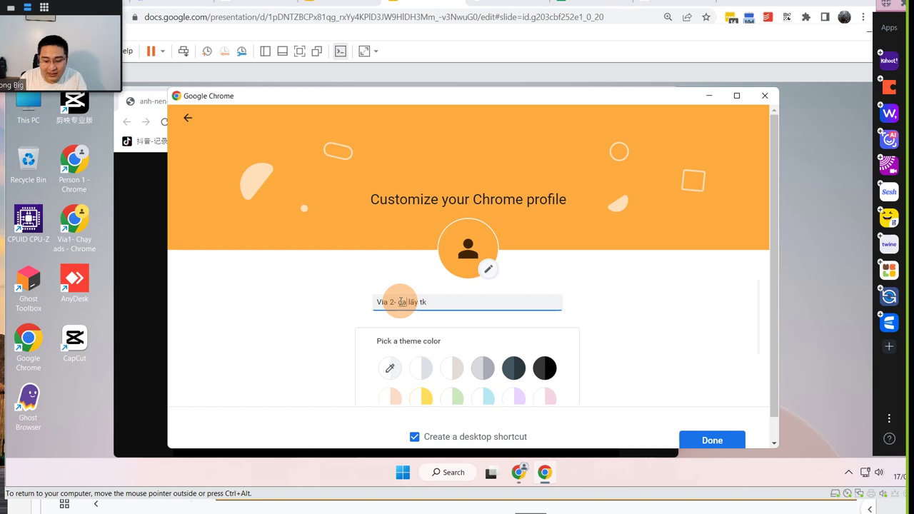
{"action": "scroll", "coordinate": [572, 314], "scroll_direction": "down", "scroll_amount": 3}
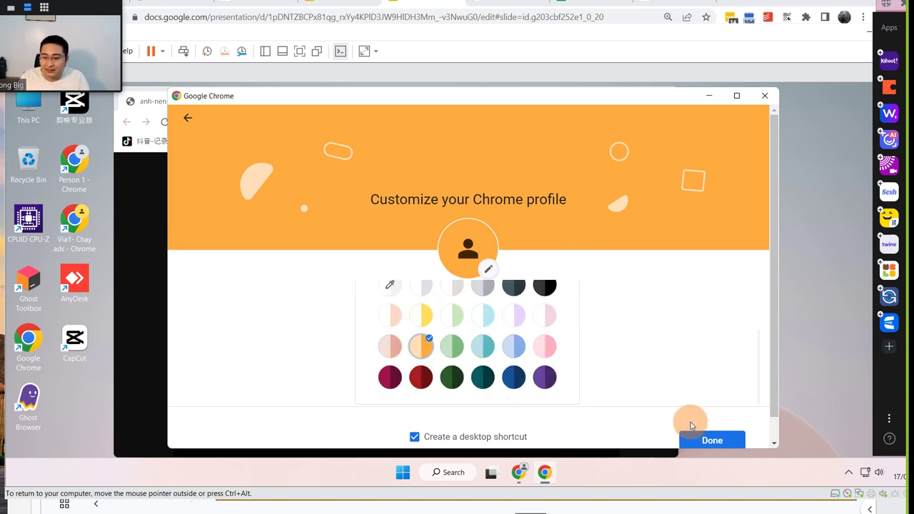
{"action": "left_click", "coordinate": [712, 440]}
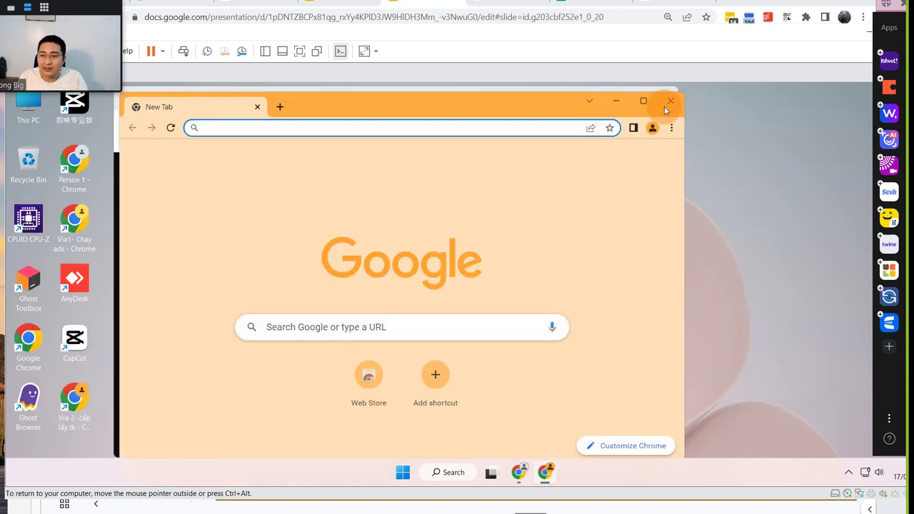
{"action": "left_click", "coordinate": [671, 100]}
Add a third Chrome profile from the wallpaper window, continuing without an account
{"action": "left_click", "coordinate": [646, 123]}
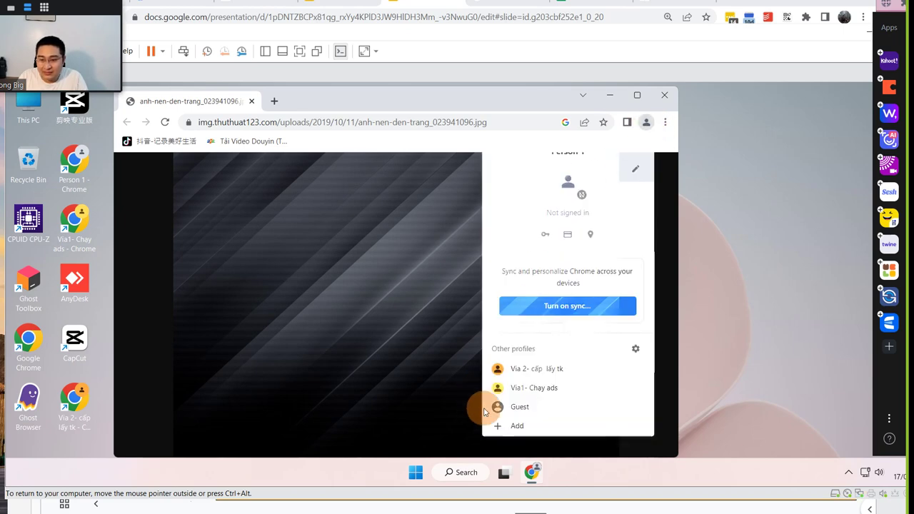
{"action": "left_click", "coordinate": [520, 426]}
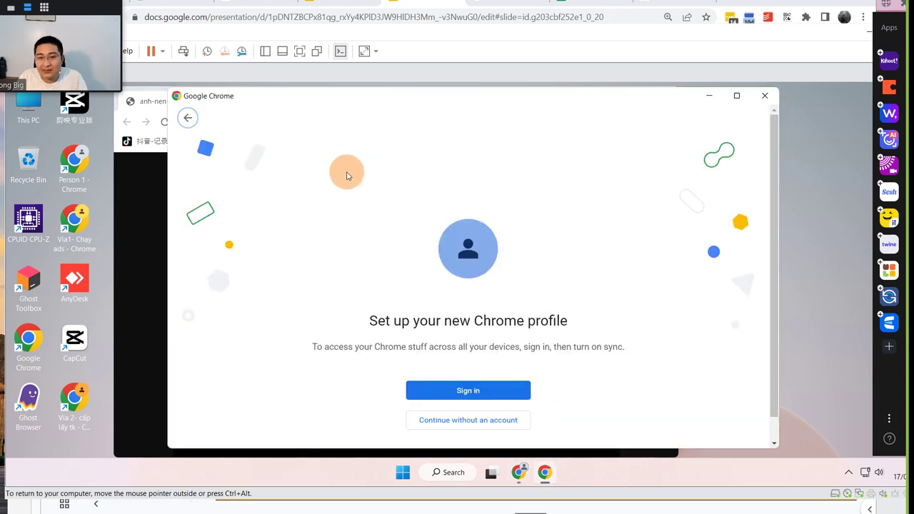
{"action": "left_click", "coordinate": [459, 421]}
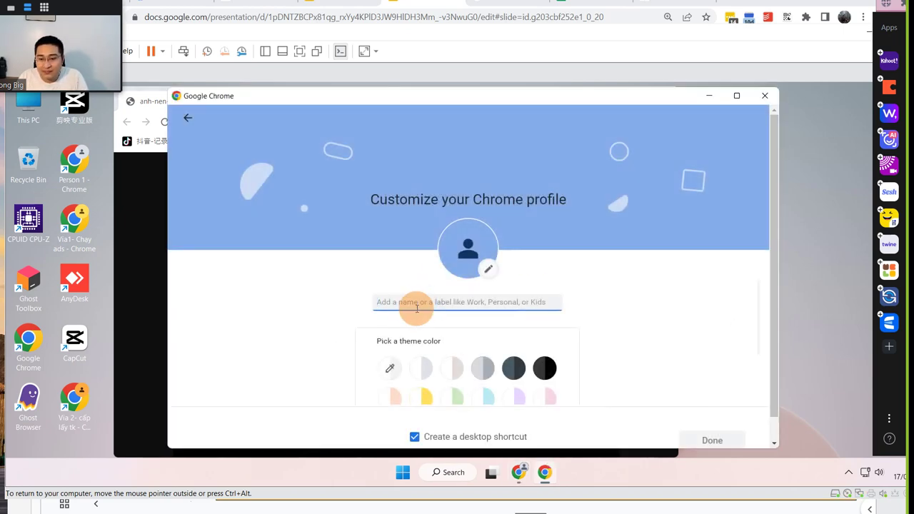
Create the third profile with the beige and white theme and the name "Via 3 - Cầm tk qc", and close its new browser window
{"action": "scroll", "coordinate": [428, 347], "scroll_direction": "down", "scroll_amount": 2}
{"action": "left_click", "coordinate": [393, 316]}
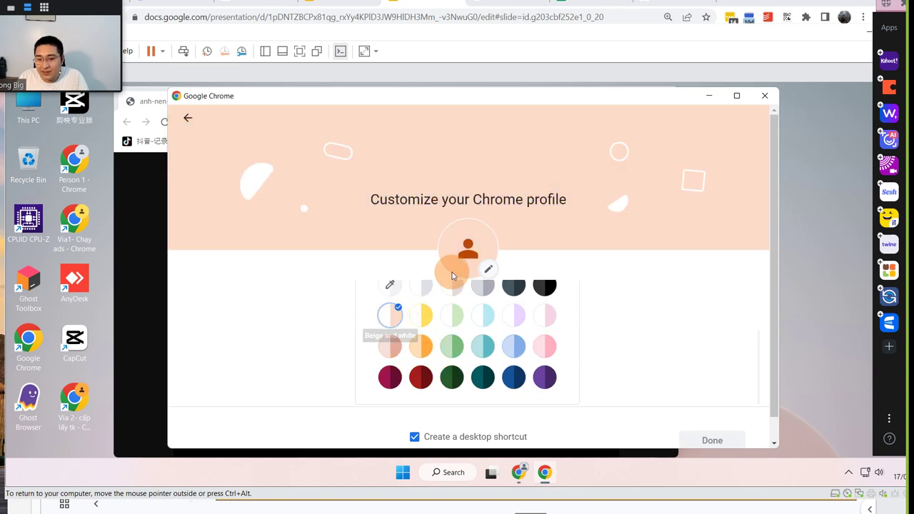
{"action": "scroll", "coordinate": [446, 300], "scroll_direction": "up", "scroll_amount": 2}
{"action": "key", "text": "Caps_Lock"}
{"action": "type", "text": "V"}
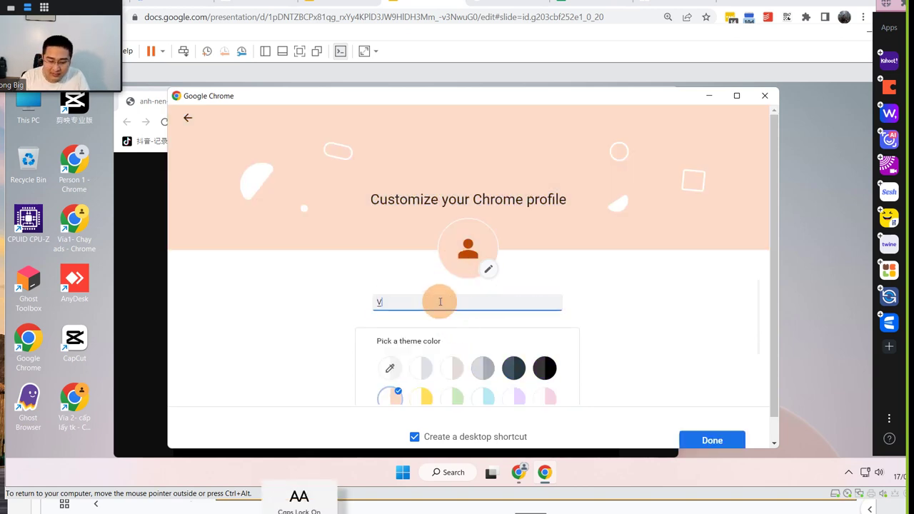
{"action": "type", "text": "ia 3 "}
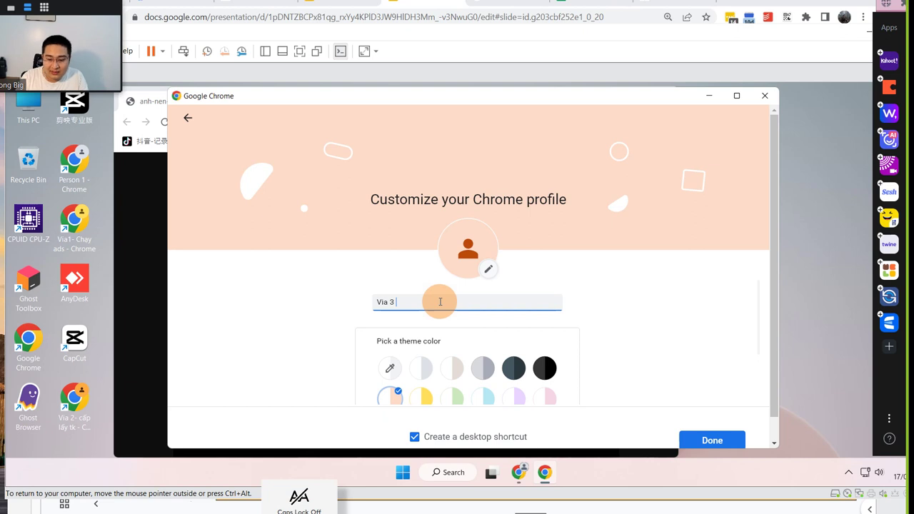
{"action": "type", "text": "="}
{"action": "key", "text": "Caps_Lock"}
{"action": "type", "text": "Cầm tk qc"}
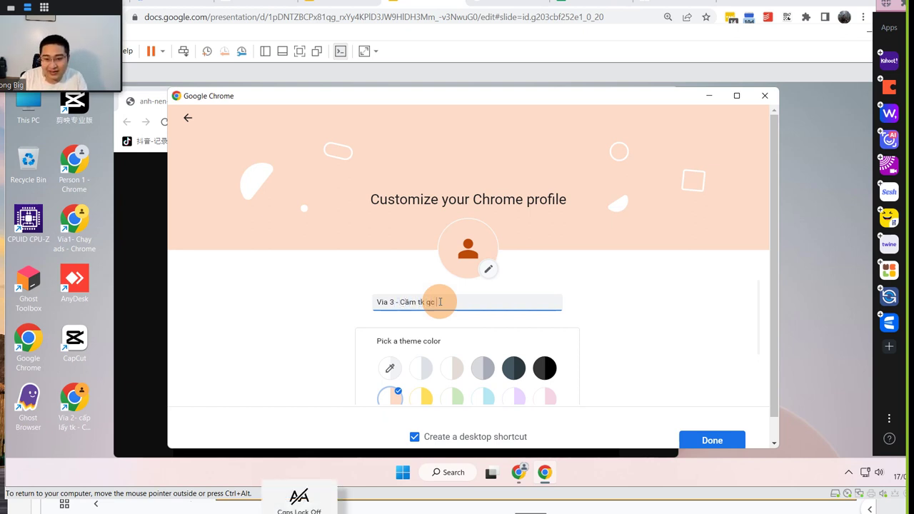
{"action": "type", "text": "ằm tk qc"}
{"action": "scroll", "coordinate": [612, 342], "scroll_direction": "down", "scroll_amount": 3}
{"action": "left_click", "coordinate": [714, 440]}
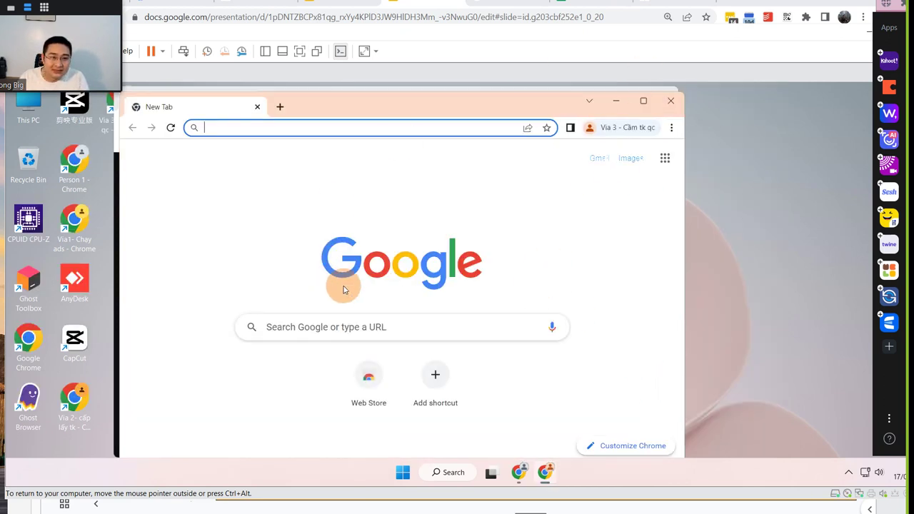
{"action": "left_click_drag", "start_coordinate": [324, 109], "coordinate": [663, 126]}
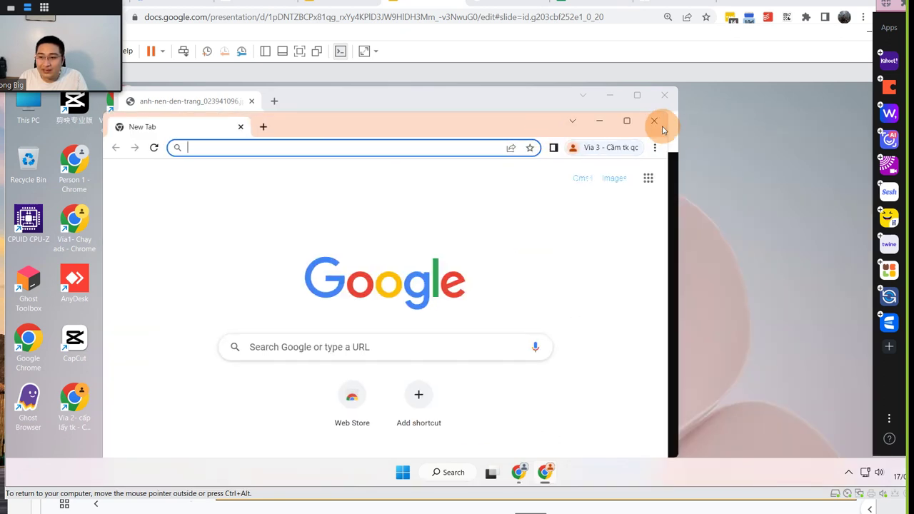
{"action": "left_click", "coordinate": [662, 127]}
Switch to the Via1- Chạy ads profile and load m.facebook.com in its new window
{"action": "left_click", "coordinate": [646, 122]}
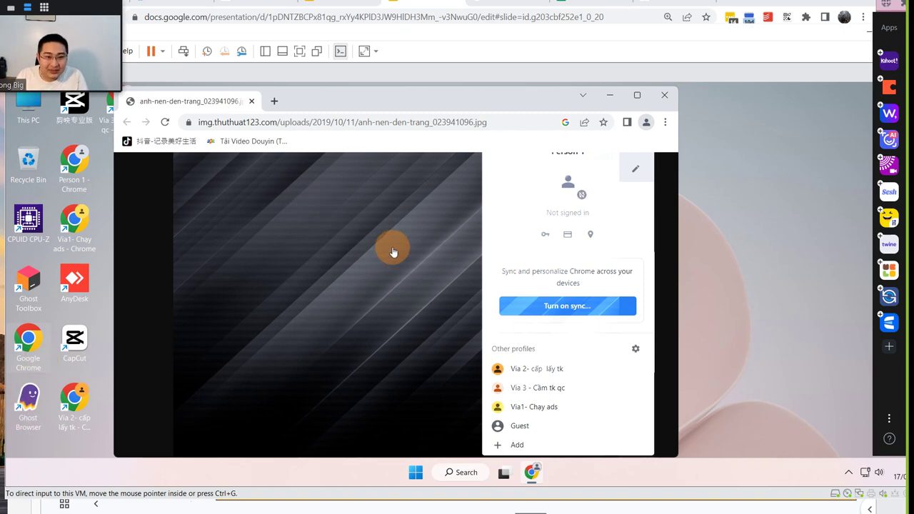
{"action": "left_click", "coordinate": [532, 412]}
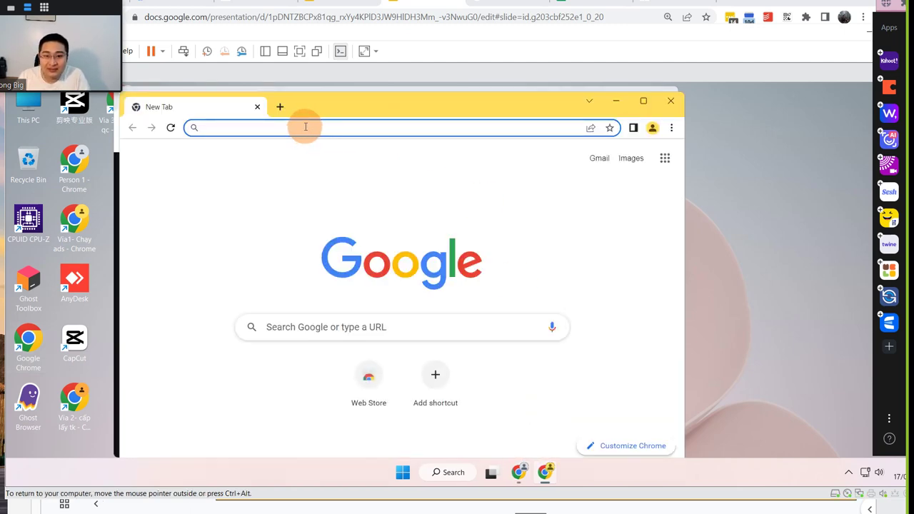
{"action": "type", "text": "m."}
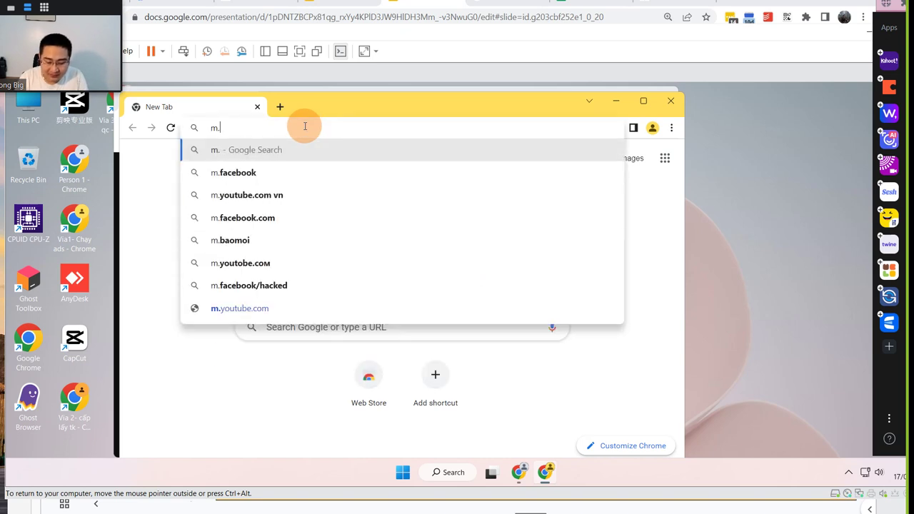
{"action": "type", "text": "facebook.com"}
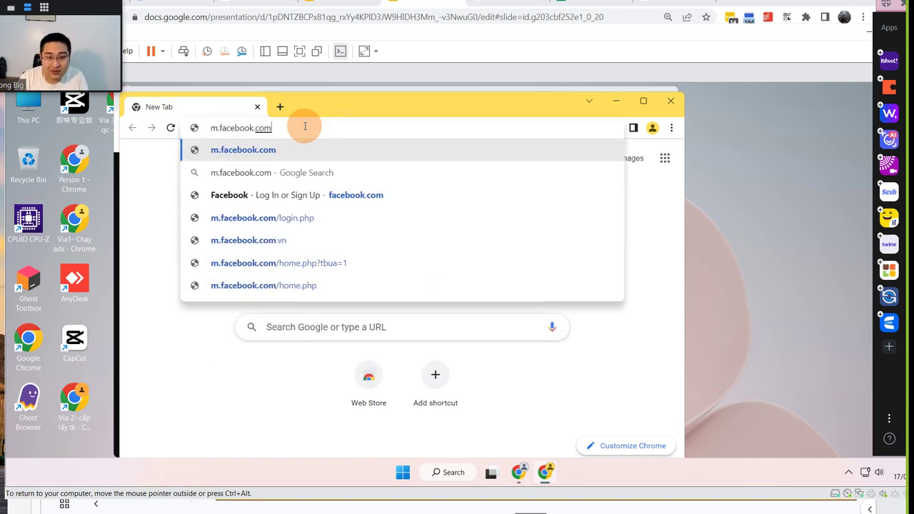
{"action": "key", "text": "Return"}
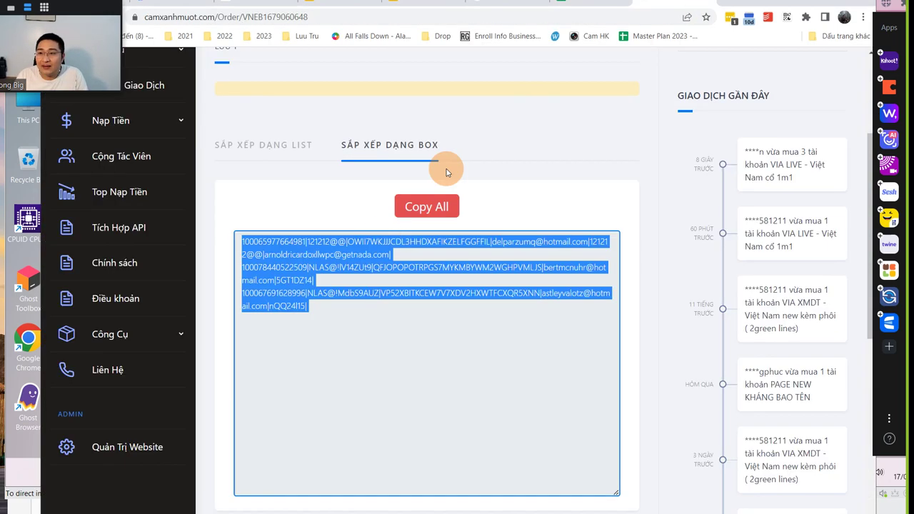
Log in to Facebook with the first purchased via's account ID and password from the order page, dismissing the offer to save the password
{"action": "left_click", "coordinate": [587, 2]}
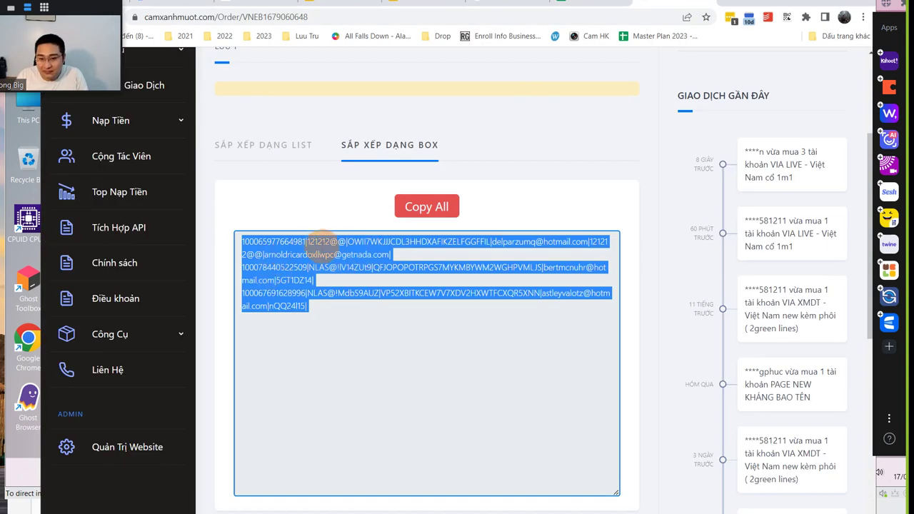
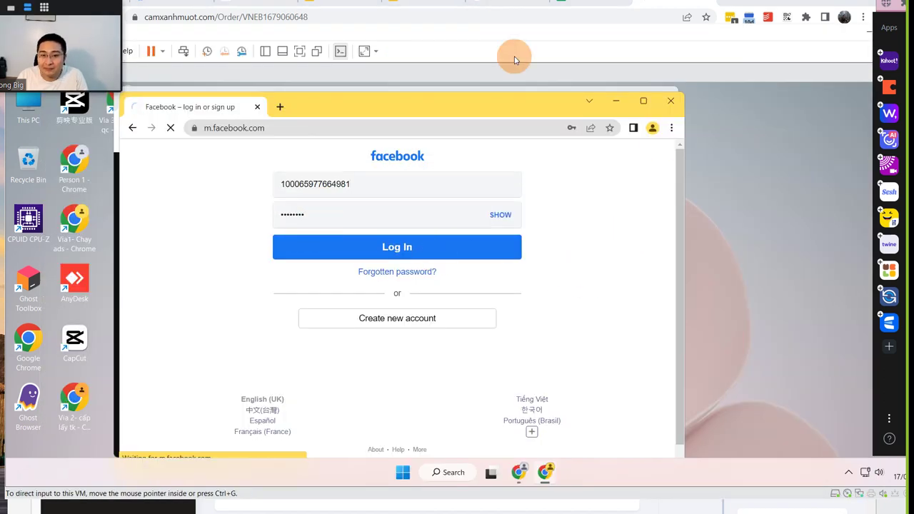
{"action": "key", "text": "Return"}
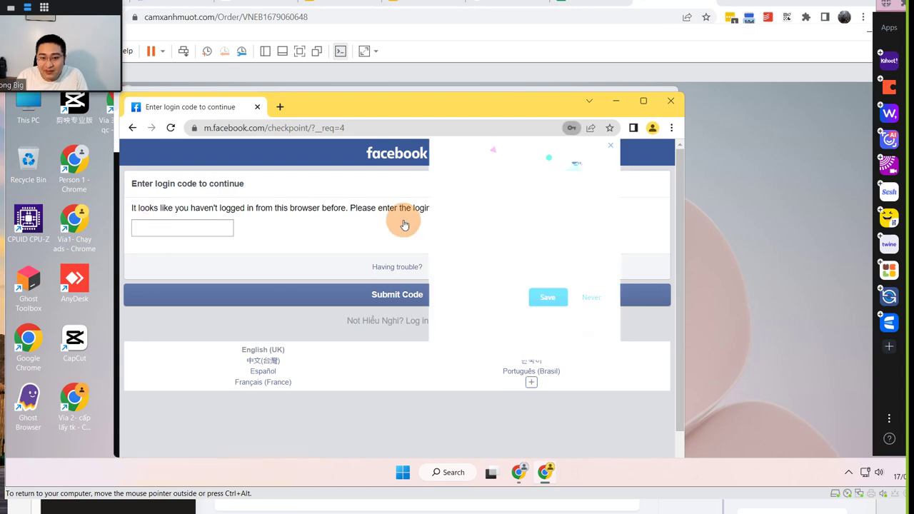
{"action": "left_click", "coordinate": [609, 145]}
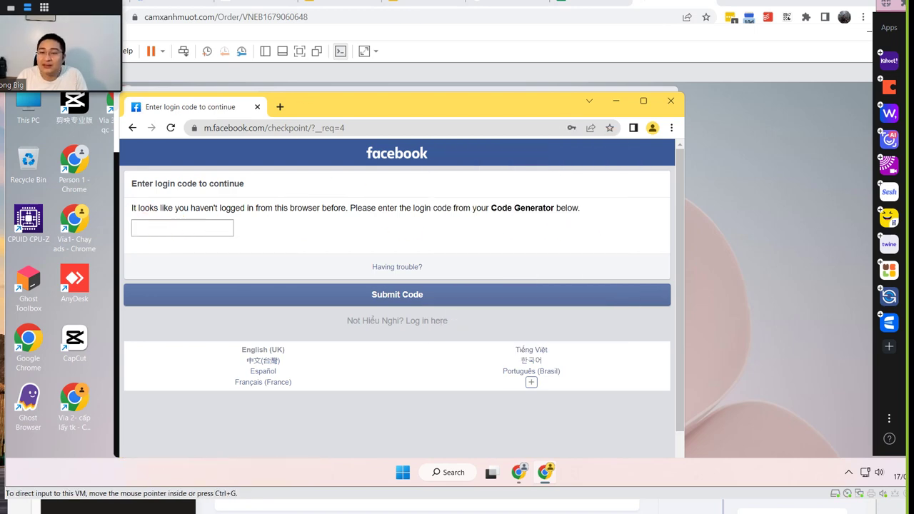
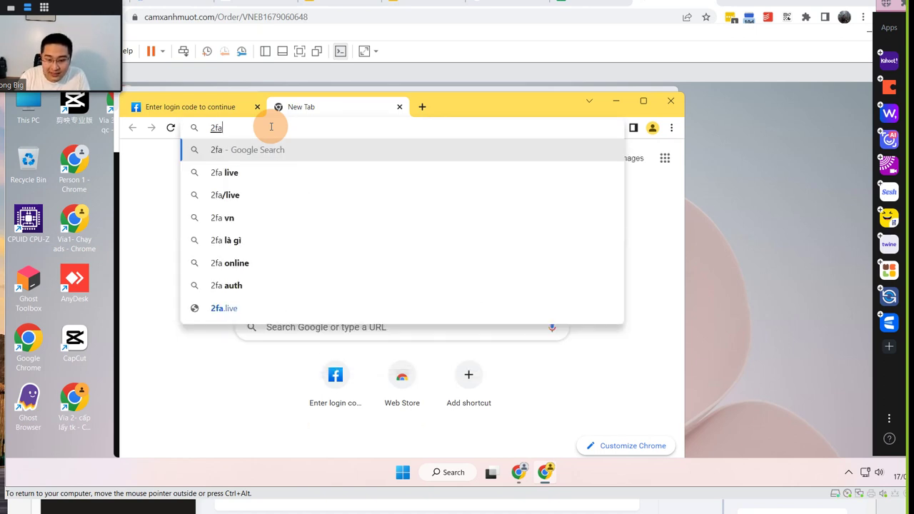
Load 2fa.live in a new tab, generate a verification code from the via's 2FA secret, and copy that code
{"action": "type", "text": "live"}
{"action": "key", "text": "Return"}
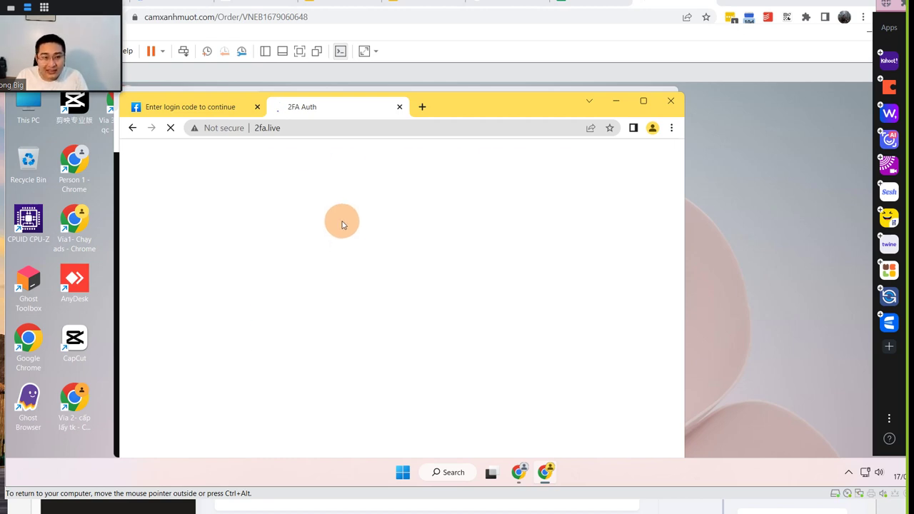
{"action": "left_click", "coordinate": [342, 225]}
{"action": "key", "text": "ctrl+v"}
{"action": "left_click", "coordinate": [284, 311]}
{"action": "double_click", "coordinate": [443, 369]}
{"action": "right_click", "coordinate": [443, 370]}
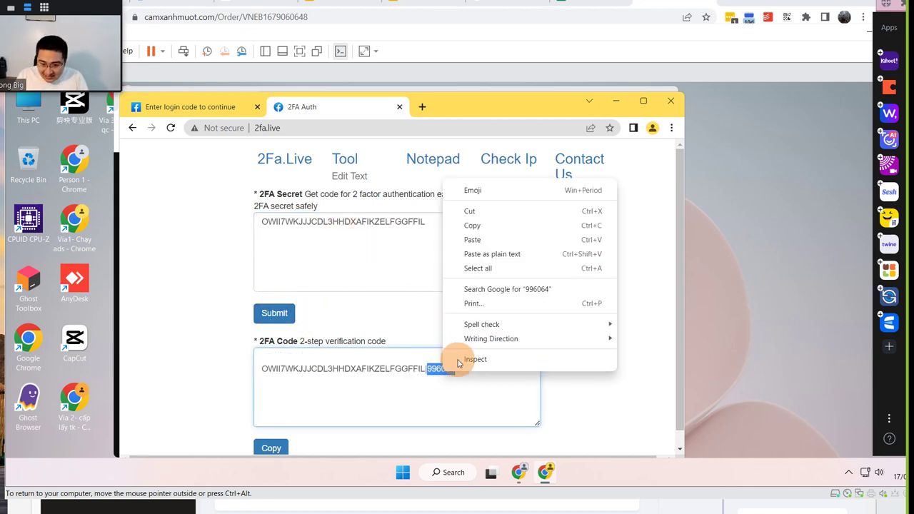
{"action": "left_click", "coordinate": [483, 227]}
Submit the copied verification code in Facebook's login code field, save the browser, and decline one-tap login
{"action": "left_click", "coordinate": [192, 107]}
{"action": "left_click", "coordinate": [194, 224]}
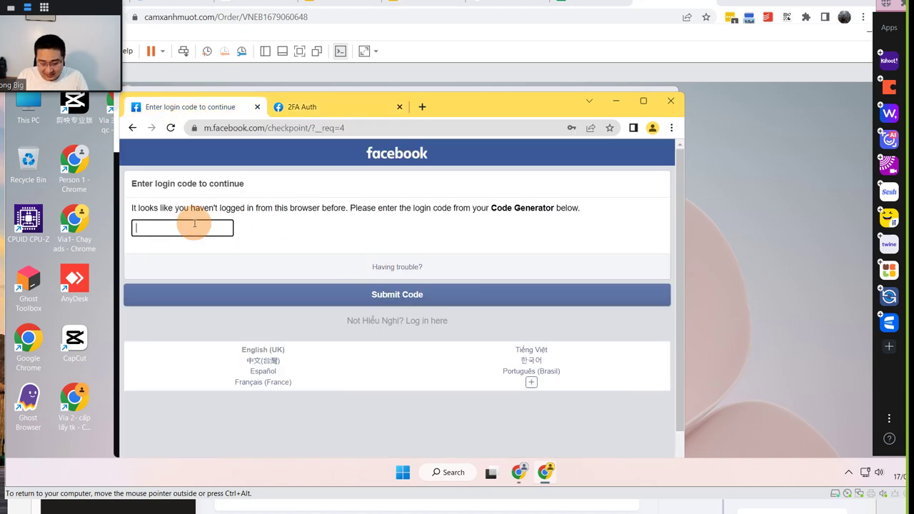
{"action": "key", "text": "ctrl+v"}
{"action": "left_click", "coordinate": [367, 294]}
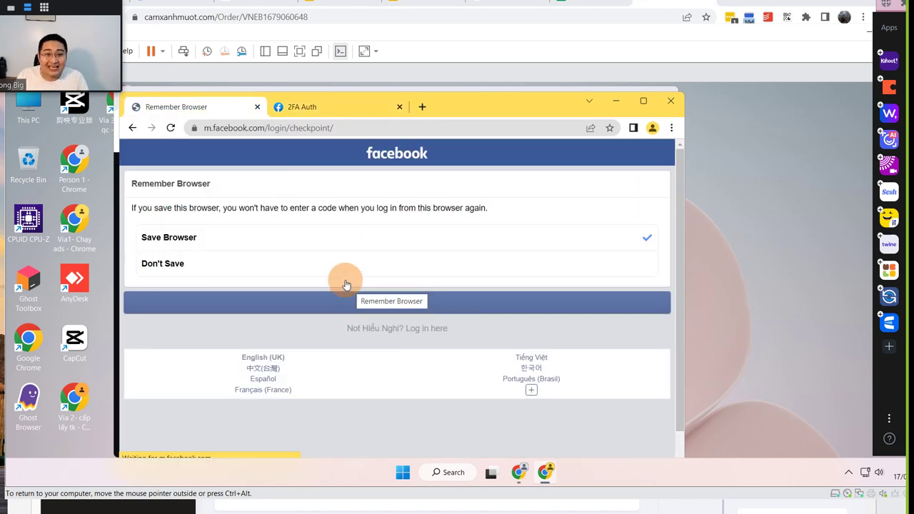
{"action": "left_click", "coordinate": [377, 302]}
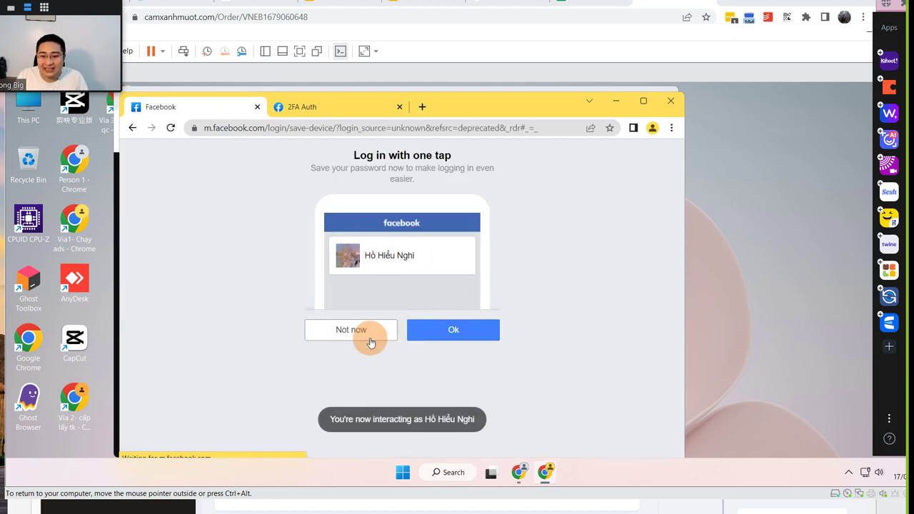
{"action": "left_click", "coordinate": [369, 343]}
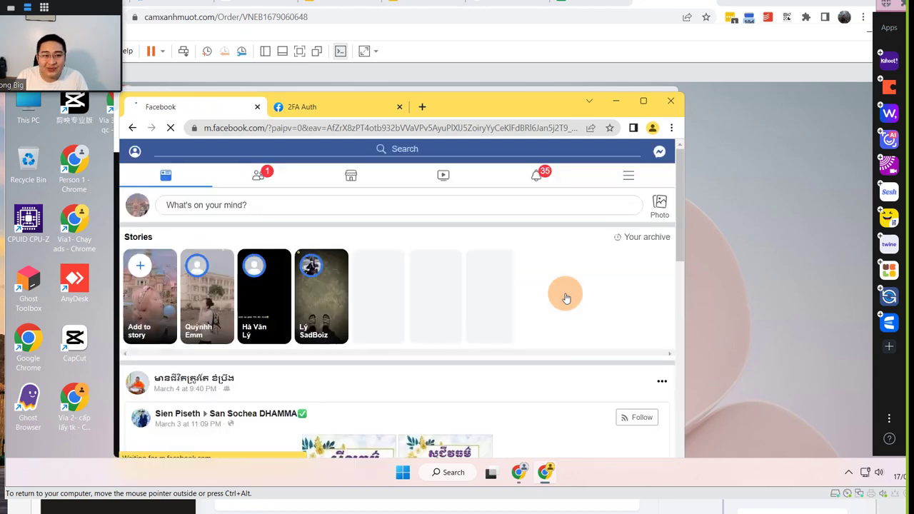
View the account's notifications and load the desktop site at fb.com in the same tab
{"action": "left_click", "coordinate": [537, 177]}
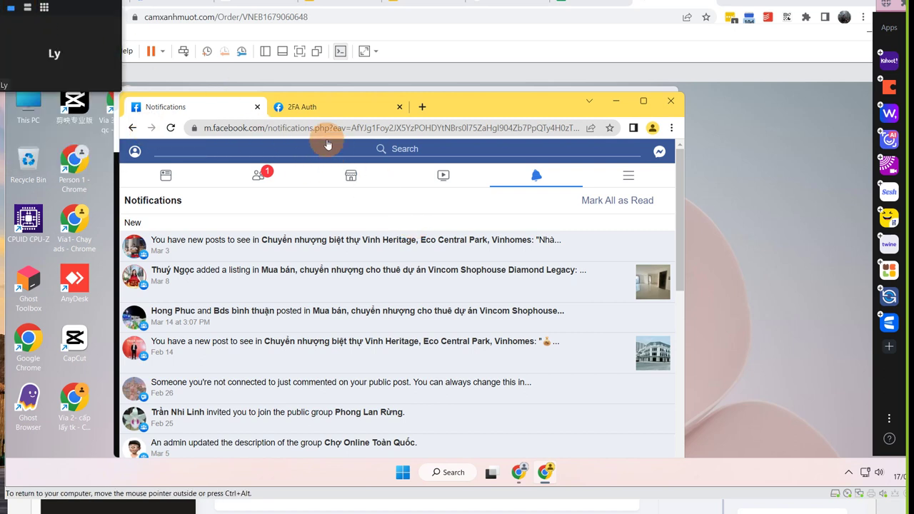
{"action": "left_click", "coordinate": [27, 10]}
{"action": "left_click", "coordinate": [349, 127]}
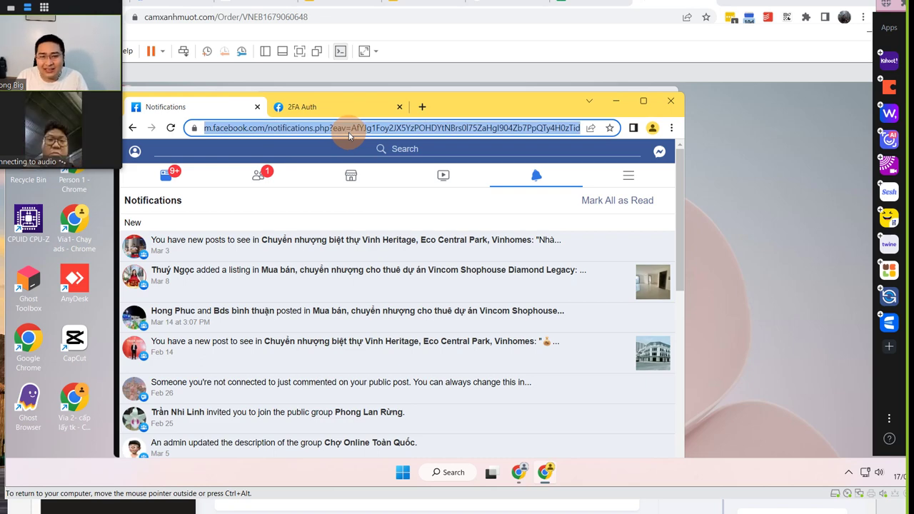
{"action": "type", "text": "fb.com"}
{"action": "key", "text": "Return"}
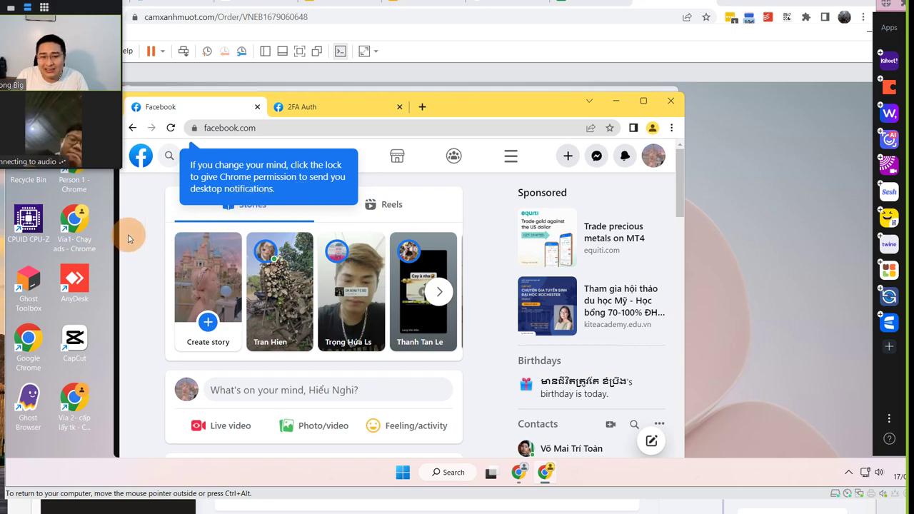
Browse the account's home feed, including its posts and friend suggestions, and dismiss the desktop notification hint
{"action": "scroll", "coordinate": [348, 315], "scroll_direction": "down", "scroll_amount": 5}
{"action": "scroll", "coordinate": [347, 315], "scroll_direction": "down", "scroll_amount": 5}
{"action": "scroll", "coordinate": [342, 307], "scroll_direction": "up", "scroll_amount": 8}
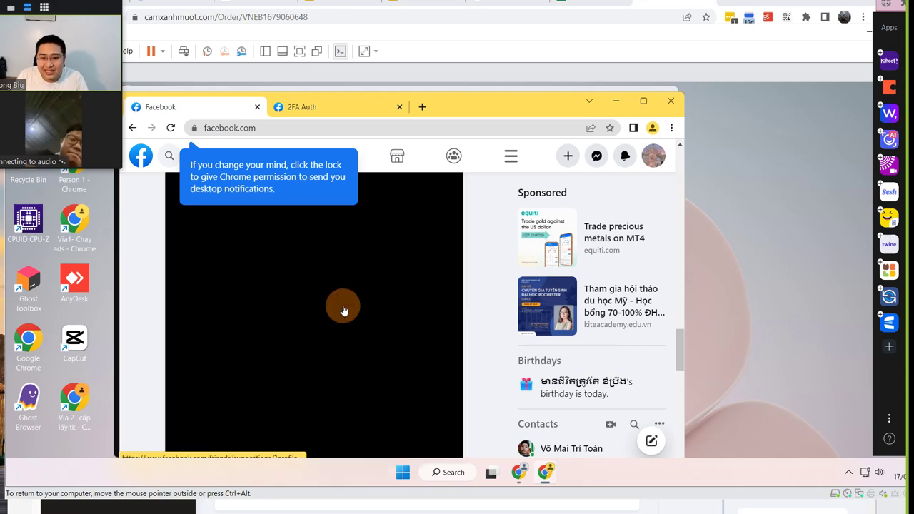
{"action": "scroll", "coordinate": [125, 262], "scroll_direction": "up", "scroll_amount": 10}
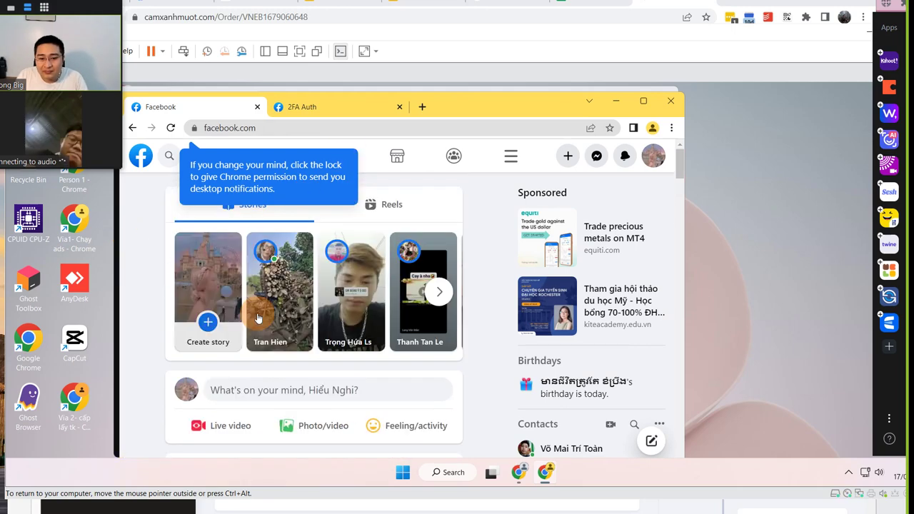
{"action": "left_click", "coordinate": [143, 204]}
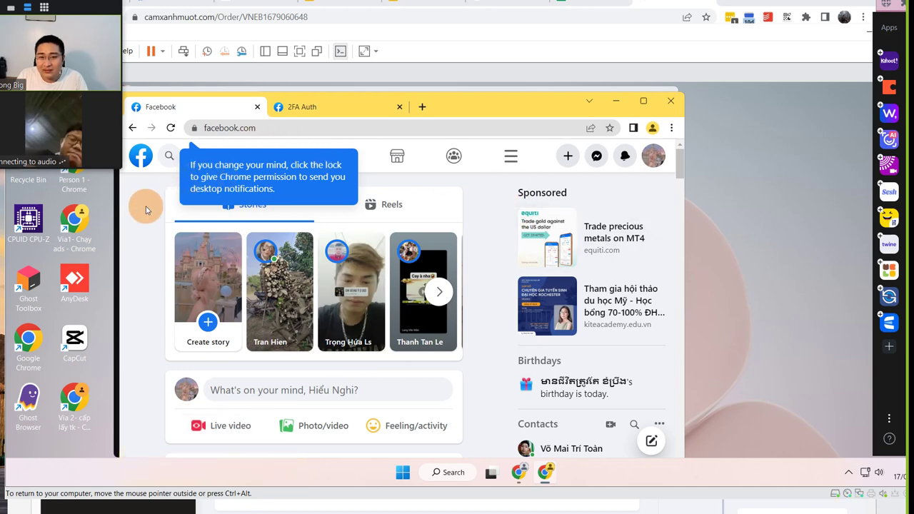
{"action": "left_click", "coordinate": [300, 157]}
{"action": "scroll", "coordinate": [347, 319], "scroll_direction": "down", "scroll_amount": 3}
{"action": "scroll", "coordinate": [299, 330], "scroll_direction": "down", "scroll_amount": 5}
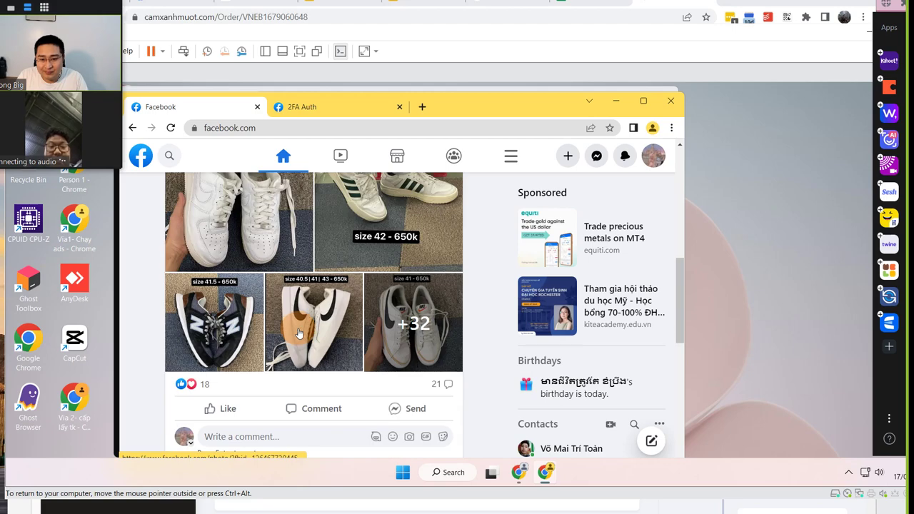
{"action": "left_click", "coordinate": [243, 409]}
{"action": "scroll", "coordinate": [247, 404], "scroll_direction": "down", "scroll_amount": 3}
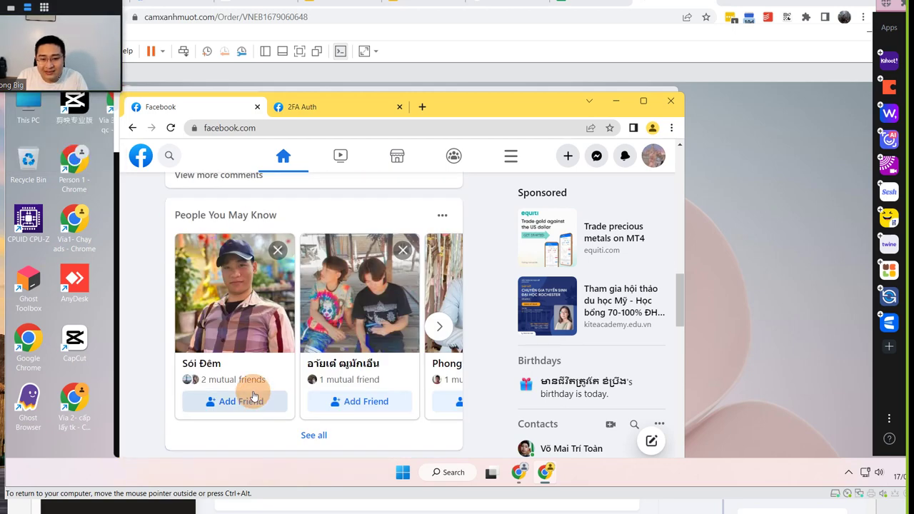
{"action": "scroll", "coordinate": [254, 397], "scroll_direction": "down", "scroll_amount": 3}
{"action": "scroll", "coordinate": [362, 307], "scroll_direction": "up", "scroll_amount": 3}
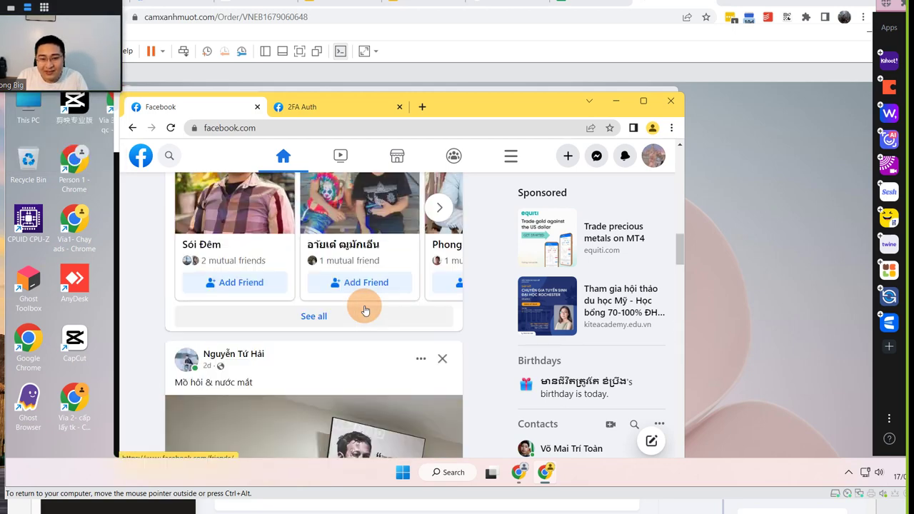
{"action": "scroll", "coordinate": [365, 309], "scroll_direction": "down", "scroll_amount": 5}
{"action": "scroll", "coordinate": [336, 318], "scroll_direction": "down", "scroll_amount": 3}
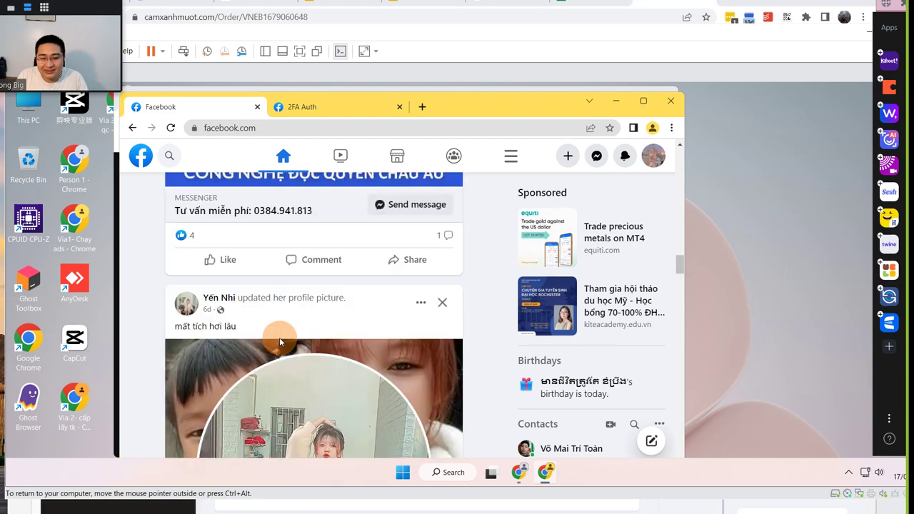
{"action": "scroll", "coordinate": [211, 262], "scroll_direction": "down", "scroll_amount": 15}
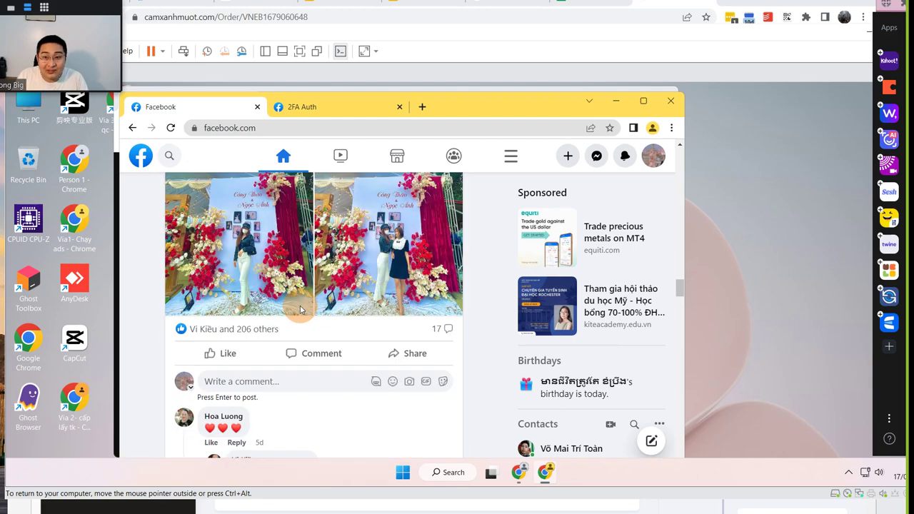
{"action": "scroll", "coordinate": [293, 318], "scroll_direction": "down", "scroll_amount": 5}
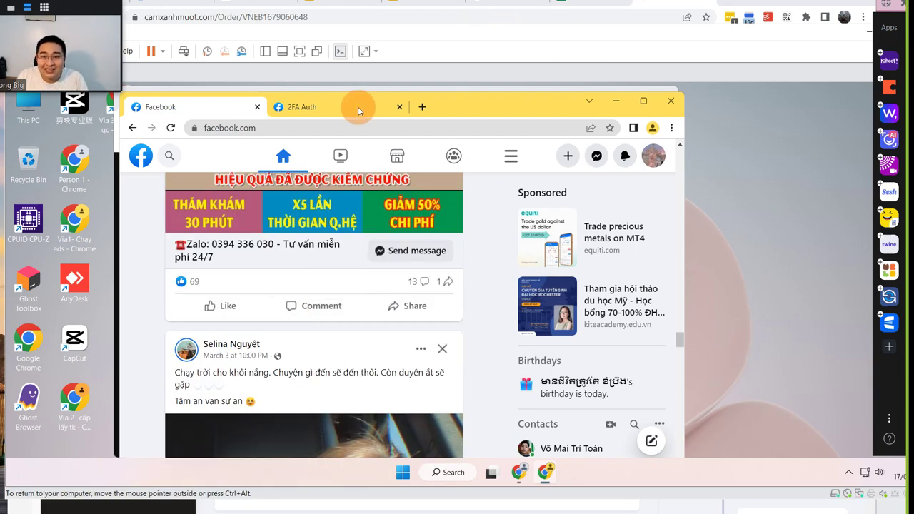
Close the 2FA Auth tab, open the account's own profile page and copy the profile name
{"action": "left_click", "coordinate": [357, 107]}
{"action": "left_click", "coordinate": [401, 106]}
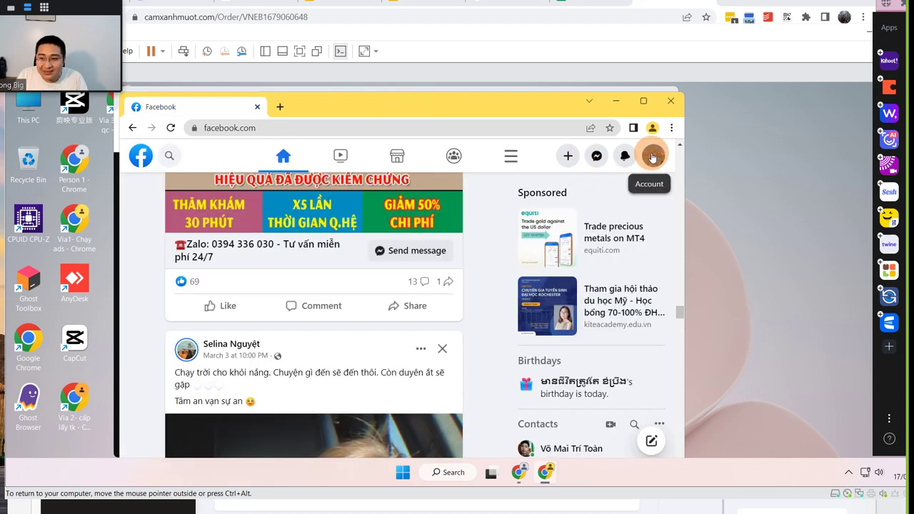
{"action": "left_click", "coordinate": [652, 155]}
{"action": "left_click", "coordinate": [517, 209]}
{"action": "left_click_drag", "start_coordinate": [251, 403], "coordinate": [342, 404]}
{"action": "right_click", "coordinate": [342, 403]}
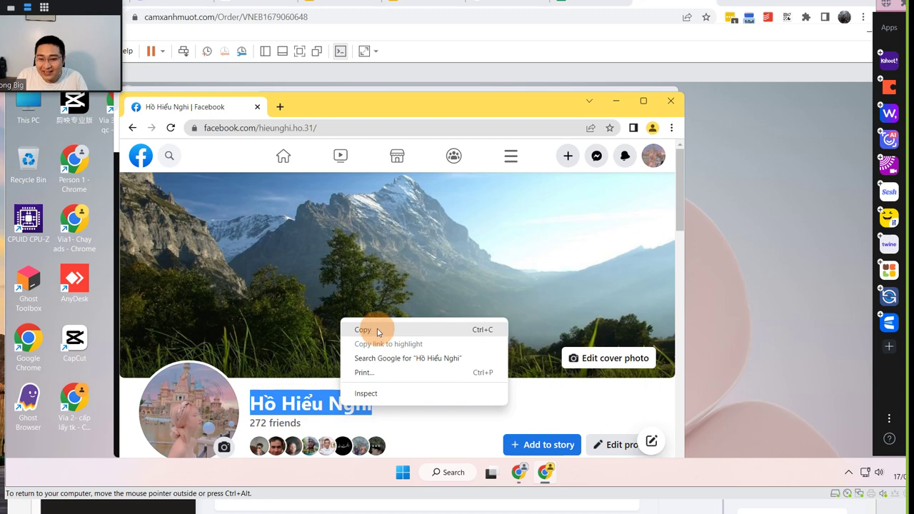
{"action": "left_click", "coordinate": [377, 328]}
Switch to the via spreadsheet in Google Sheets and paste the profile name into cell E3 under Tên via
{"action": "key", "text": "alt+Tab"}
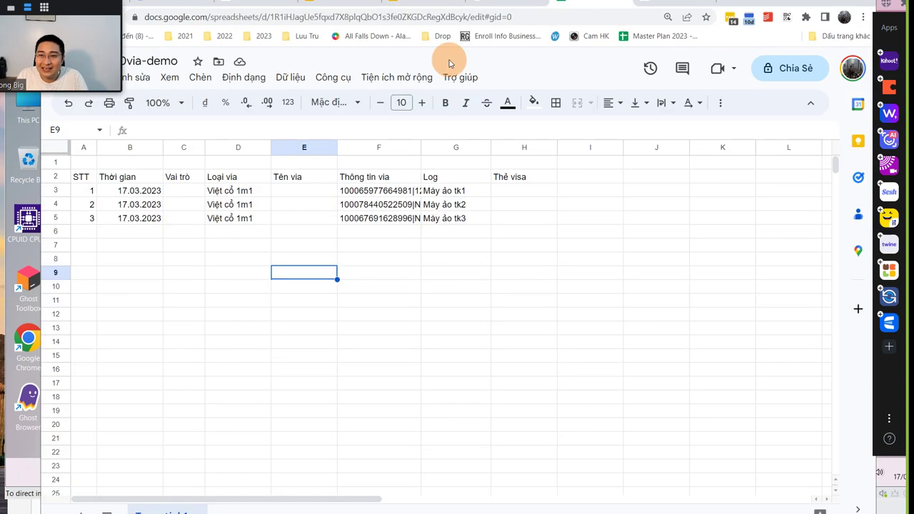
{"action": "left_click", "coordinate": [291, 193]}
{"action": "key", "text": "ctrl+v"}
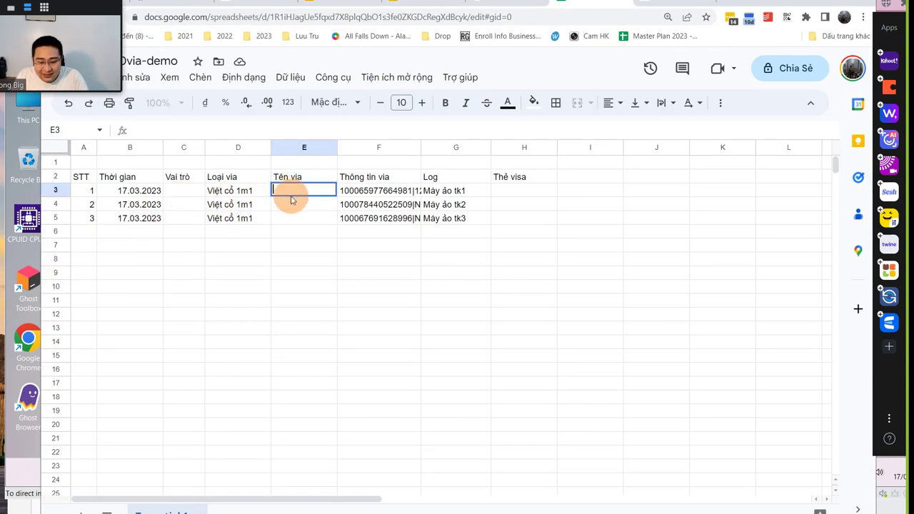
{"action": "left_click", "coordinate": [293, 300]}
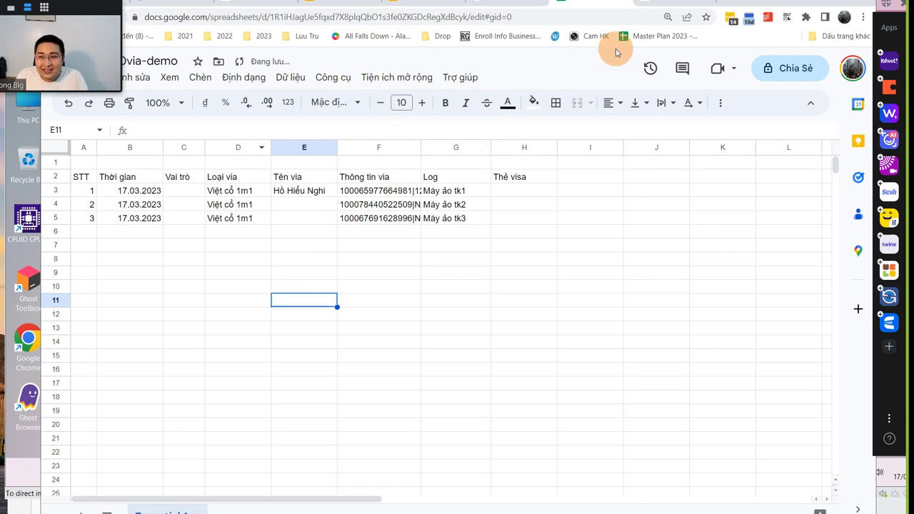
Switch to the browser window showing another via's Facebook profile and open its Giới thiệu section
{"action": "key", "text": "alt+Tab"}
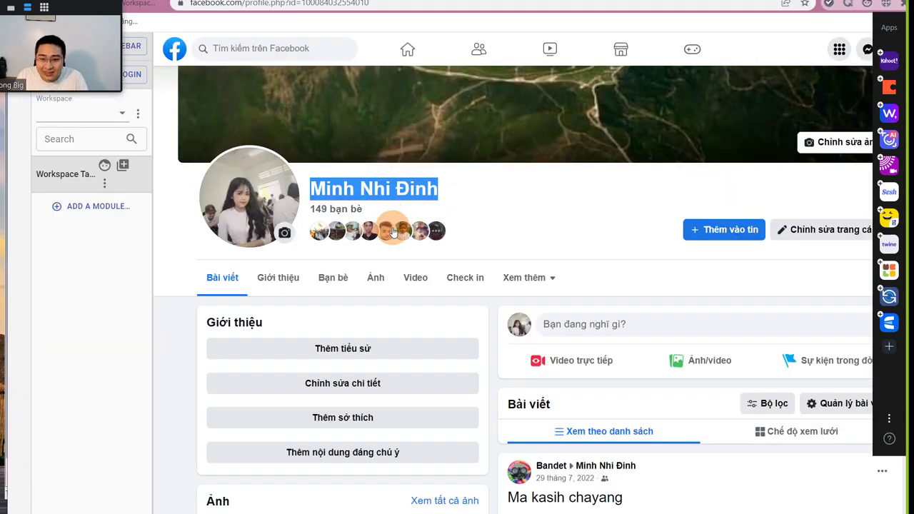
{"action": "left_click", "coordinate": [274, 285]}
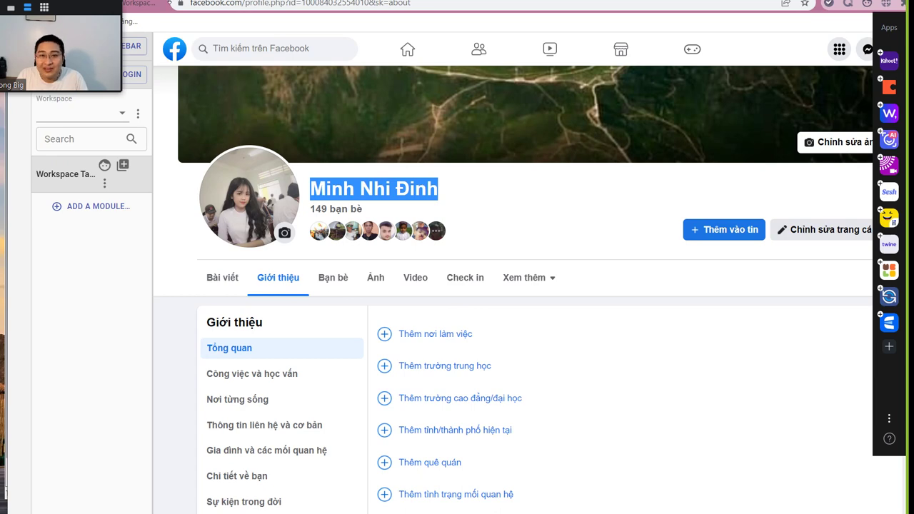
Switch to the virtual machine's Facebook profile and open the contact and basic info in its About section
{"action": "key", "text": "alt+Tab"}
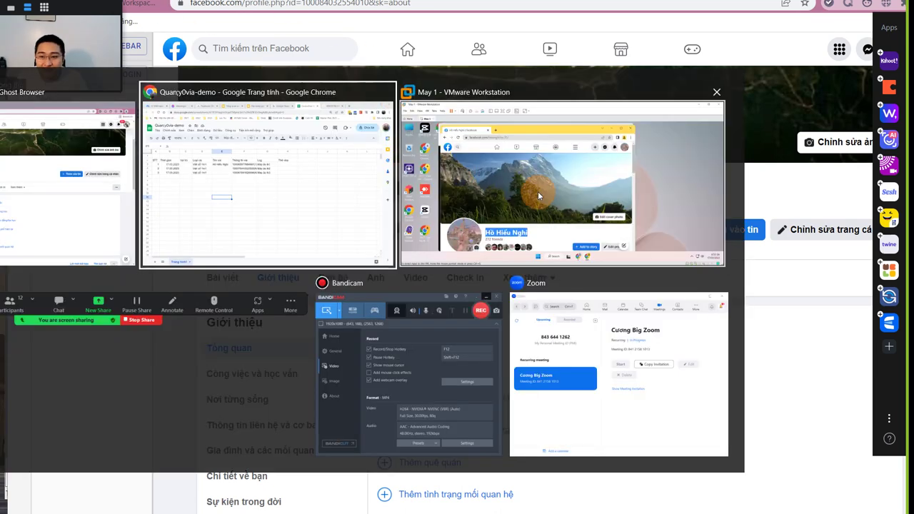
{"action": "left_click", "coordinate": [538, 191]}
{"action": "scroll", "coordinate": [373, 347], "scroll_direction": "down", "scroll_amount": 5}
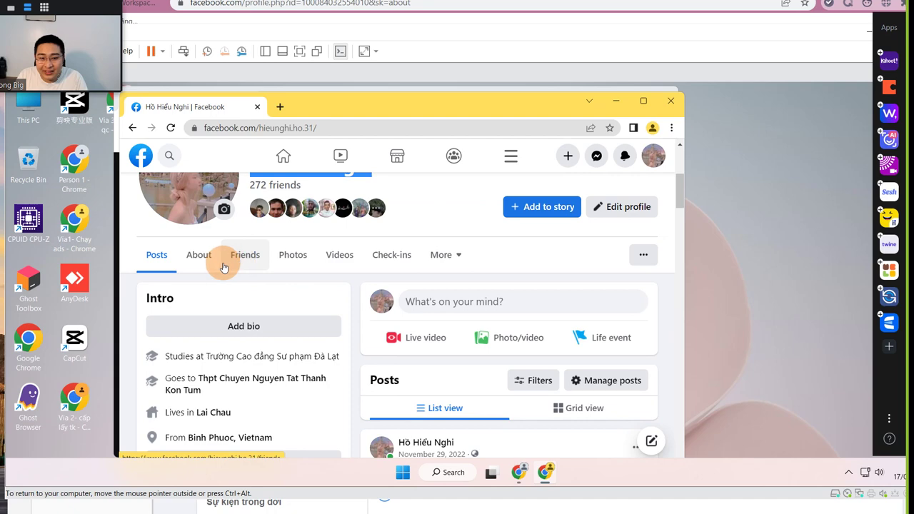
{"action": "left_click", "coordinate": [199, 256]}
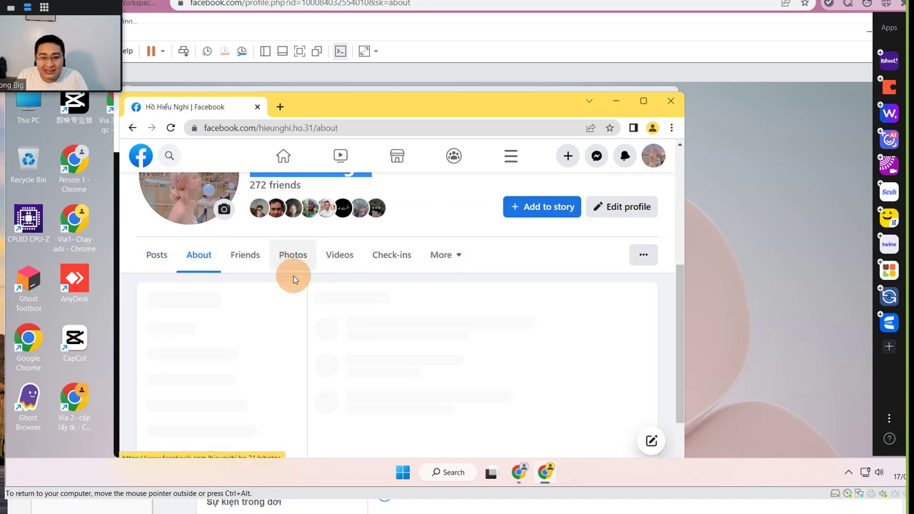
{"action": "scroll", "coordinate": [254, 363], "scroll_direction": "down", "scroll_amount": 2}
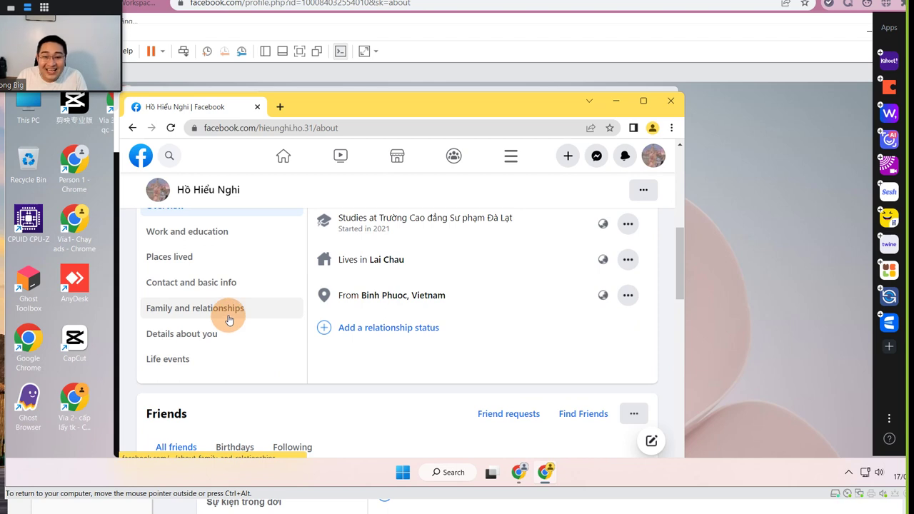
{"action": "scroll", "coordinate": [226, 272], "scroll_direction": "up", "scroll_amount": 2}
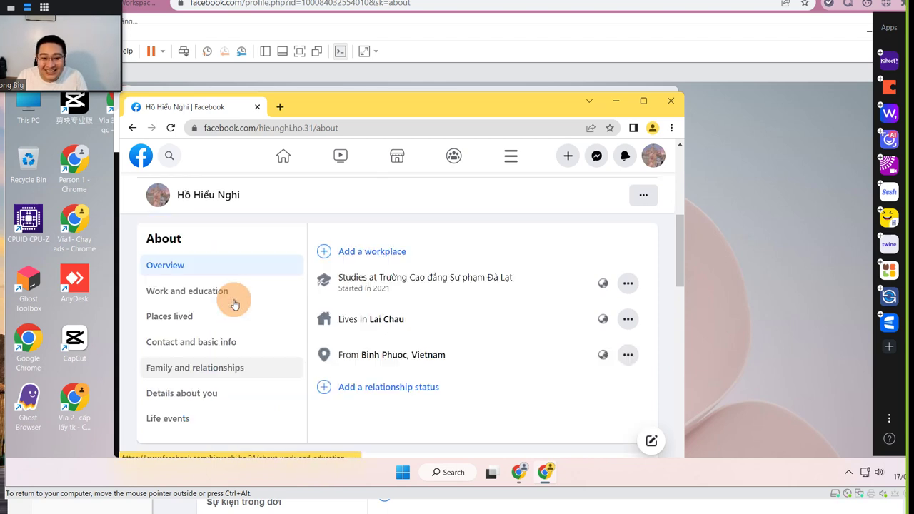
{"action": "left_click", "coordinate": [188, 343]}
{"action": "scroll", "coordinate": [357, 328], "scroll_direction": "down", "scroll_amount": 4}
{"action": "scroll", "coordinate": [367, 307], "scroll_direction": "up", "scroll_amount": 1}
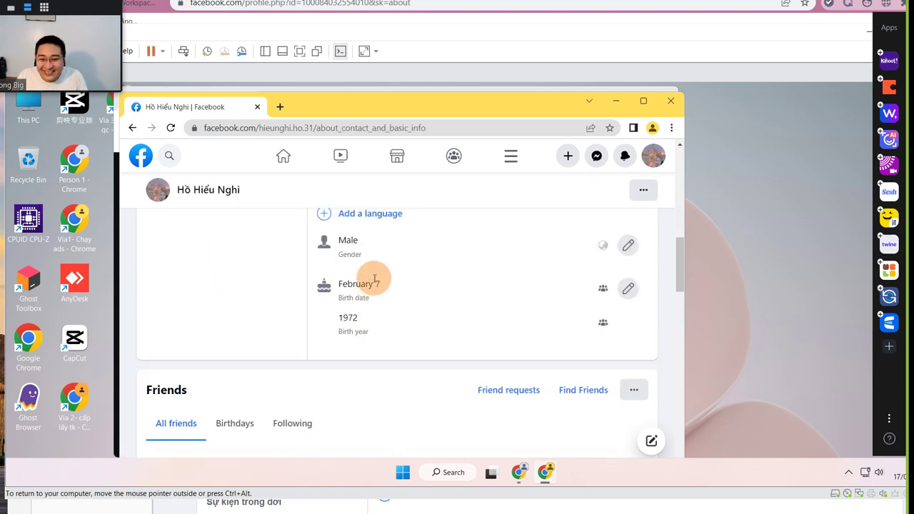
Copy the via's birth date and birth year from its basic info
{"action": "left_click_drag", "start_coordinate": [337, 281], "coordinate": [370, 320]}
{"action": "right_click", "coordinate": [361, 280]}
{"action": "left_click", "coordinate": [379, 290]}
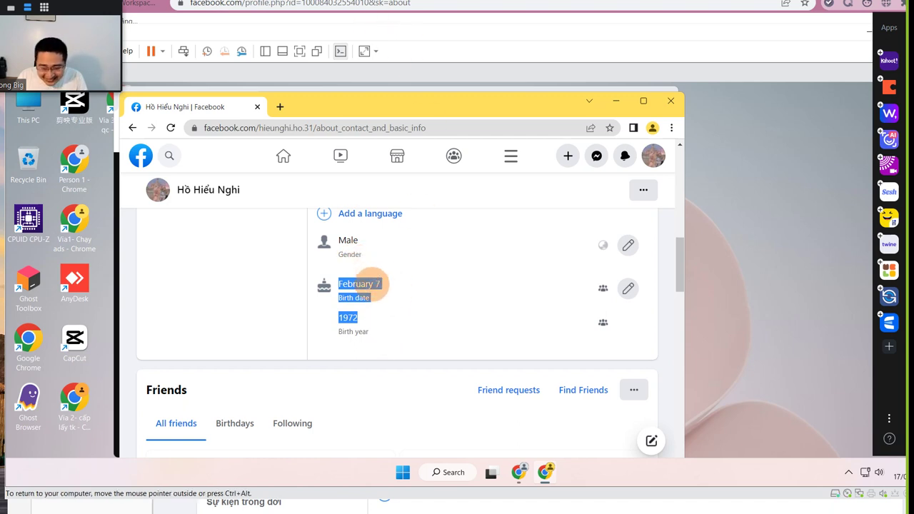
{"action": "right_click", "coordinate": [372, 286]}
{"action": "left_click", "coordinate": [574, 297]}
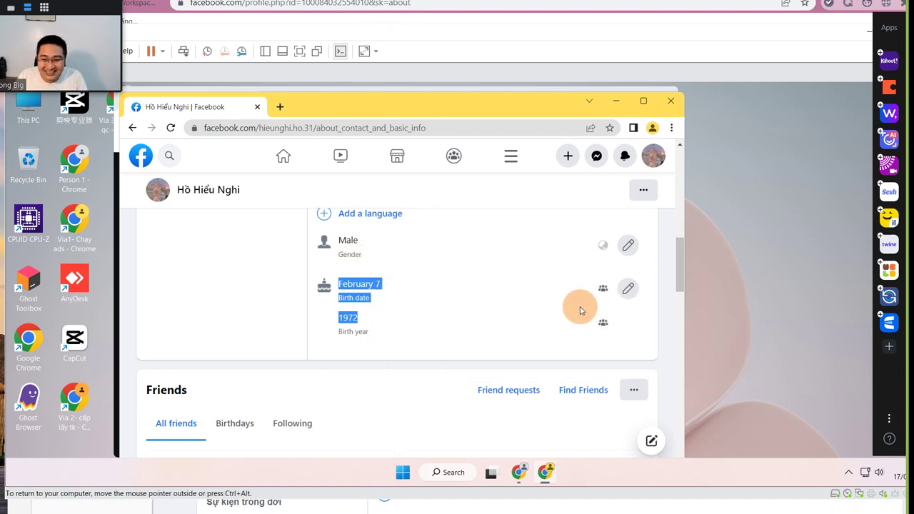
{"action": "right_click", "coordinate": [371, 284]}
{"action": "left_click", "coordinate": [387, 292]}
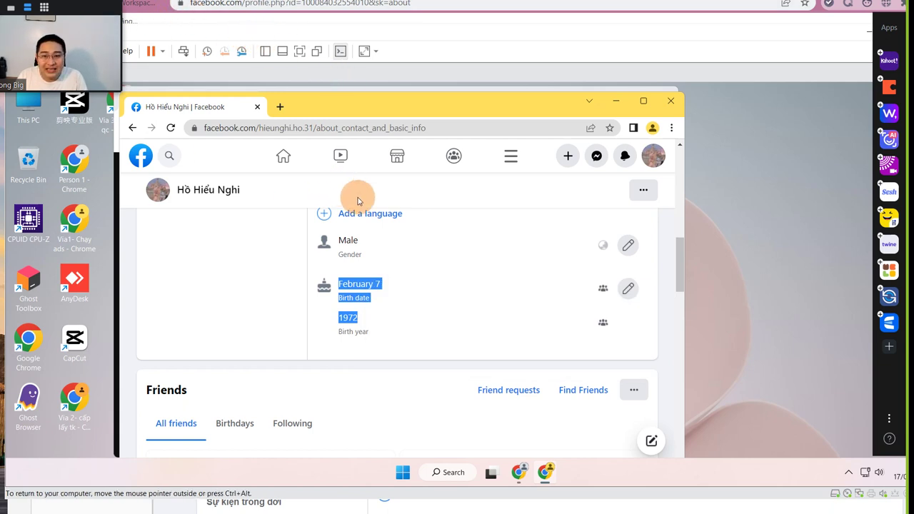
Switch to the via spreadsheet in Google Sheets, insert a column before Thẻ visa and title it "Ngày sinh" in H2
{"action": "key", "text": "alt+Tab"}
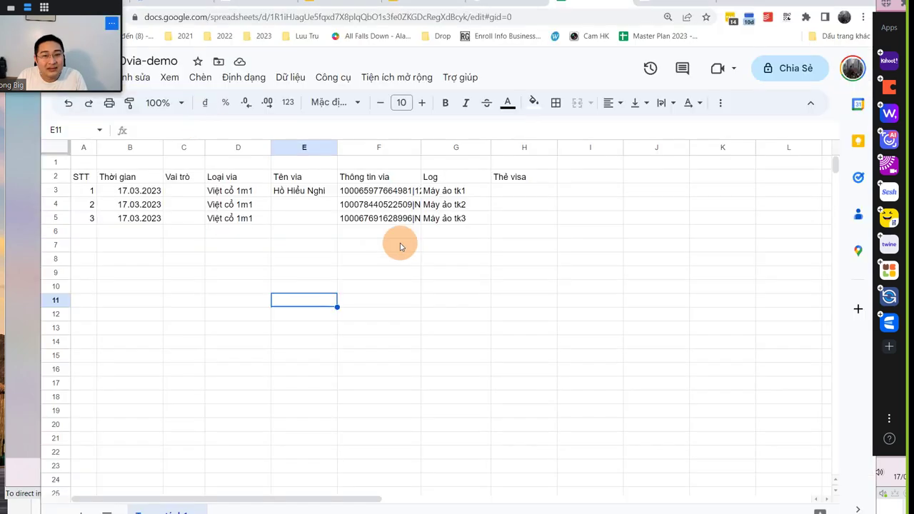
{"action": "right_click", "coordinate": [510, 147]}
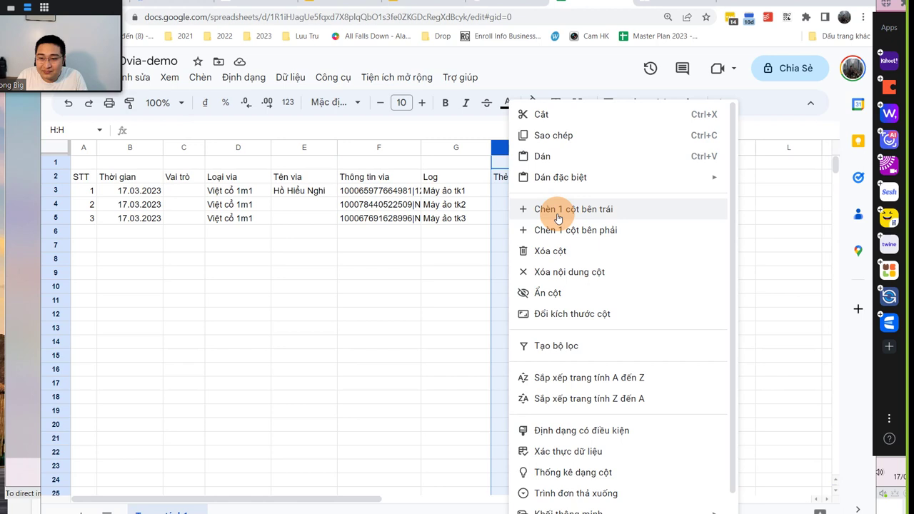
{"action": "left_click", "coordinate": [541, 209]}
{"action": "left_click", "coordinate": [511, 179]}
{"action": "type", "text": "Ngay"}
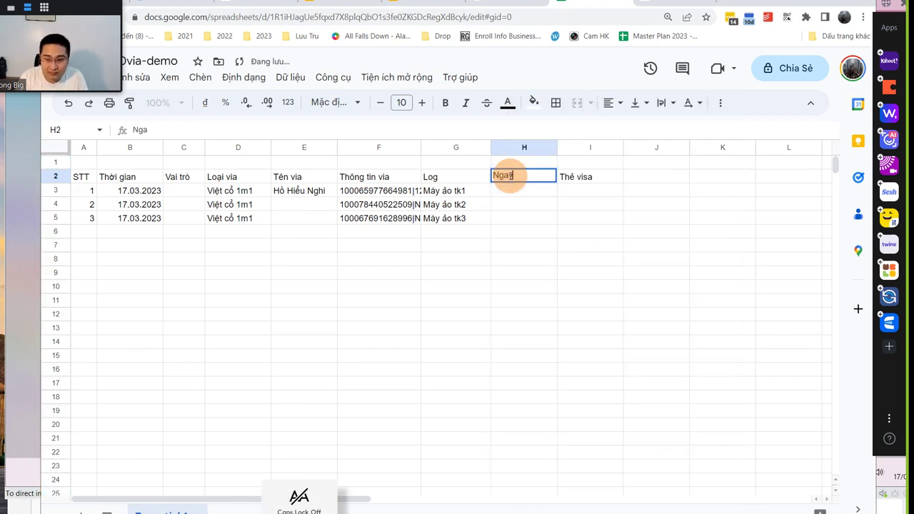
{"action": "type", "text": " sinh"}
{"action": "key", "text": "Return"}
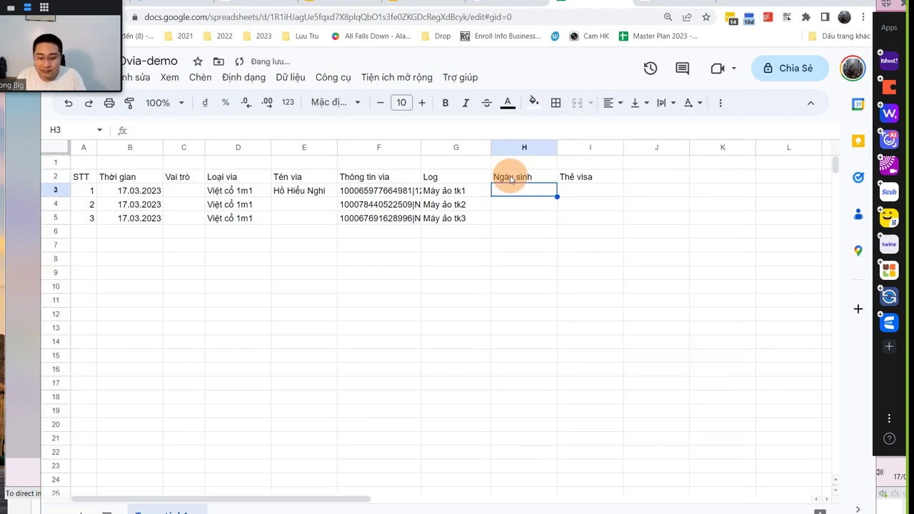
Paste the copied birth date details into cell H3 as the text of that single cell
{"action": "key", "text": "ctrl+v"}
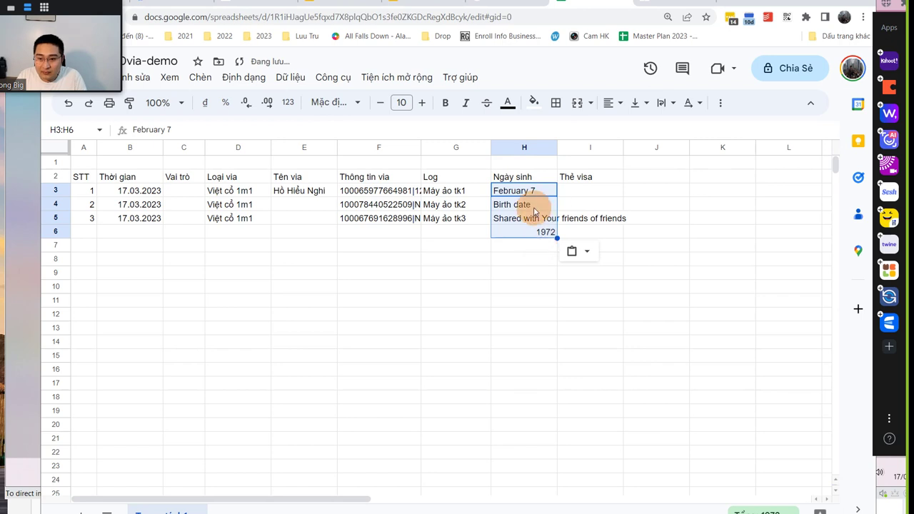
{"action": "key", "text": "ctrl+z"}
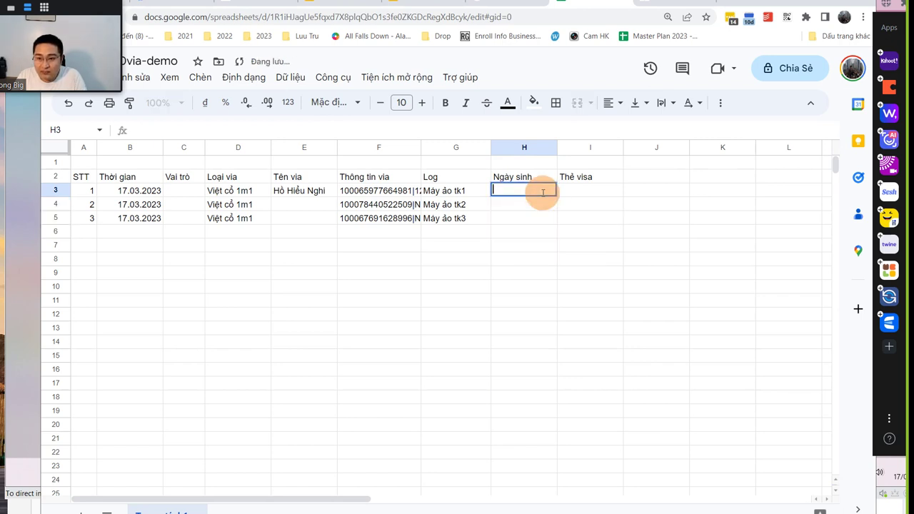
{"action": "key", "text": "ctrl+v"}
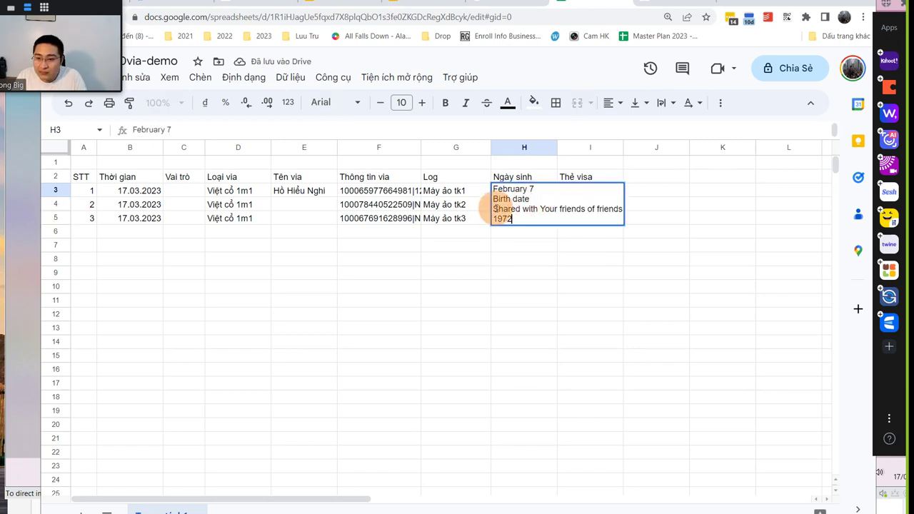
Delete the "Shared with Your friends of friends" and "Birth date" lines from H3, joining the remaining text on one line
{"action": "left_click_drag", "start_coordinate": [495, 209], "coordinate": [619, 209]}
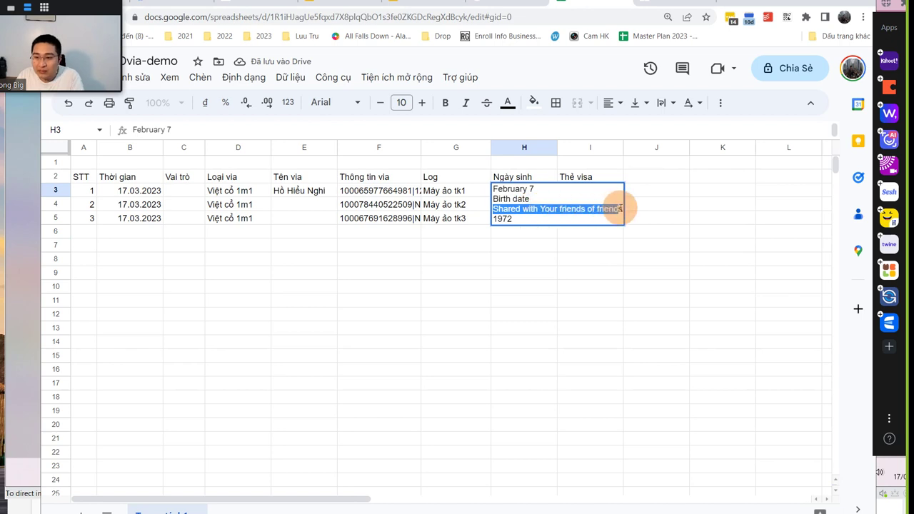
{"action": "key", "text": "BackSpace"}
{"action": "left_click_drag", "start_coordinate": [536, 202], "coordinate": [473, 202]}
{"action": "key", "text": "BackSpace"}
{"action": "key", "text": "BackSpace"}
{"action": "key", "text": "BackSpace"}
{"action": "key", "text": "BackSpace"}
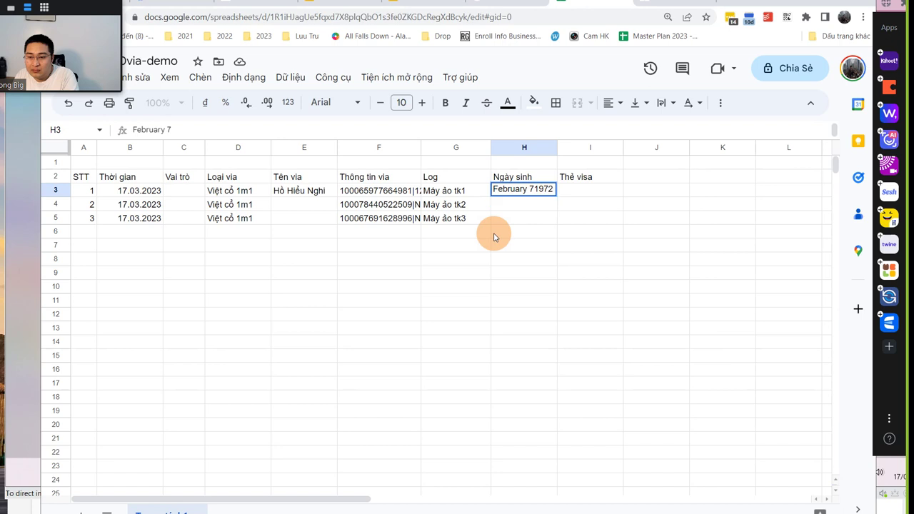
Separate the day and year in H3 with a space and widen the Ngày sinh column to fit the date
{"action": "left_click", "coordinate": [536, 257]}
{"action": "double_click", "coordinate": [537, 191]}
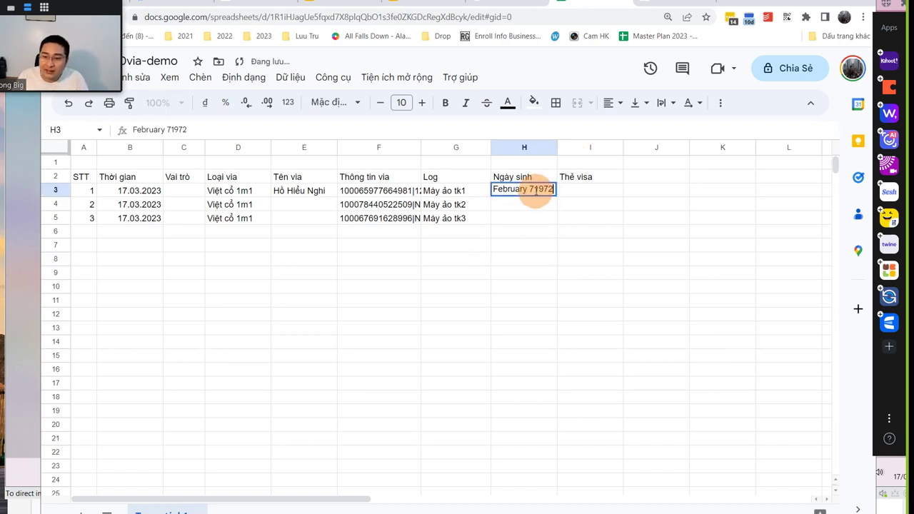
{"action": "left_click", "coordinate": [548, 299]}
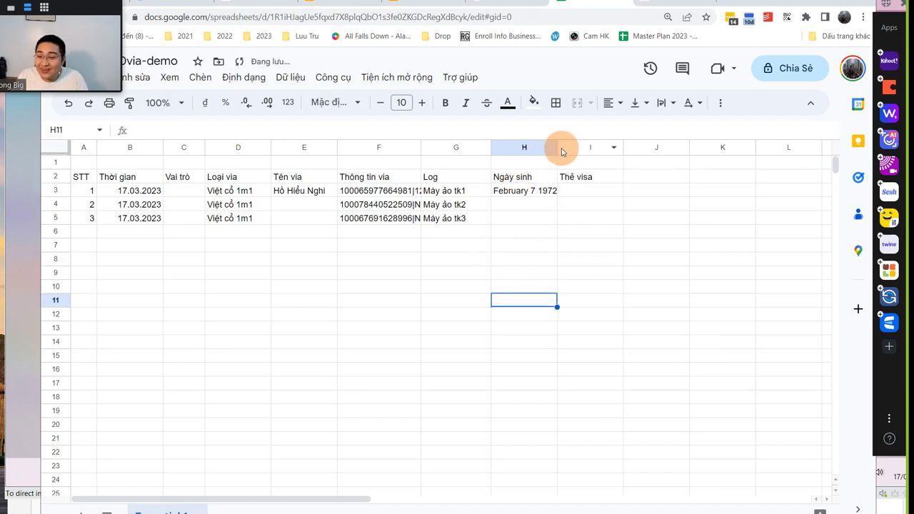
{"action": "left_click_drag", "start_coordinate": [557, 147], "coordinate": [577, 148]}
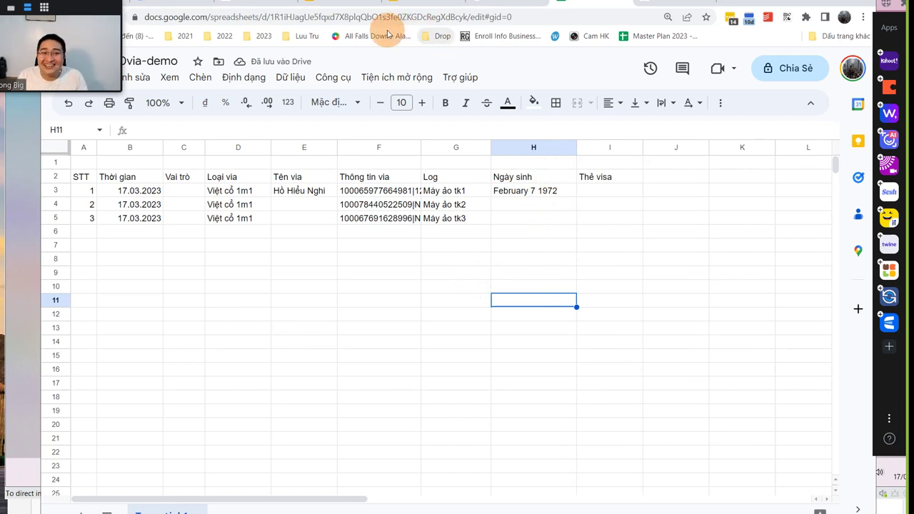
Enter "Chạy ads" as the Vai trò of the first via in cell C3
{"action": "left_click", "coordinate": [289, 192]}
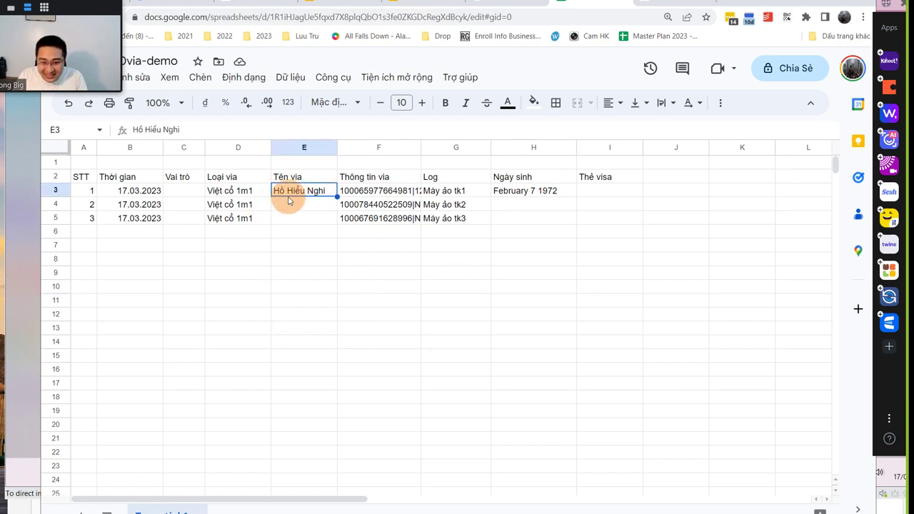
{"action": "double_click", "coordinate": [197, 190]}
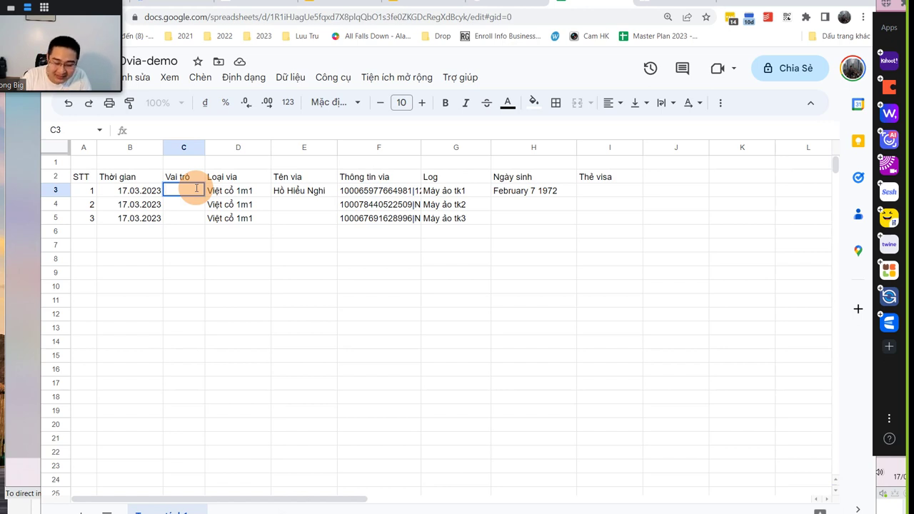
{"action": "type", "text": "C"}
{"action": "key", "text": "Caps_Lock"}
{"action": "type", "text": "hạy a"}
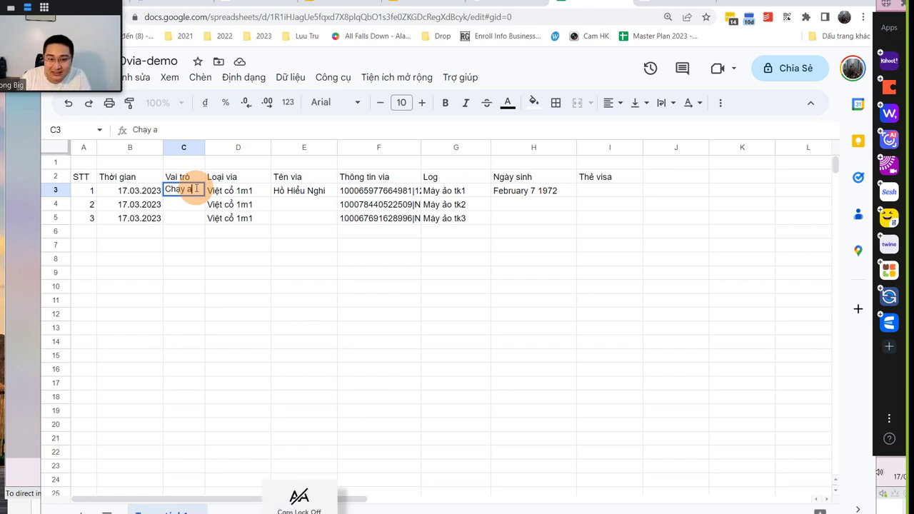
{"action": "type", "text": "s"}
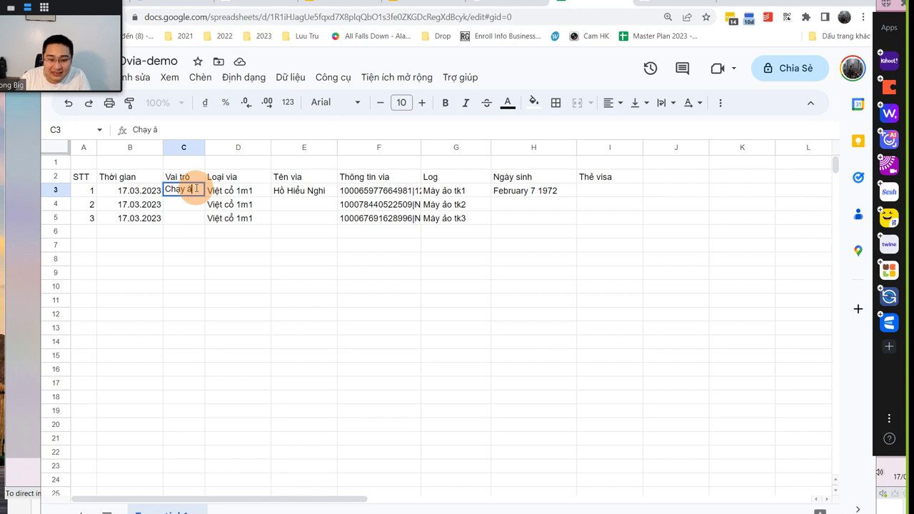
{"action": "key", "text": "Return"}
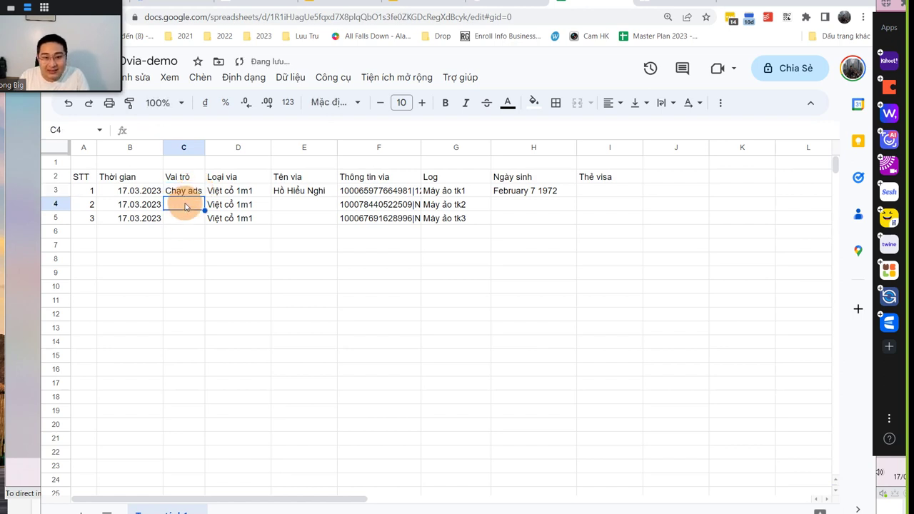
Fill in the Vai trò of the second and third vias with "Cấp tk" in C4 and "Cầm tk" in C5
{"action": "key", "text": "Caps_Lock"}
{"action": "type", "text": "Cấp"}
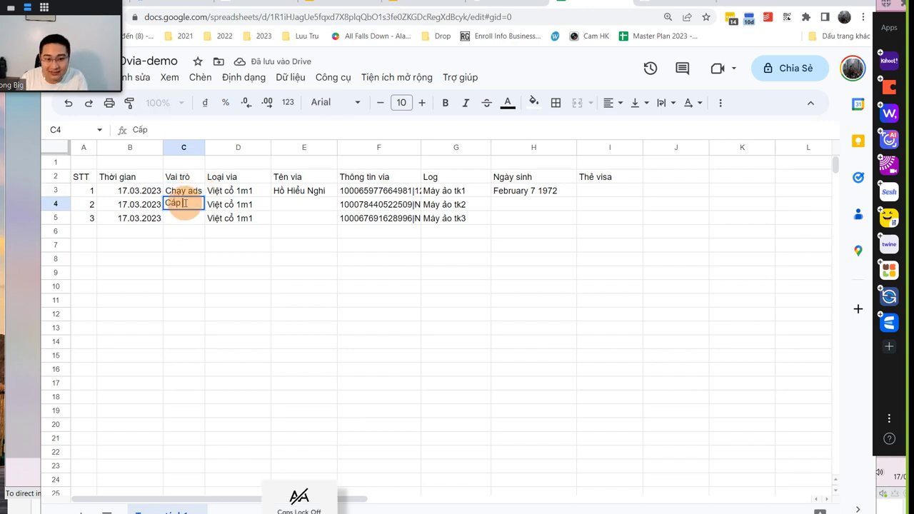
{"action": "type", "text": " tk"}
{"action": "key", "text": "Return"}
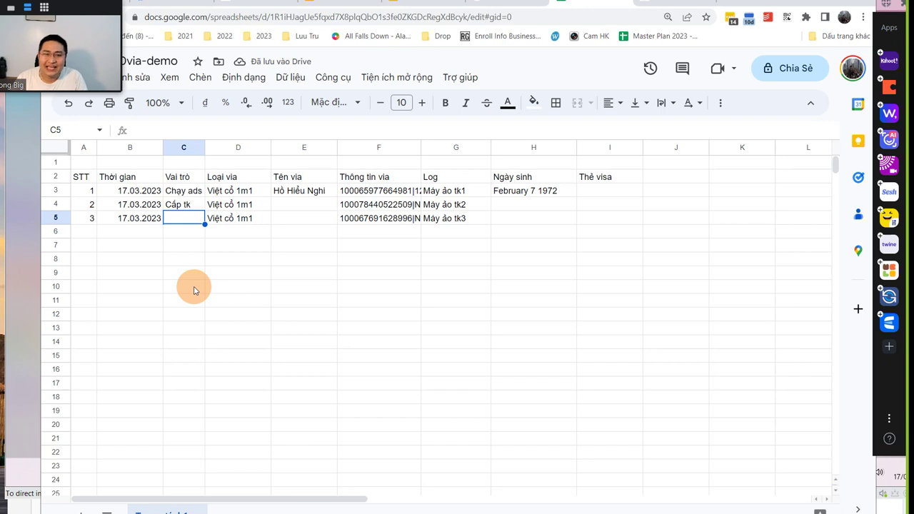
{"action": "key", "text": "Caps_Lock"}
{"action": "type", "text": "Q"}
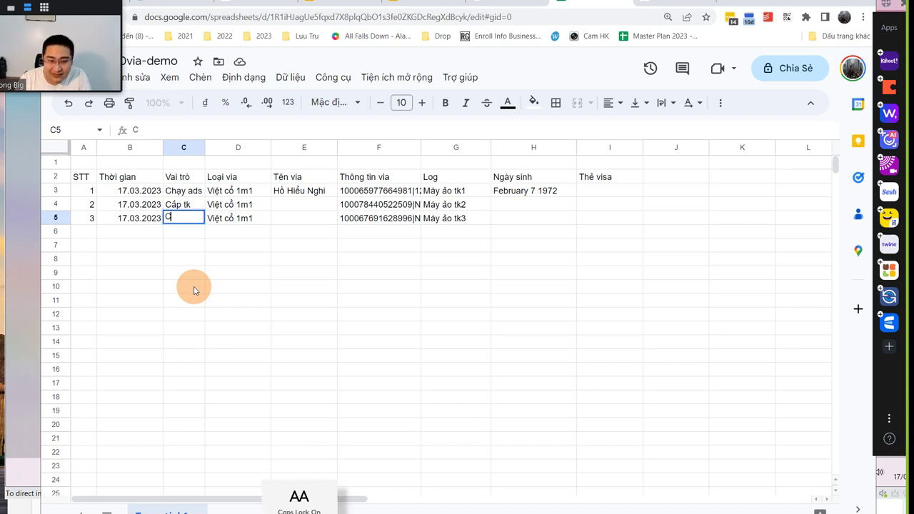
{"action": "key", "text": "Return"}
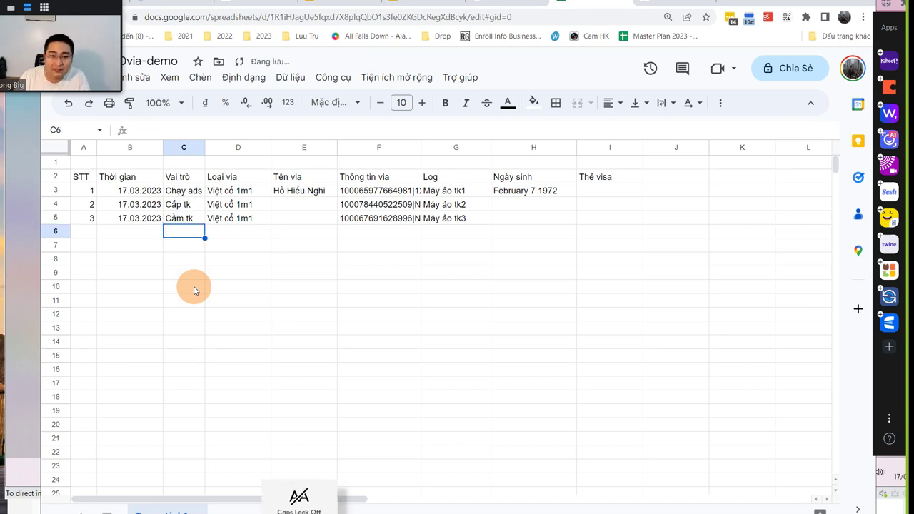
Slightly narrow the Thông tin via column in the sheet
{"action": "left_click", "coordinate": [195, 291]}
{"action": "left_click_drag", "start_coordinate": [227, 233], "coordinate": [231, 252]}
{"action": "left_click", "coordinate": [231, 246]}
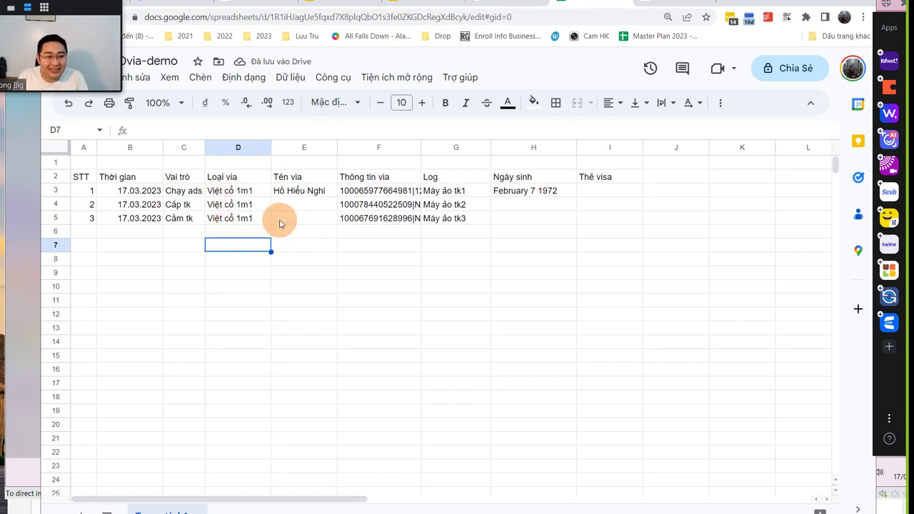
{"action": "left_click", "coordinate": [494, 271]}
{"action": "left_click_drag", "start_coordinate": [419, 146], "coordinate": [414, 146]}
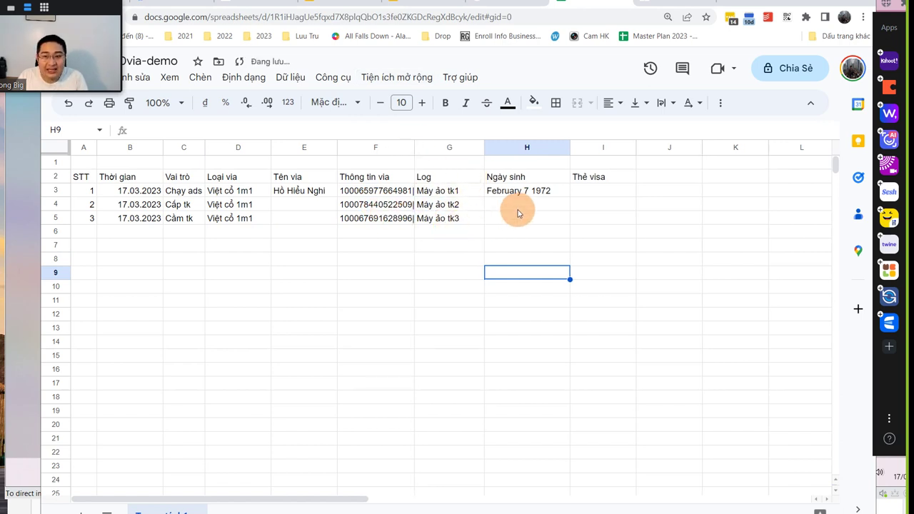
{"action": "left_click", "coordinate": [517, 207]}
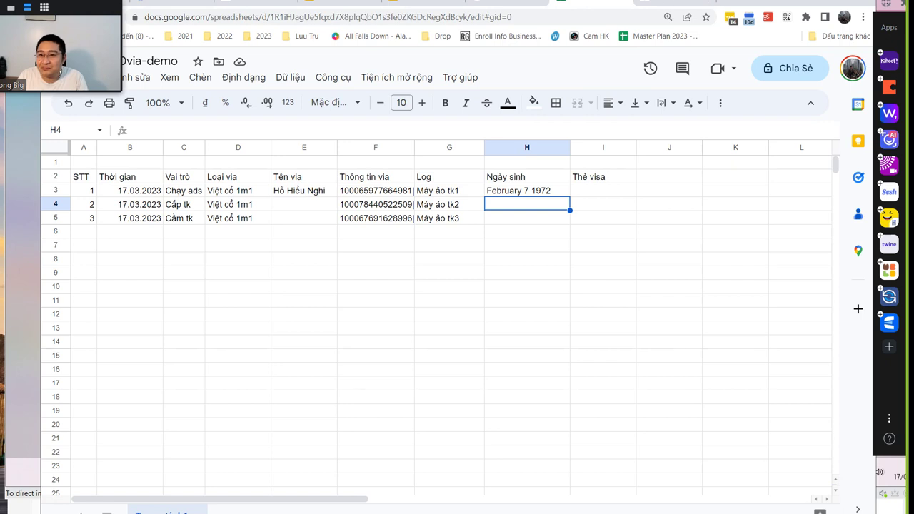
Switch back to the virtual machine's browser window showing the via's Facebook basic info
{"action": "key", "text": "alt+Tab"}
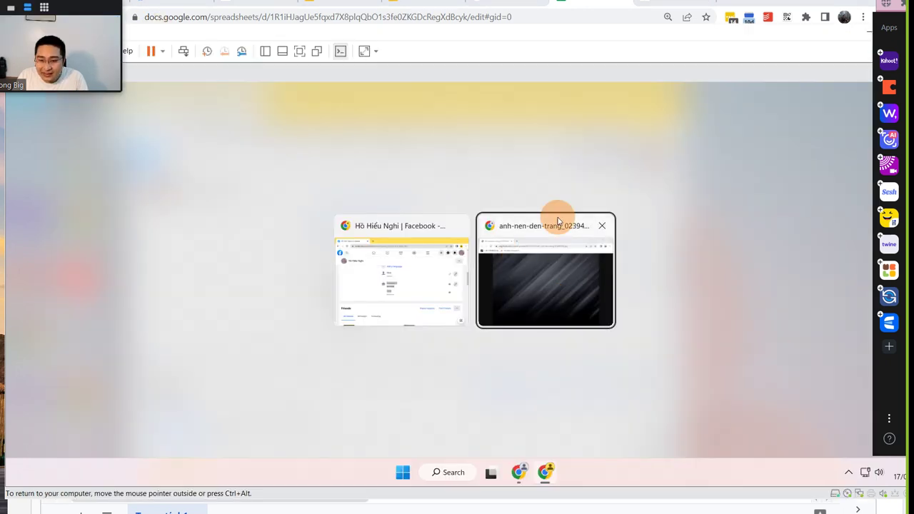
{"action": "left_click", "coordinate": [437, 278]}
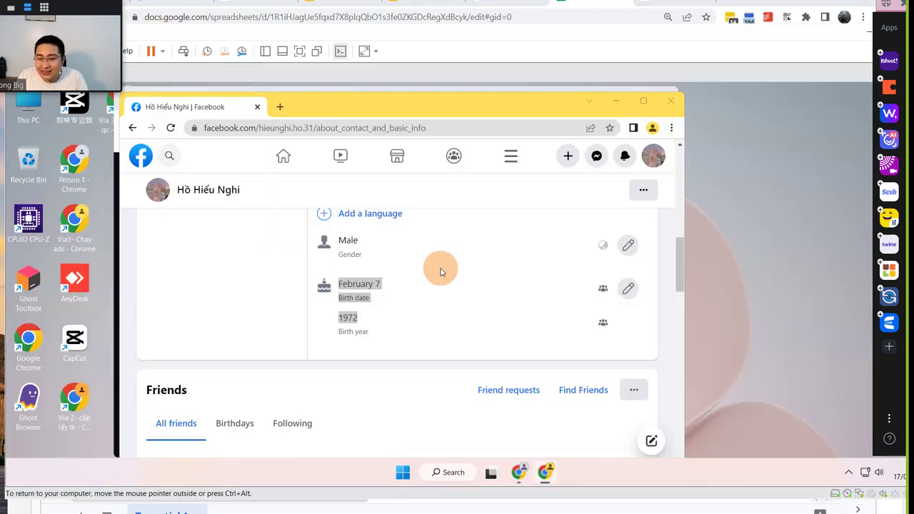
Close the first via's browser window and open the "Via 2- cấp lấy tk" Chrome profile
{"action": "left_click", "coordinate": [675, 105]}
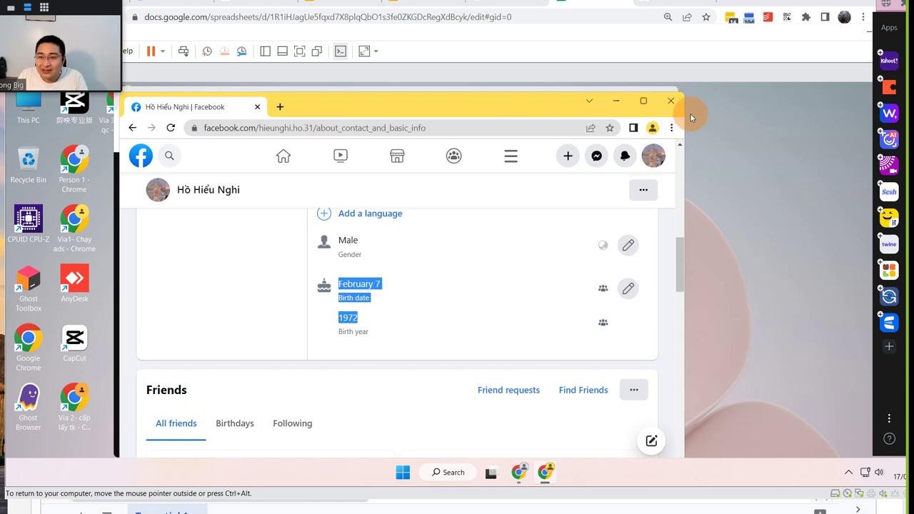
{"action": "left_click", "coordinate": [672, 102]}
{"action": "left_click", "coordinate": [646, 123]}
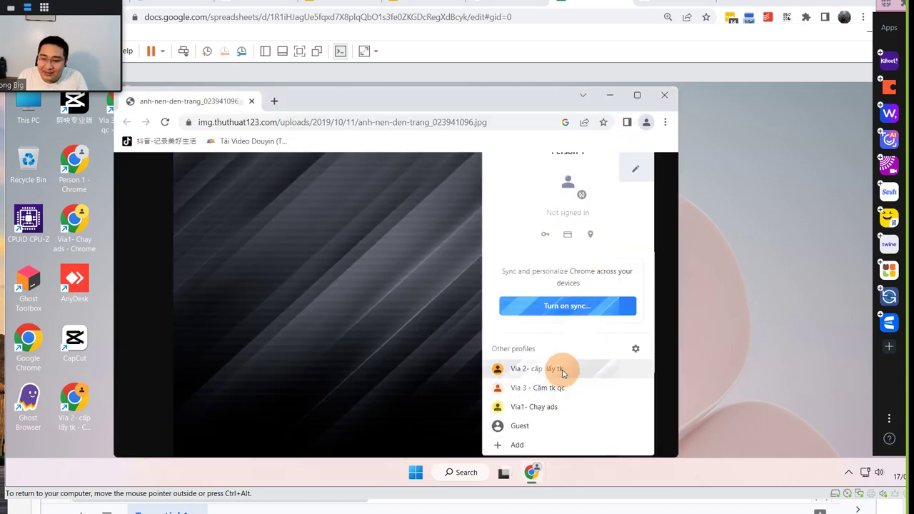
{"action": "left_click", "coordinate": [563, 371]}
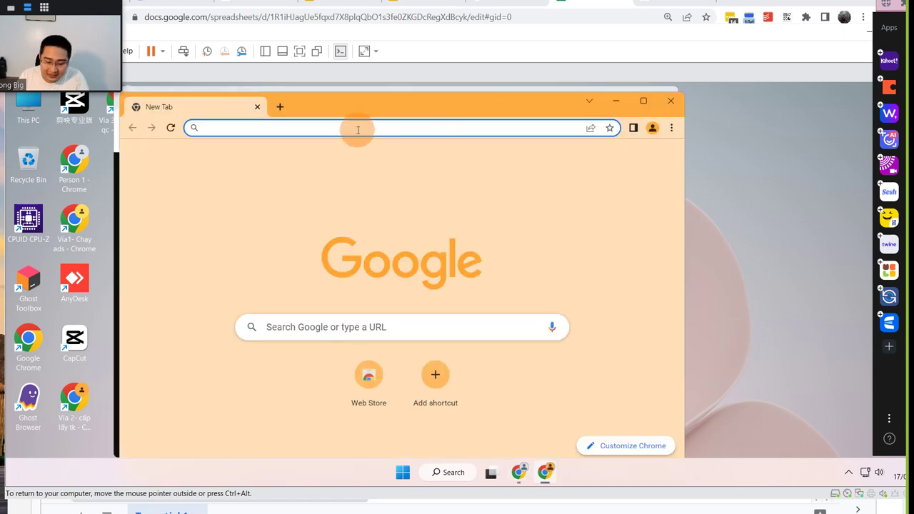
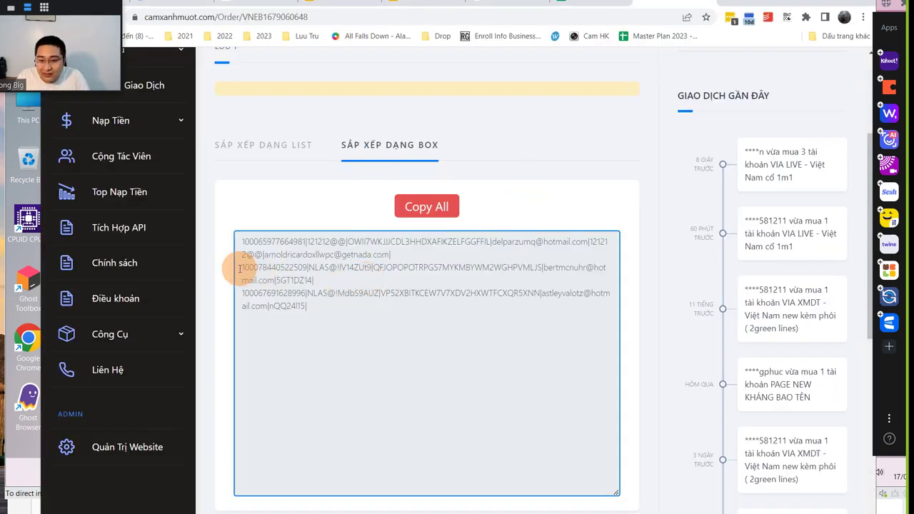
Switch to the camxanhmuot.com order page and copy the second via's full account line from the box list
{"action": "left_click_drag", "start_coordinate": [240, 269], "coordinate": [314, 279]}
{"action": "right_click", "coordinate": [299, 273]}
{"action": "left_click", "coordinate": [308, 282]}
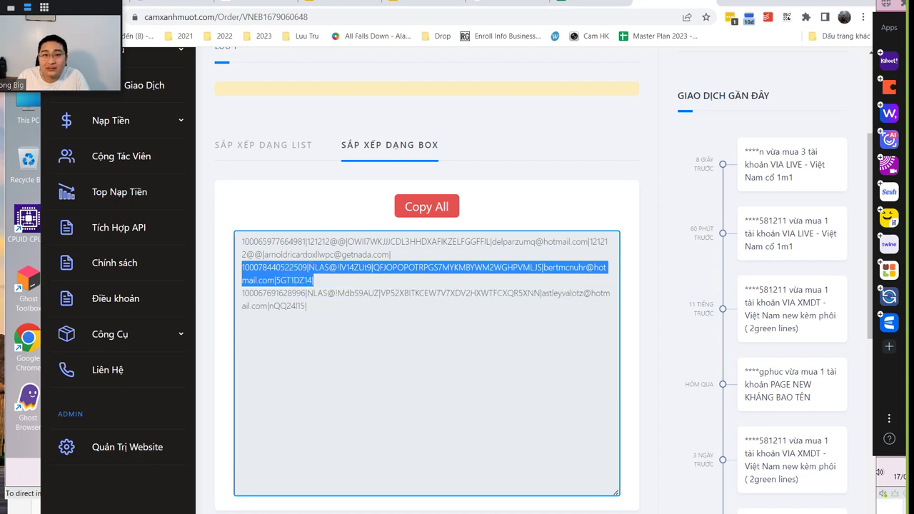
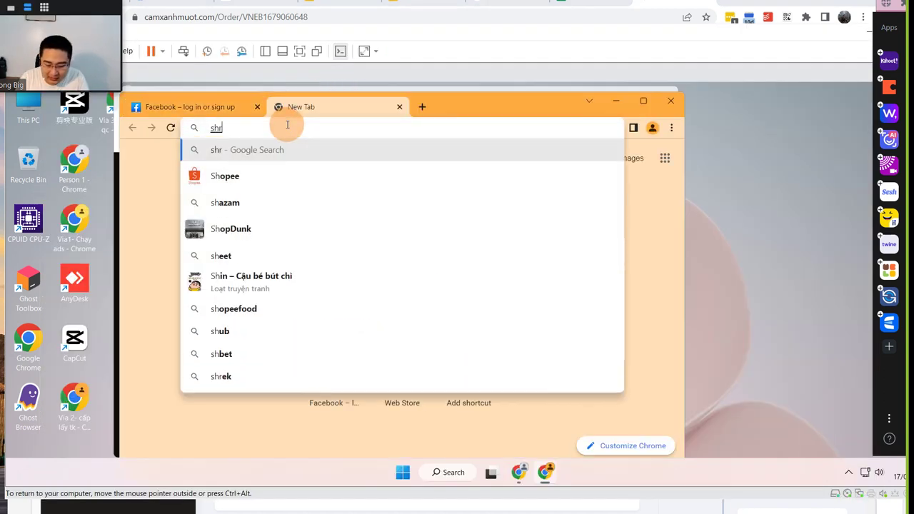
Paste the second via's account credentials into a new shrib.com note in the virtual machine and bookmark the page
{"action": "type", "text": "ib.com"}
{"action": "key", "text": "Return"}
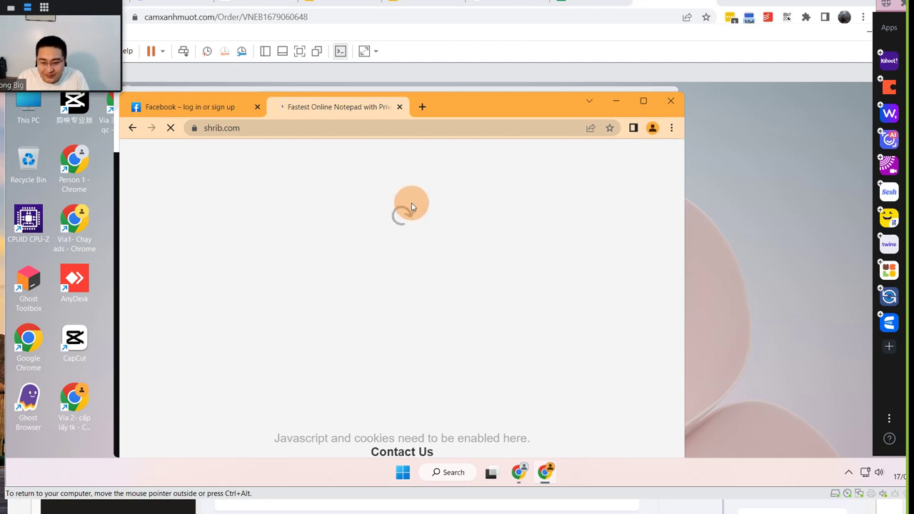
{"action": "double_click", "coordinate": [471, 113]}
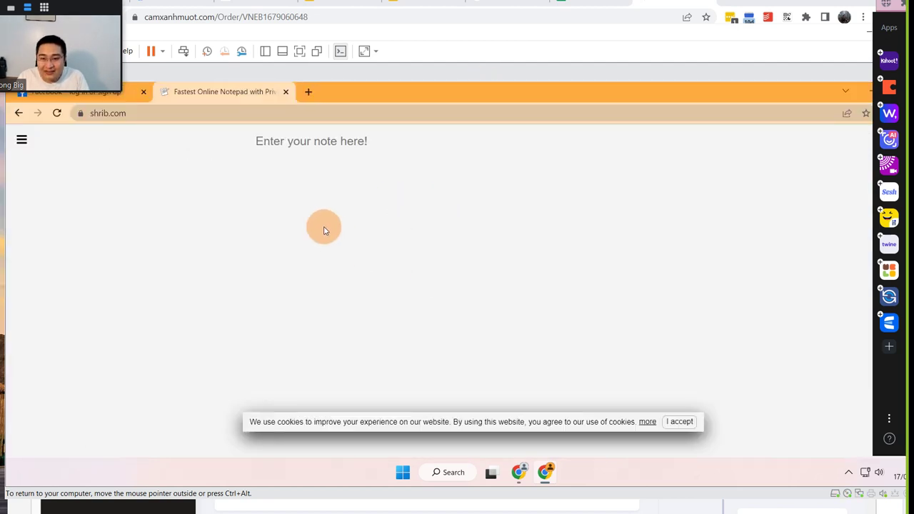
{"action": "double_click", "coordinate": [806, 92]}
{"action": "left_click_drag", "start_coordinate": [821, 87], "coordinate": [609, 89]}
{"action": "left_click", "coordinate": [598, 160]}
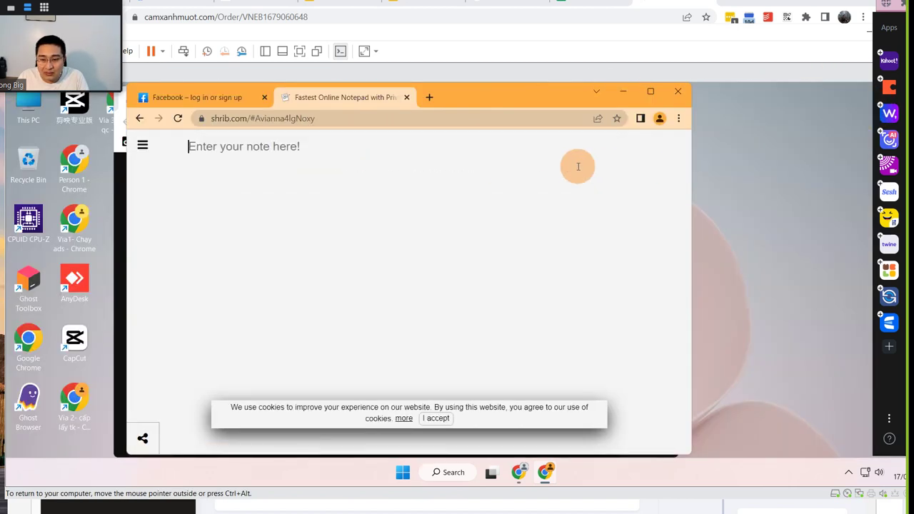
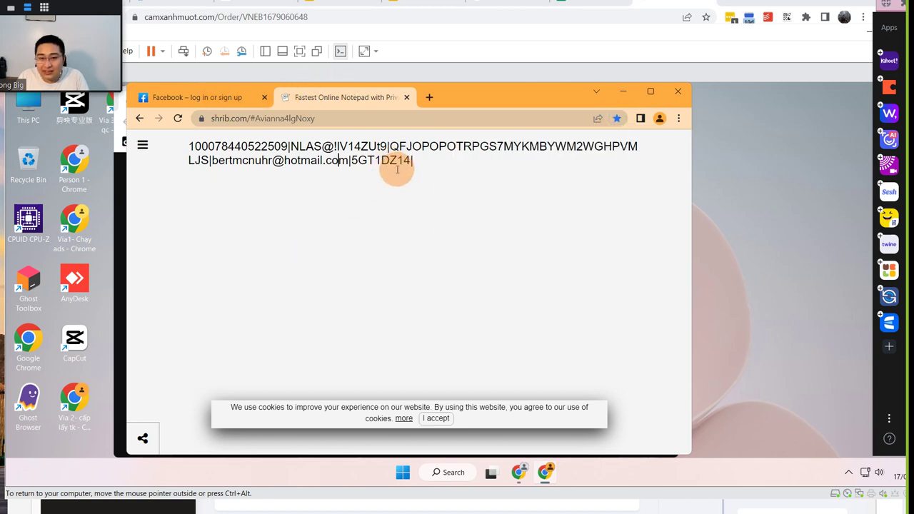
{"action": "left_click", "coordinate": [617, 118]}
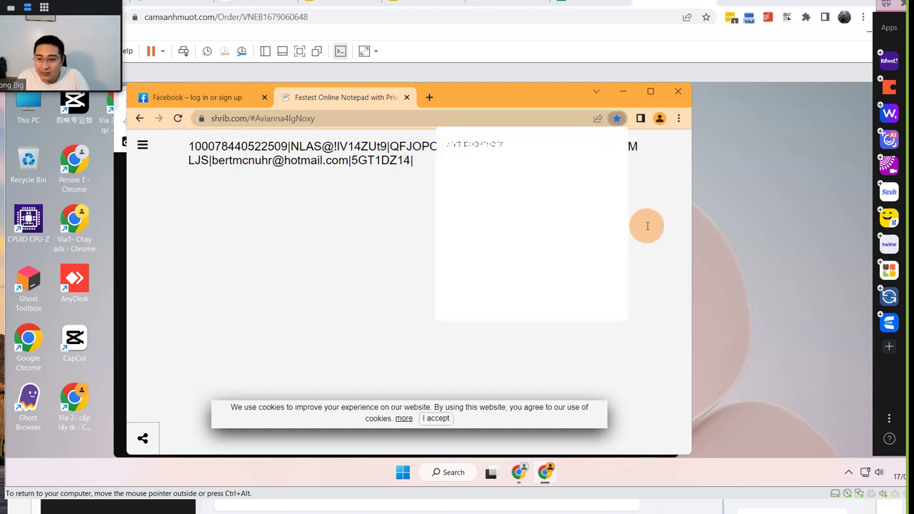
Fill in the m.facebook.com login form with the via's account ID and password from the note
{"action": "left_click", "coordinate": [208, 97]}
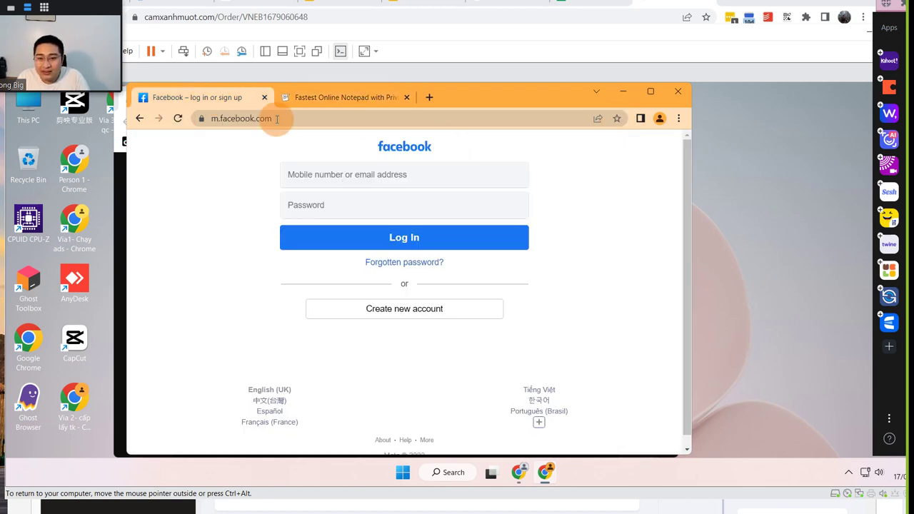
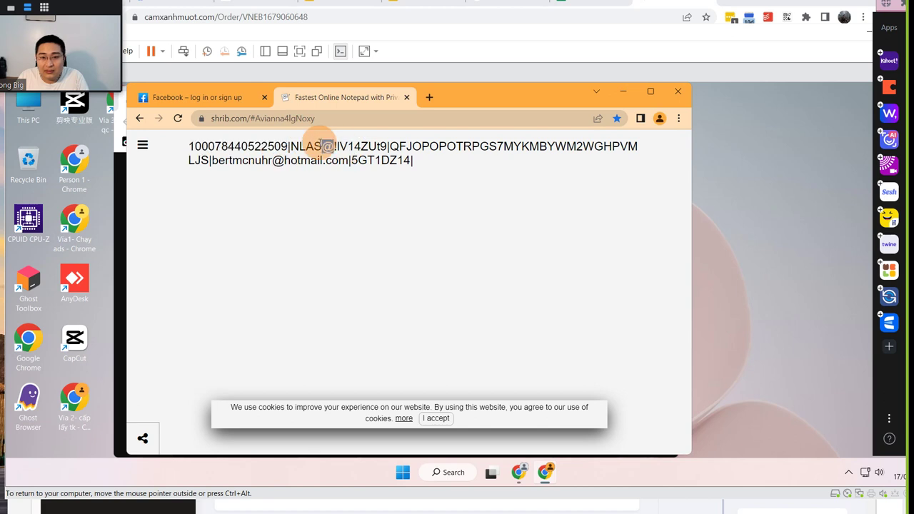
{"action": "left_click_drag", "start_coordinate": [292, 147], "coordinate": [335, 147]}
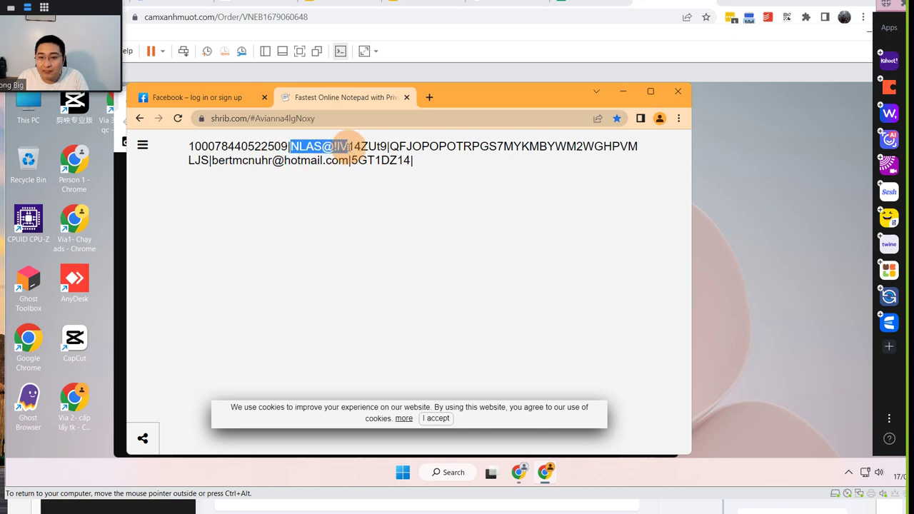
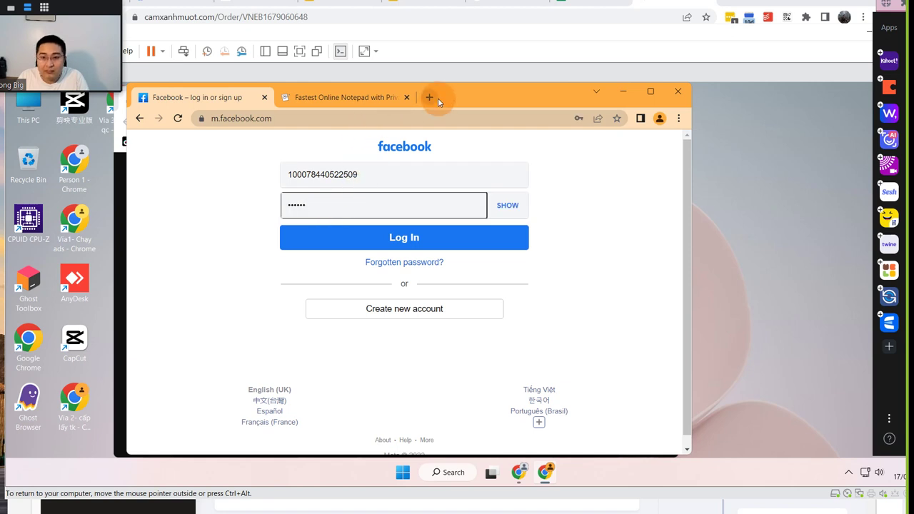
Open 2fa.live in a new tab and generate a login code from the via's 2FA secret
{"action": "left_click", "coordinate": [429, 99]}
{"action": "type", "text": "2"}
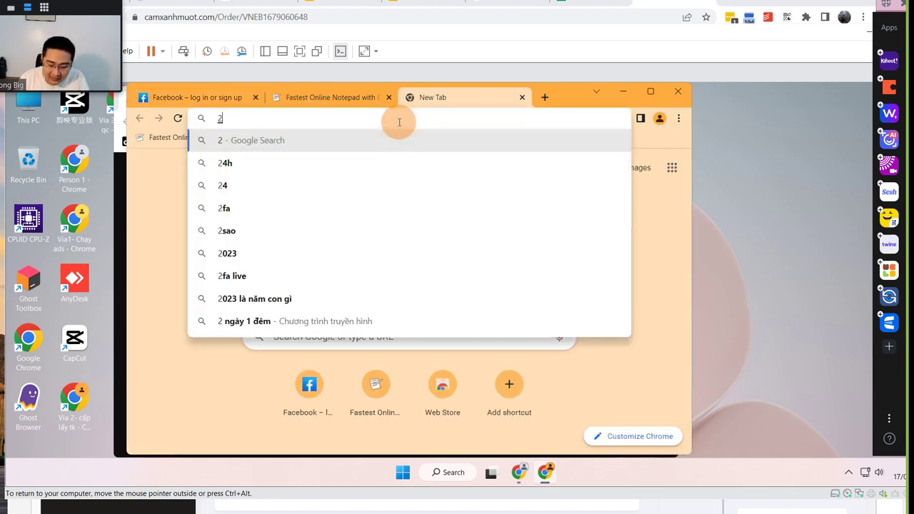
{"action": "type", "text": "fa,kl"}
{"action": "key", "text": "BackSpace"}
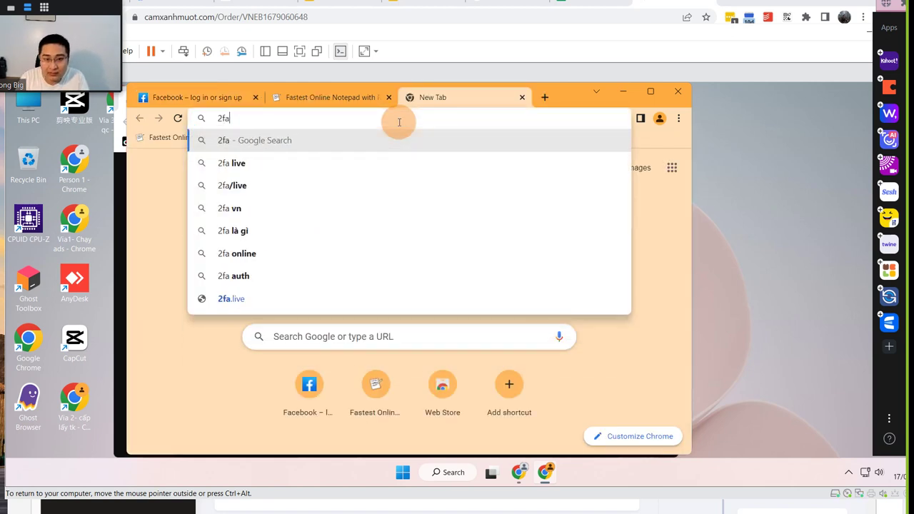
{"action": "type", "text": ".live"}
{"action": "key", "text": "Return"}
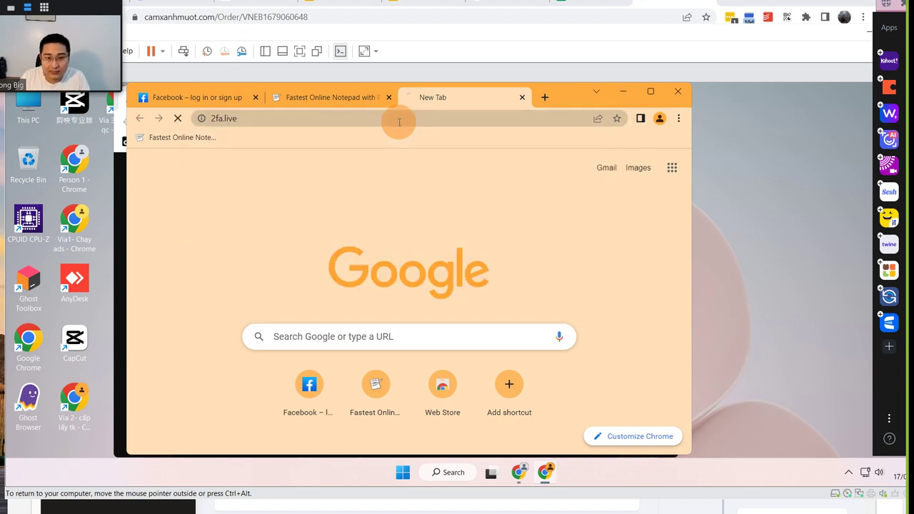
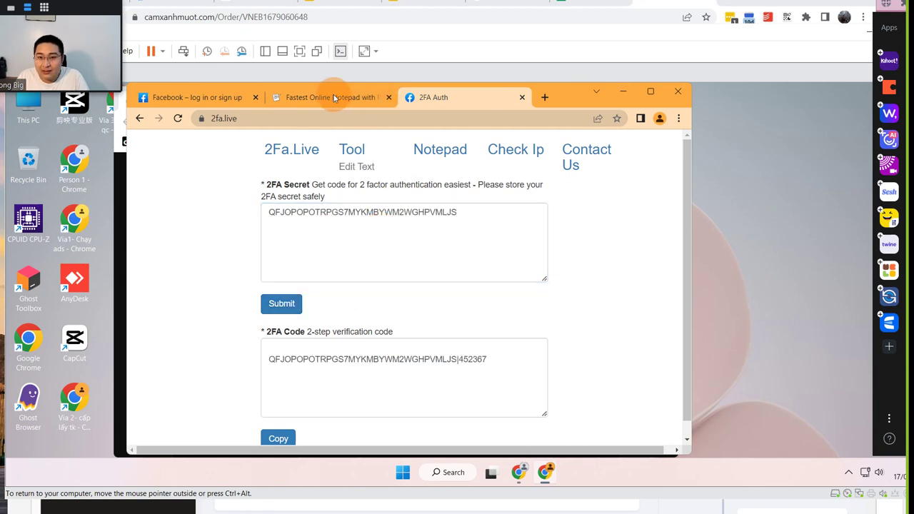
Log the via in with its full password and the 2FA verification code from 2fa.live, keeping the browser saved
{"action": "left_click", "coordinate": [318, 97]}
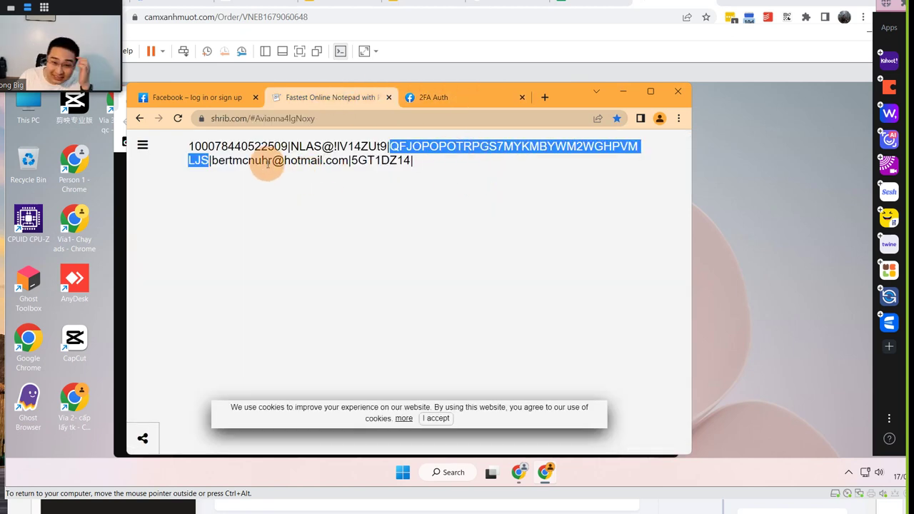
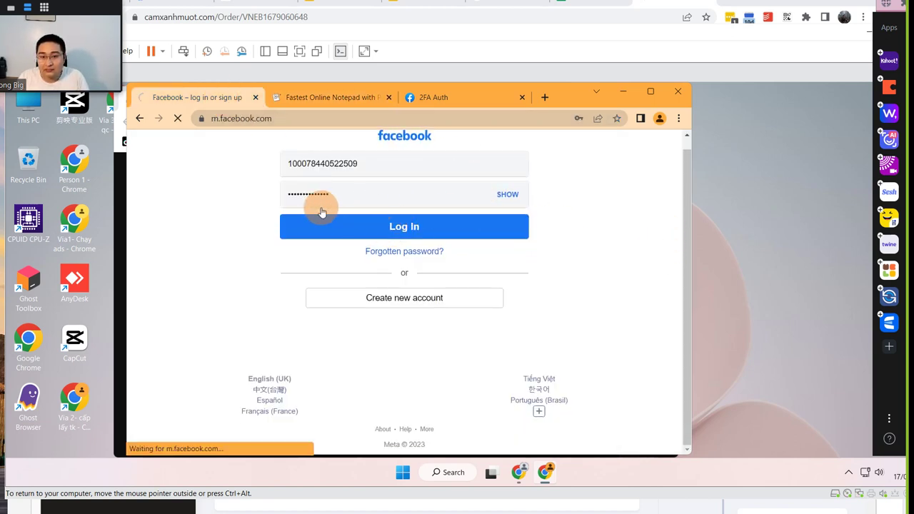
{"action": "left_click", "coordinate": [445, 106]}
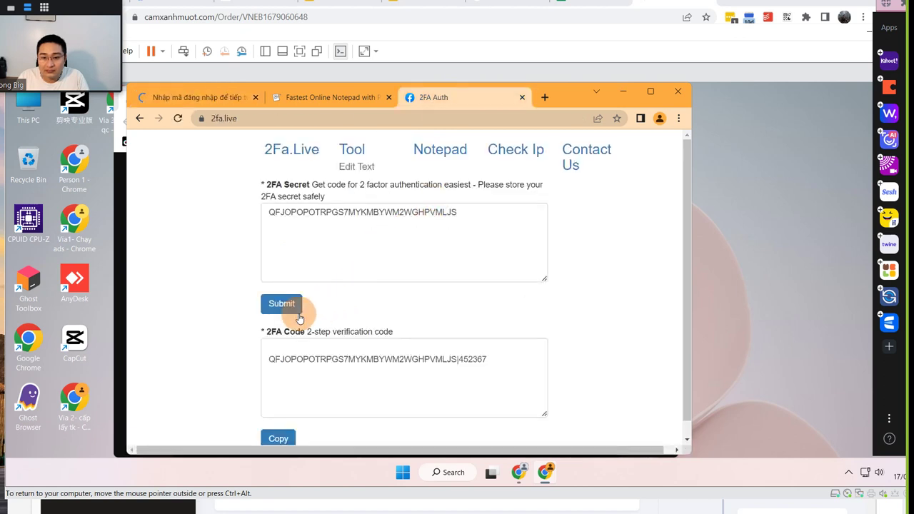
{"action": "double_click", "coordinate": [473, 358]}
{"action": "key", "text": "ctrl+c"}
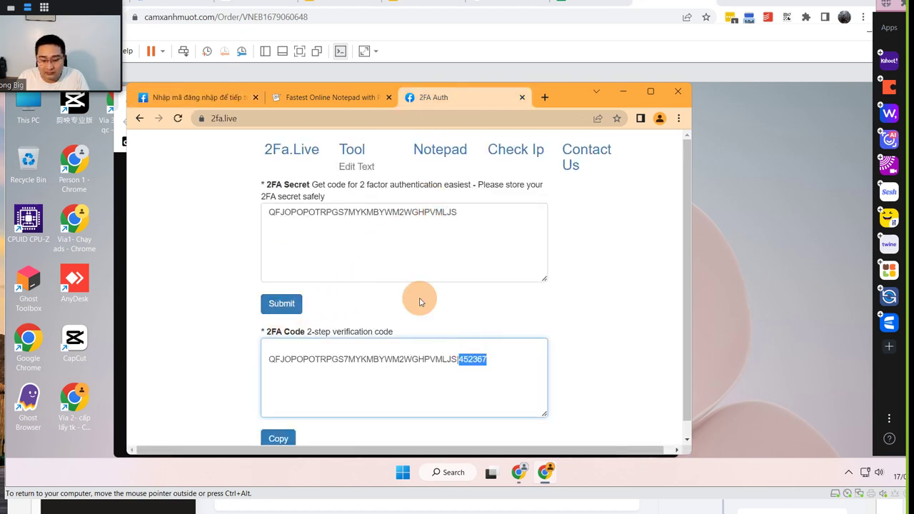
{"action": "left_click", "coordinate": [207, 97]}
{"action": "left_click", "coordinate": [197, 218]}
{"action": "key", "text": "ctrl+v"}
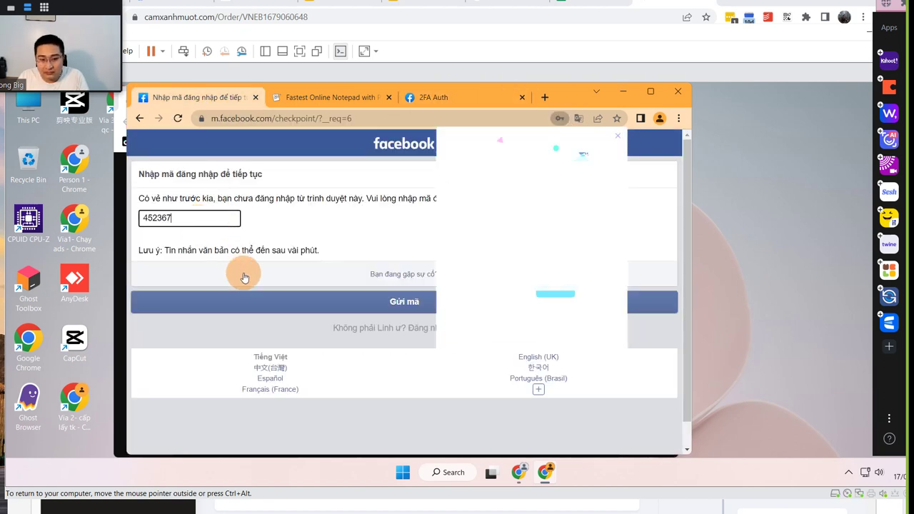
{"action": "left_click", "coordinate": [328, 303]}
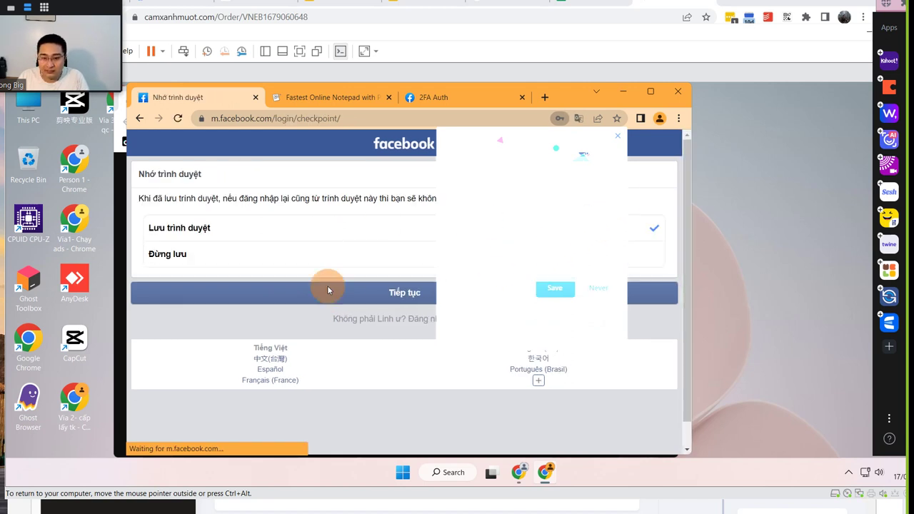
{"action": "left_click", "coordinate": [328, 303]}
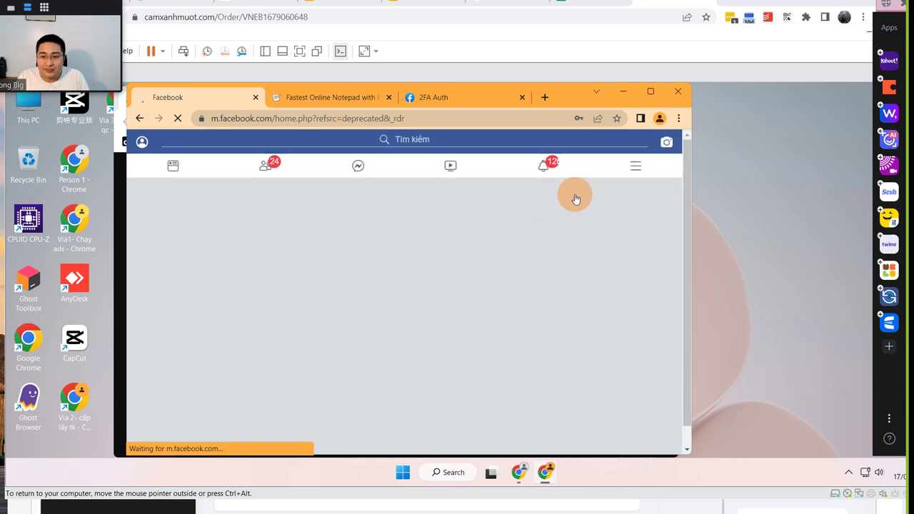
Load the desktop version of Facebook at fb.com and dismiss the pop-up over the page
{"action": "left_click", "coordinate": [535, 171]}
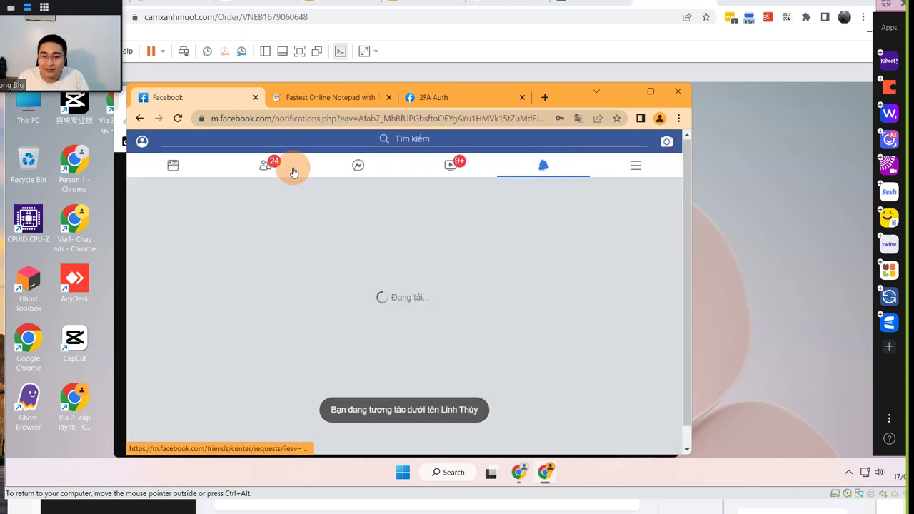
{"action": "left_click", "coordinate": [261, 118]}
{"action": "type", "text": "fb.com"}
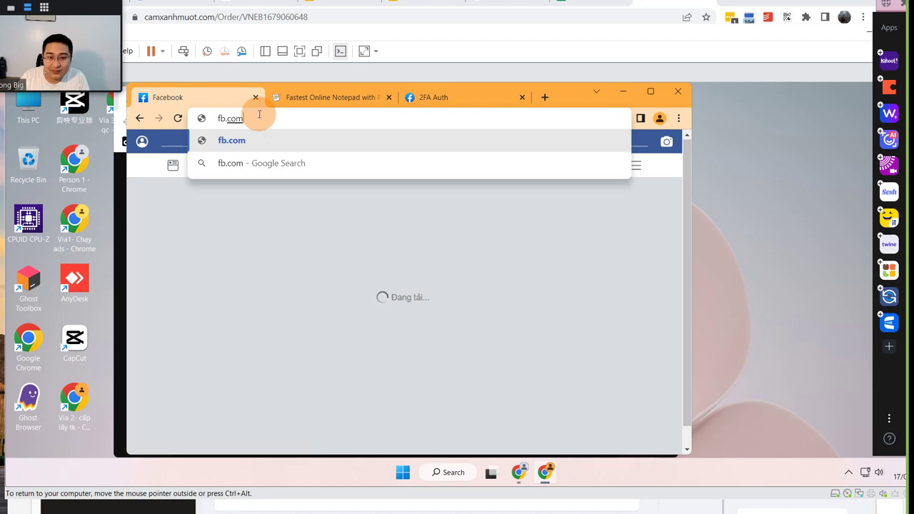
{"action": "key", "text": "Return"}
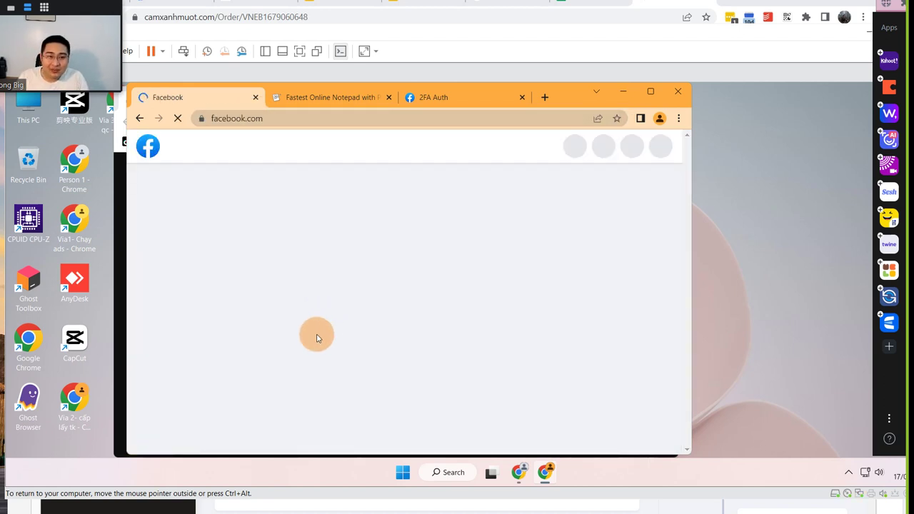
{"action": "left_click", "coordinate": [340, 333]}
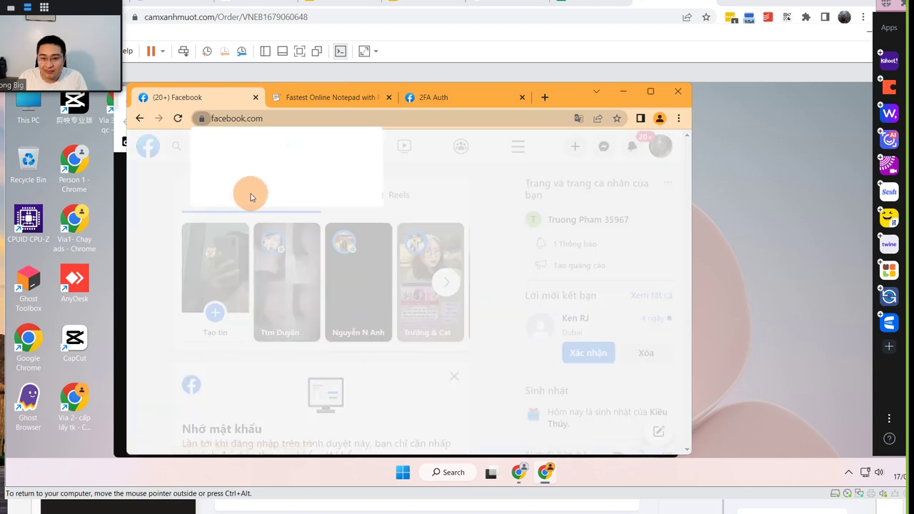
{"action": "left_click", "coordinate": [352, 201]}
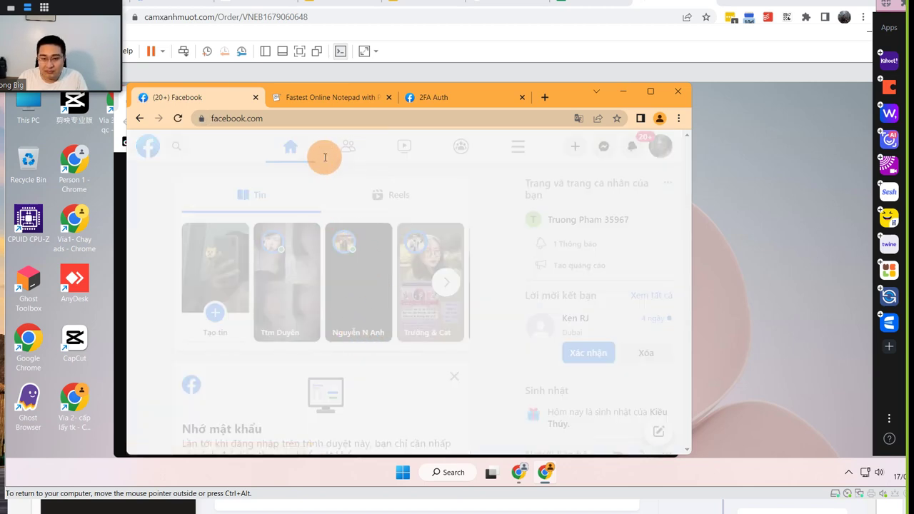
Open the second via's own Facebook profile page and copy its display name without the nickname
{"action": "left_click", "coordinate": [660, 145]}
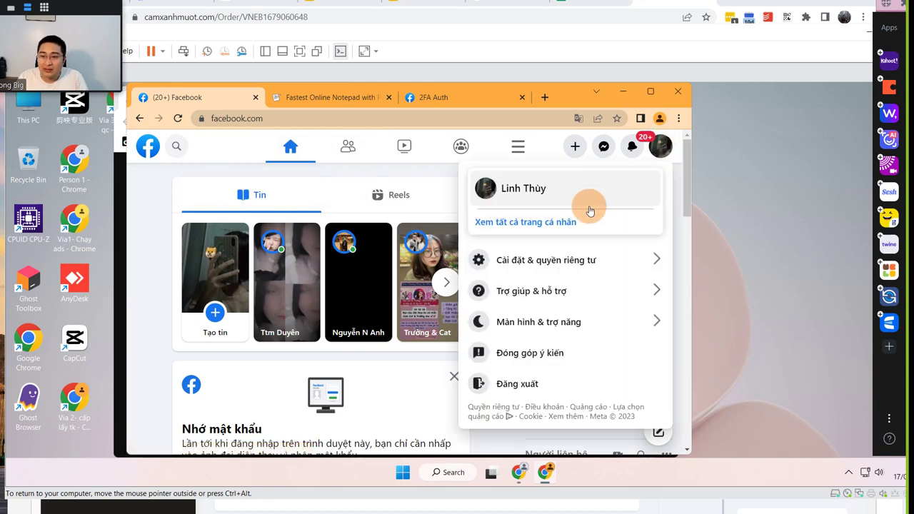
{"action": "left_click", "coordinate": [505, 188]}
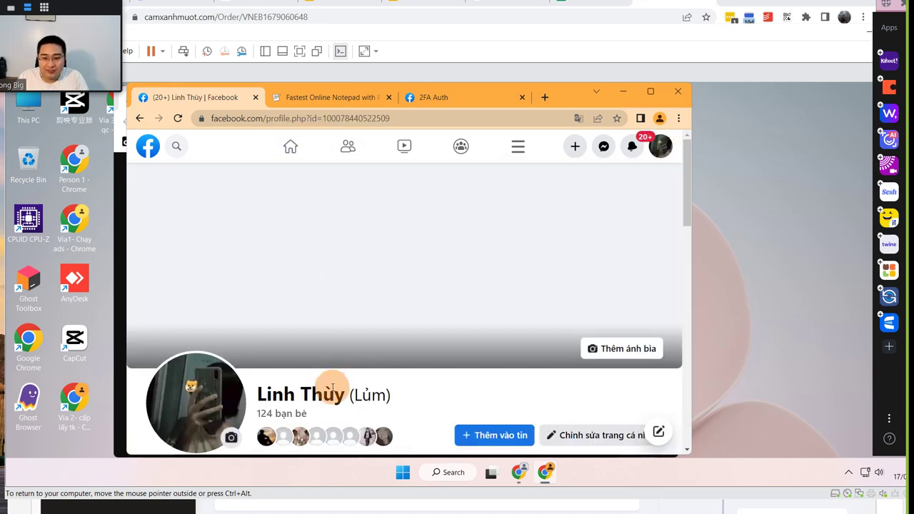
{"action": "left_click_drag", "start_coordinate": [259, 272], "coordinate": [348, 274]}
{"action": "right_click", "coordinate": [307, 271]}
{"action": "left_click", "coordinate": [325, 280]}
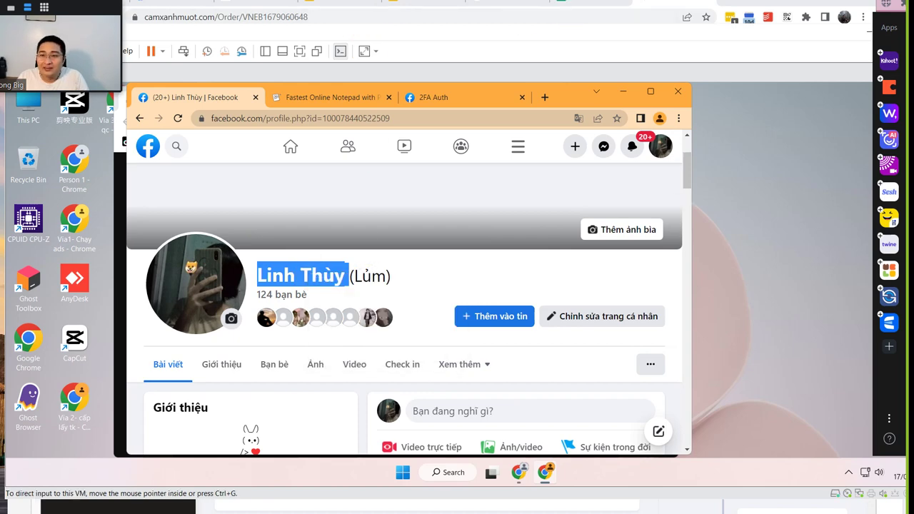
Enter the copied display name in the Tên via column of the second via's row (E4) in the tracking sheet
{"action": "key", "text": "alt+Tab"}
{"action": "left_click", "coordinate": [295, 193]}
{"action": "double_click", "coordinate": [288, 204]}
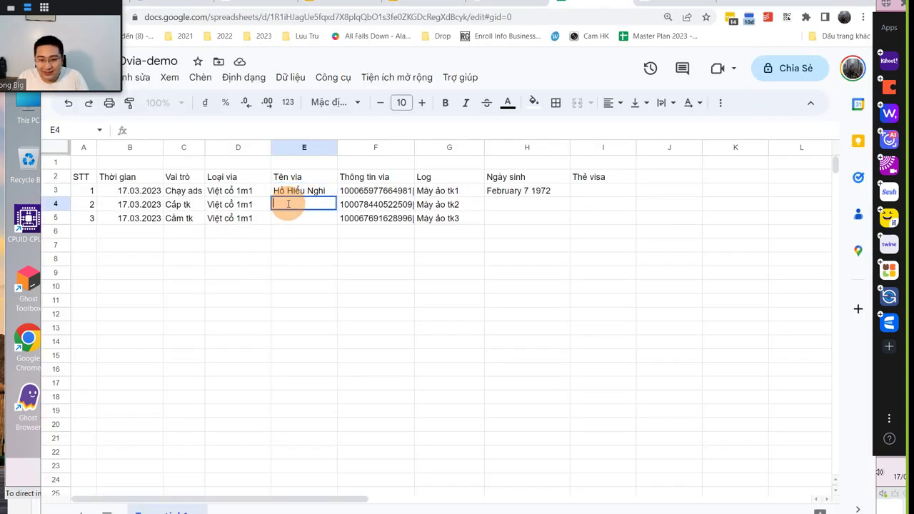
{"action": "left_click", "coordinate": [282, 315]}
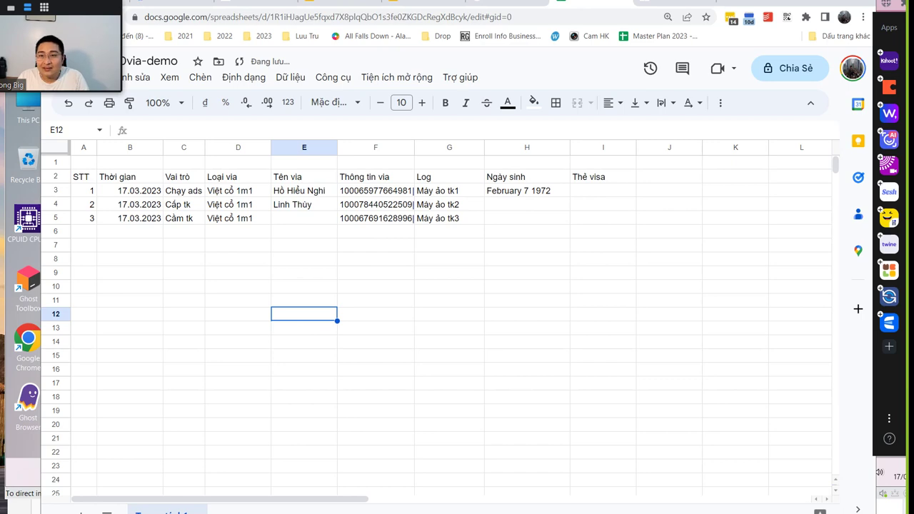
Return to the second via's Facebook profile and copy the date and year of birth from its contact and basic info
{"action": "key", "text": "alt+Tab"}
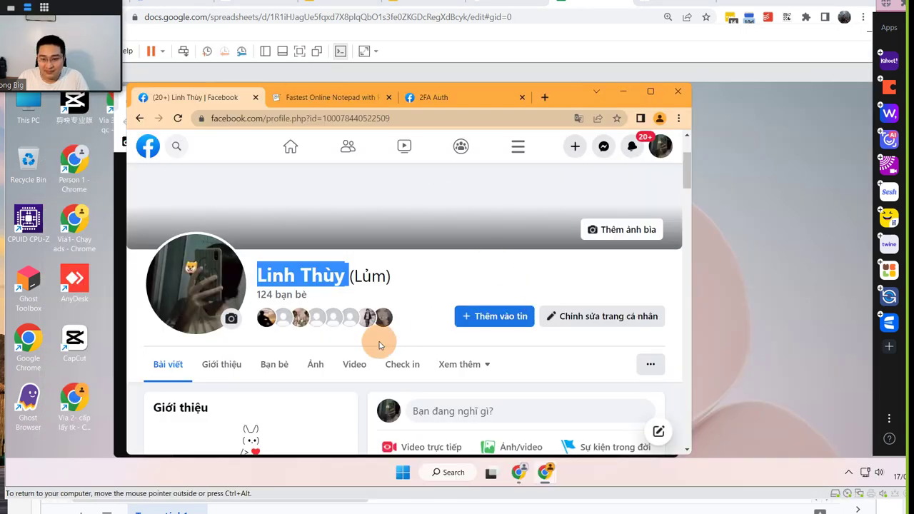
{"action": "left_click", "coordinate": [232, 373]}
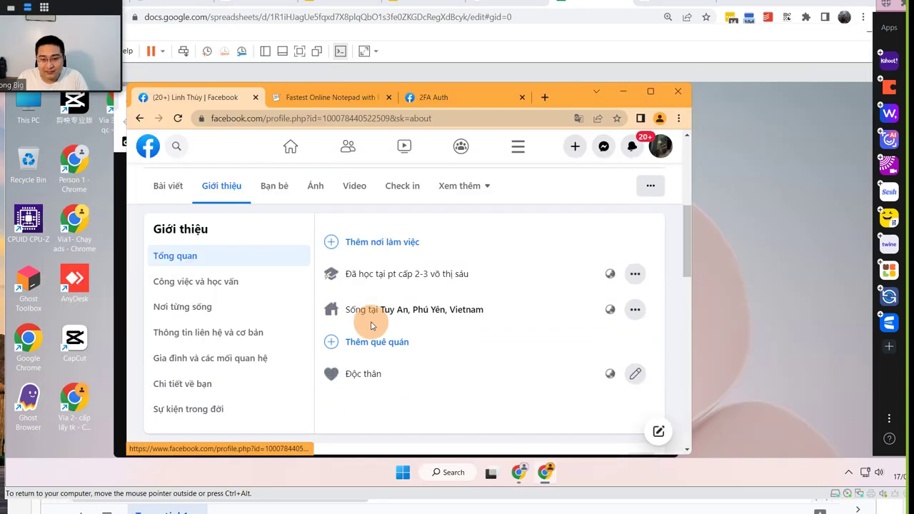
{"action": "left_click", "coordinate": [258, 336]}
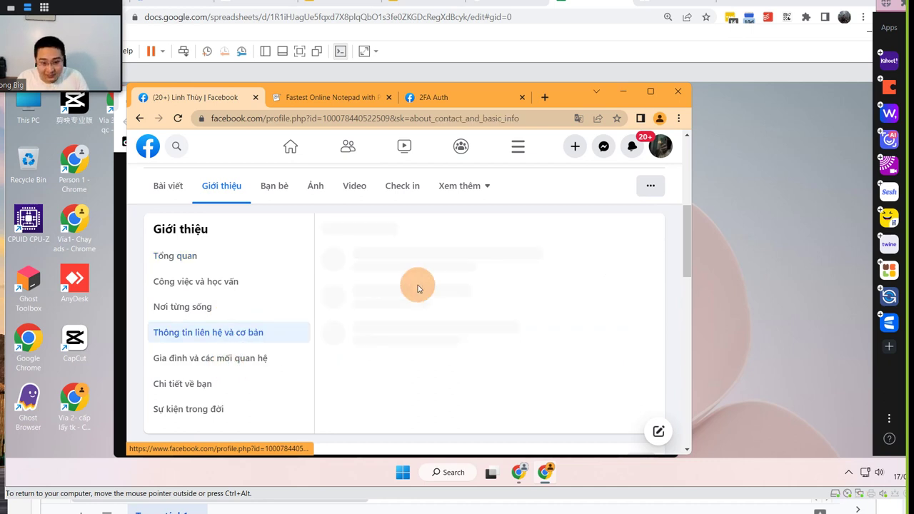
{"action": "scroll", "coordinate": [418, 286], "scroll_direction": "down", "scroll_amount": 5}
{"action": "scroll", "coordinate": [382, 287], "scroll_direction": "up", "scroll_amount": 1}
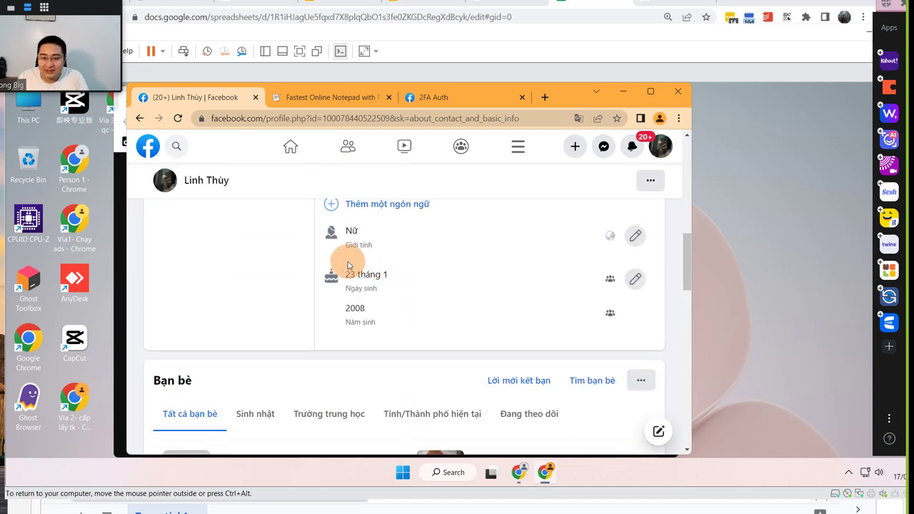
{"action": "left_click_drag", "start_coordinate": [346, 274], "coordinate": [377, 305]}
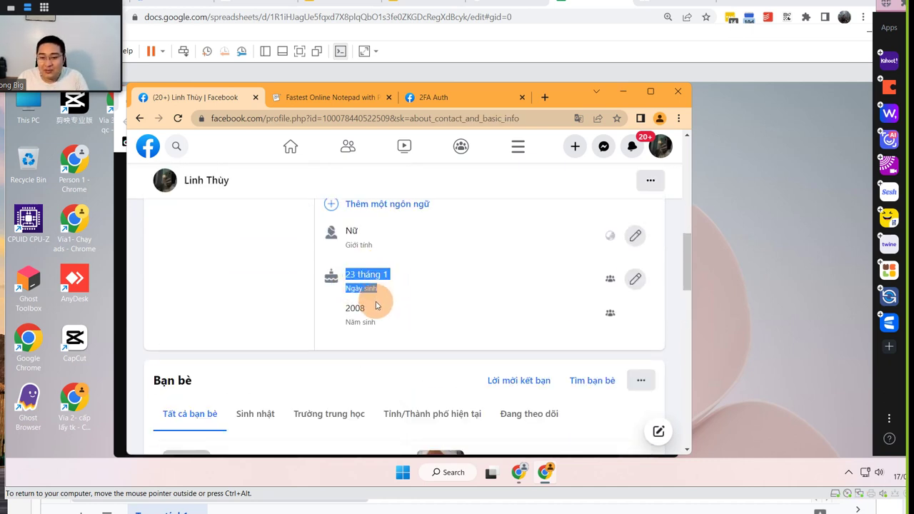
{"action": "right_click", "coordinate": [374, 279]}
{"action": "left_click", "coordinate": [389, 292]}
Enter the copied date of birth in the sheet's H4 cell, stripping the label and sharing lines so it fits on one line
{"action": "key", "text": "alt+Tab"}
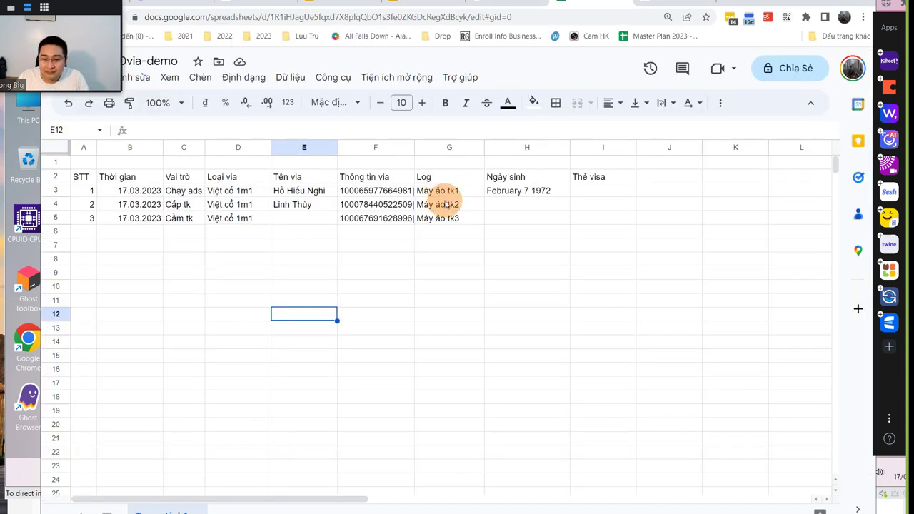
{"action": "left_click", "coordinate": [511, 208]}
{"action": "key", "text": "ctrl+v"}
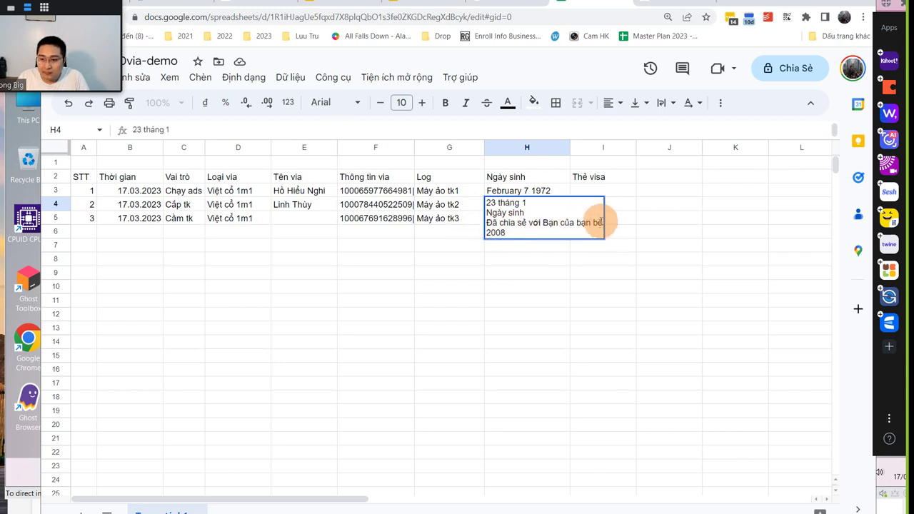
{"action": "left_click_drag", "start_coordinate": [600, 224], "coordinate": [488, 216]}
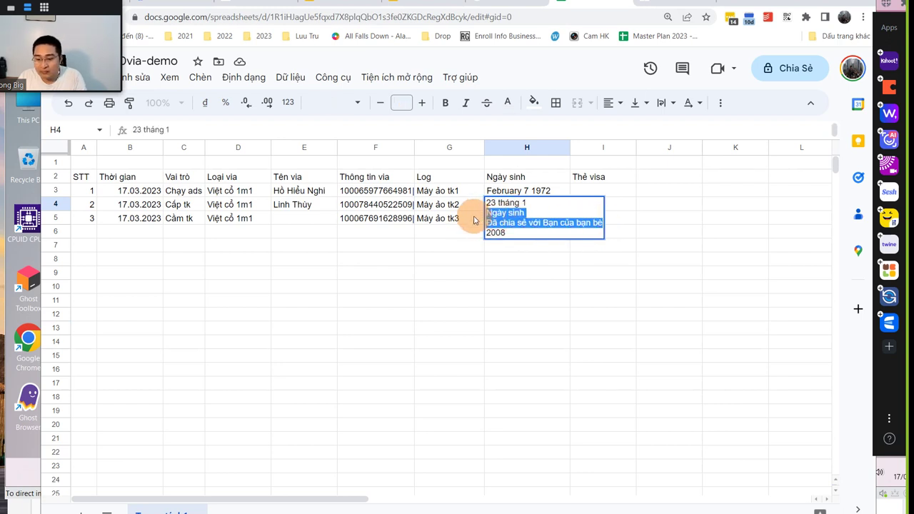
{"action": "key", "text": "BackSpace"}
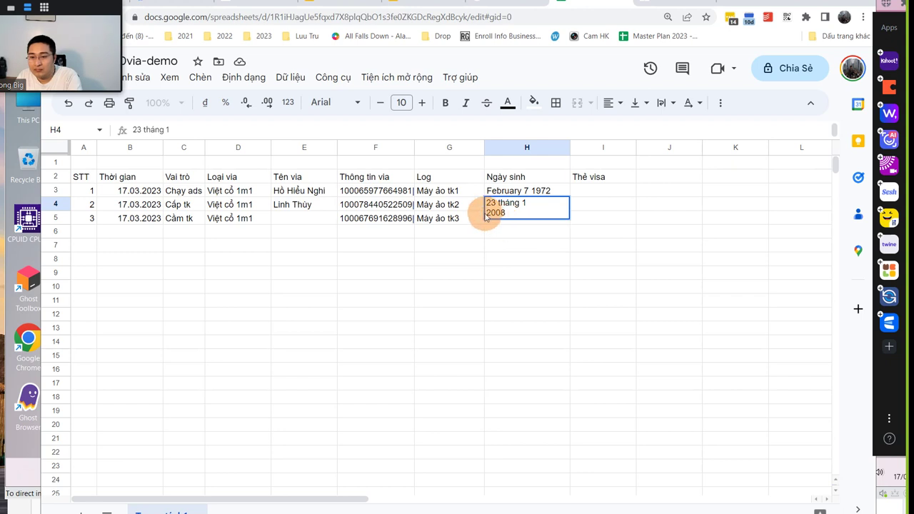
{"action": "key", "text": "BackSpace"}
{"action": "left_click", "coordinate": [481, 291]}
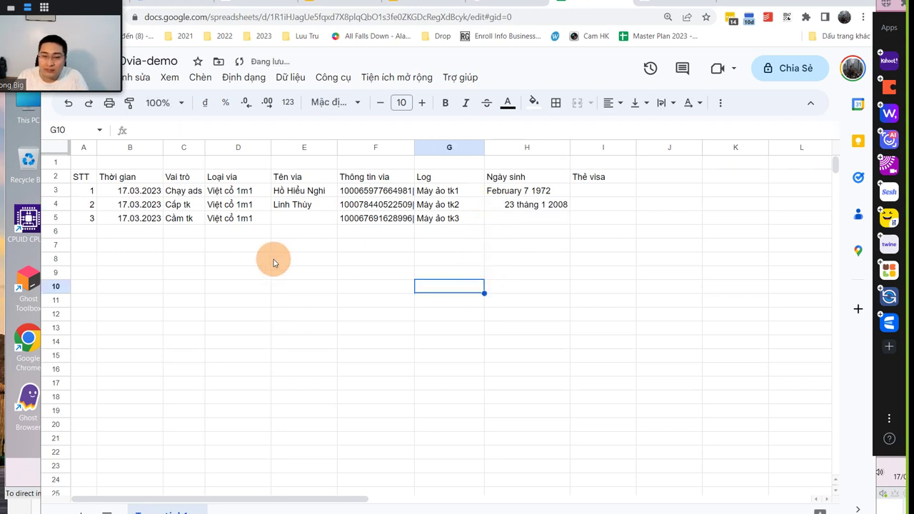
{"action": "left_click", "coordinate": [296, 220]}
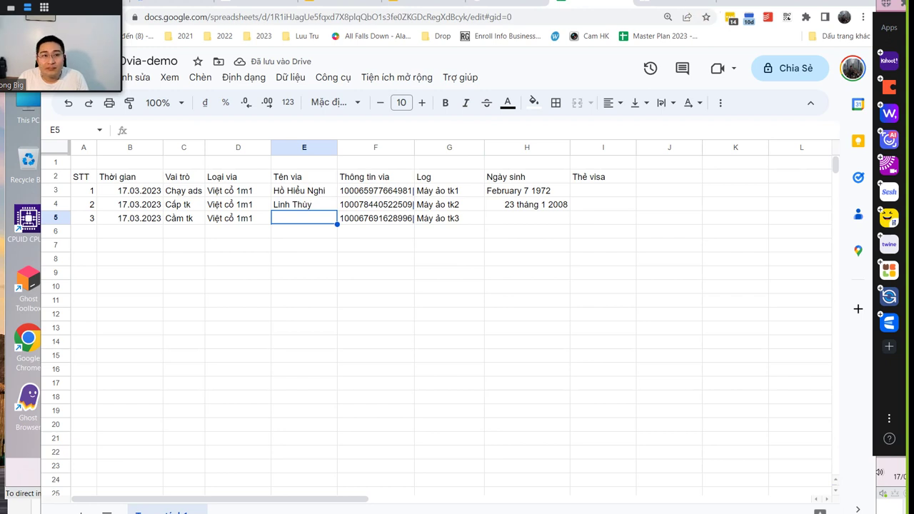
Close the second via's browser window in the virtual machine and open the third via's Chrome profile
{"action": "key", "text": "alt+Tab"}
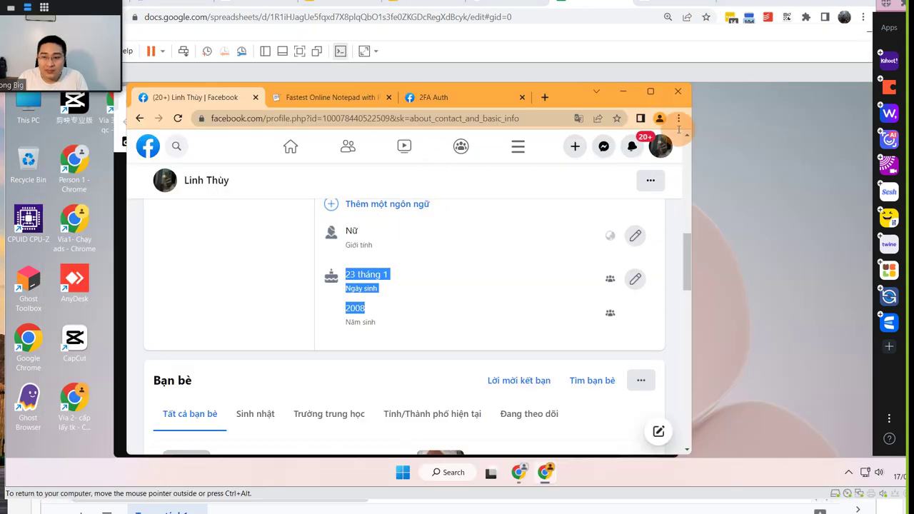
{"action": "left_click", "coordinate": [679, 92]}
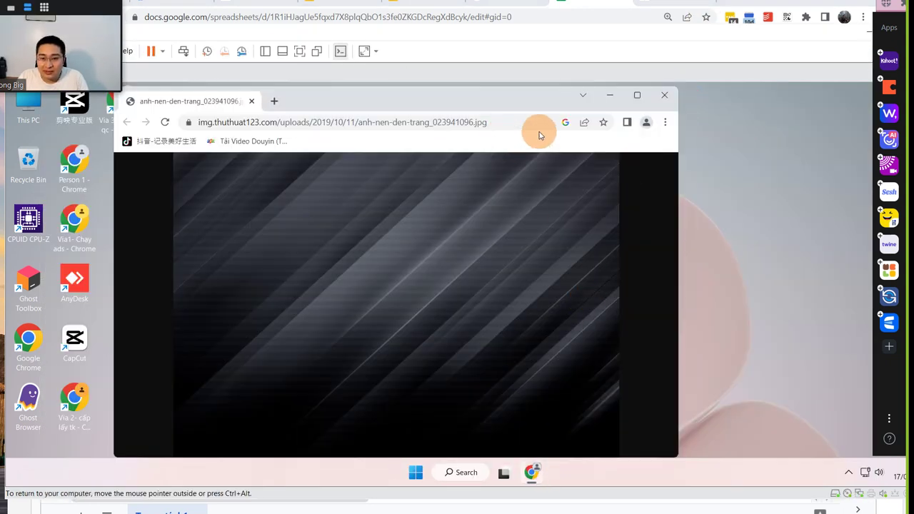
{"action": "left_click", "coordinate": [646, 122]}
{"action": "left_click", "coordinate": [564, 388]}
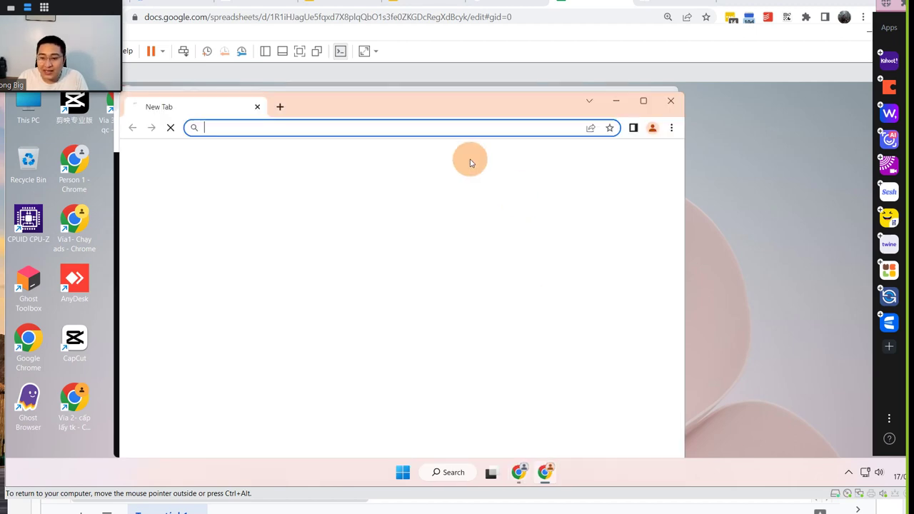
Load m.facebook.com in the third via's browser and open the online notepad shrib.com in a second tab
{"action": "type", "text": "m"}
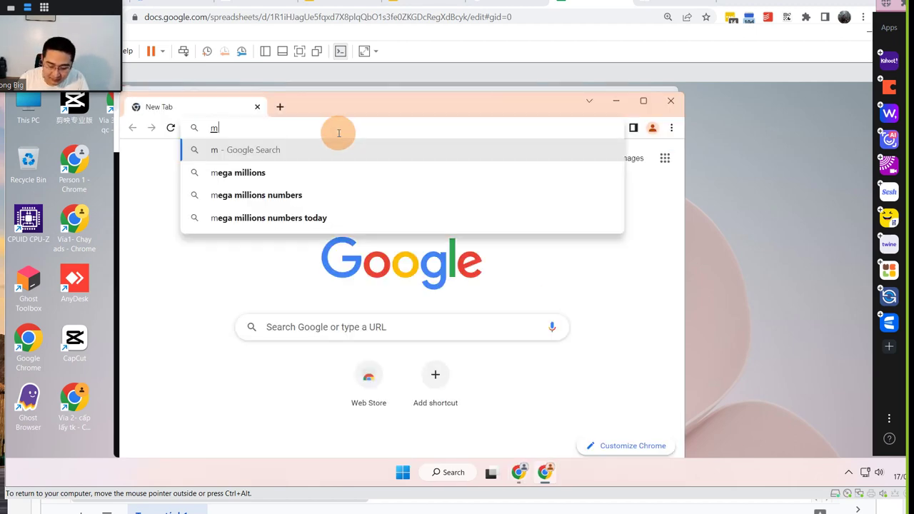
{"action": "type", "text": ".facebook.com"}
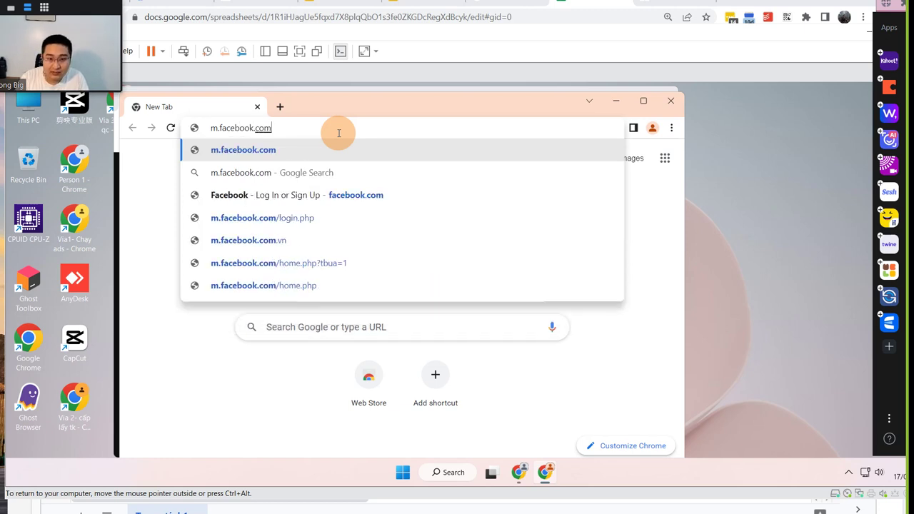
{"action": "key", "text": "Return"}
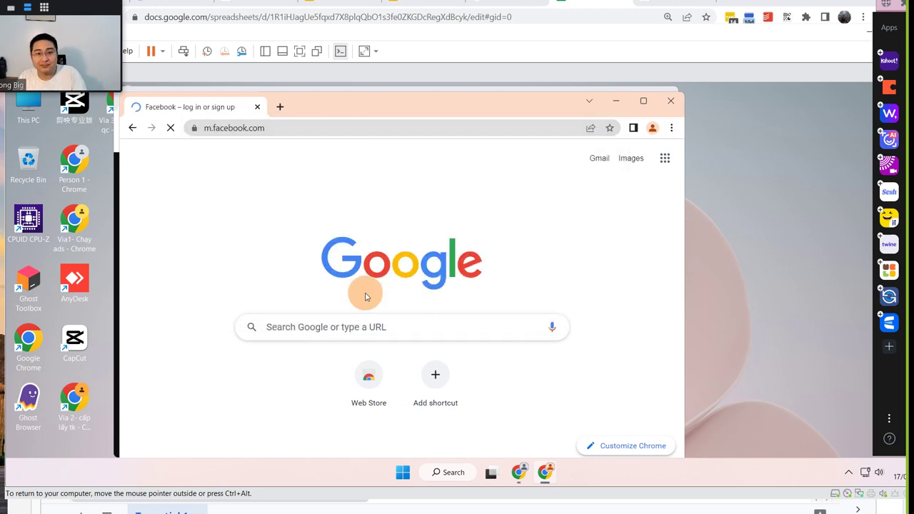
{"action": "left_click", "coordinate": [279, 107]}
{"action": "type", "text": "sh"}
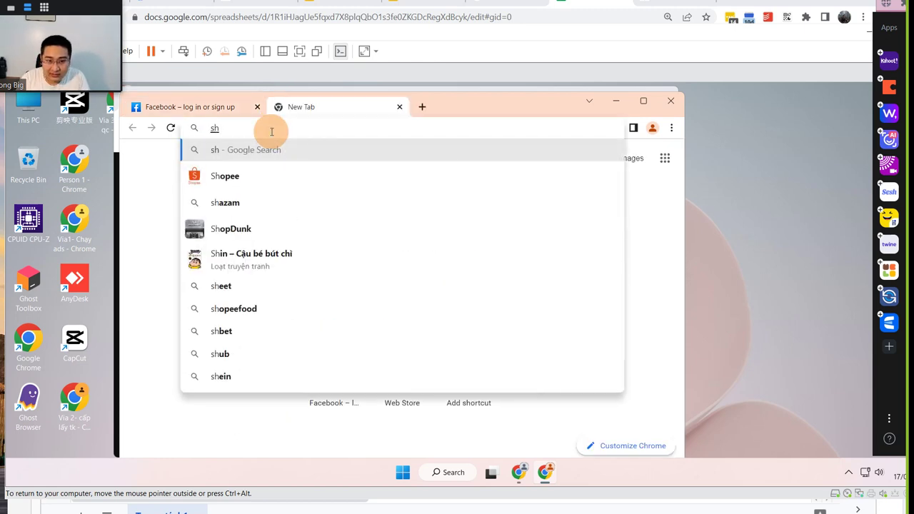
{"action": "type", "text": "rib.com"}
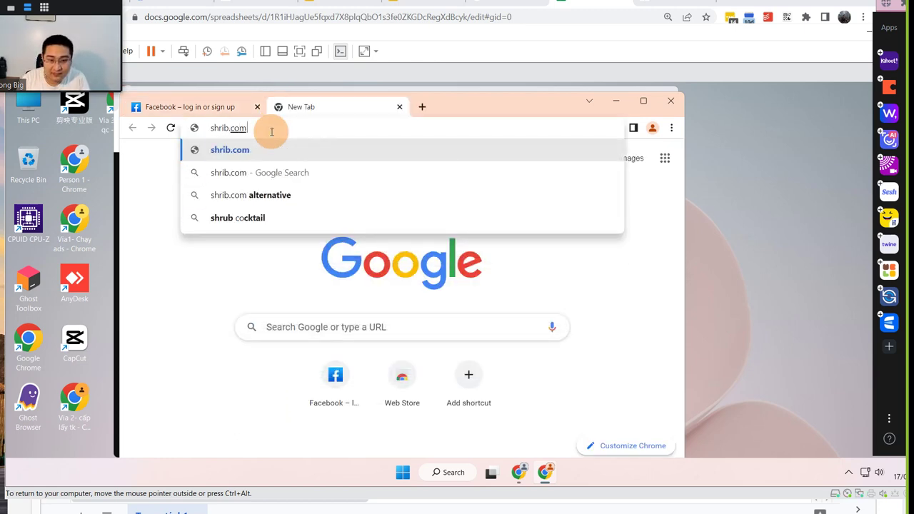
{"action": "key", "text": "Return"}
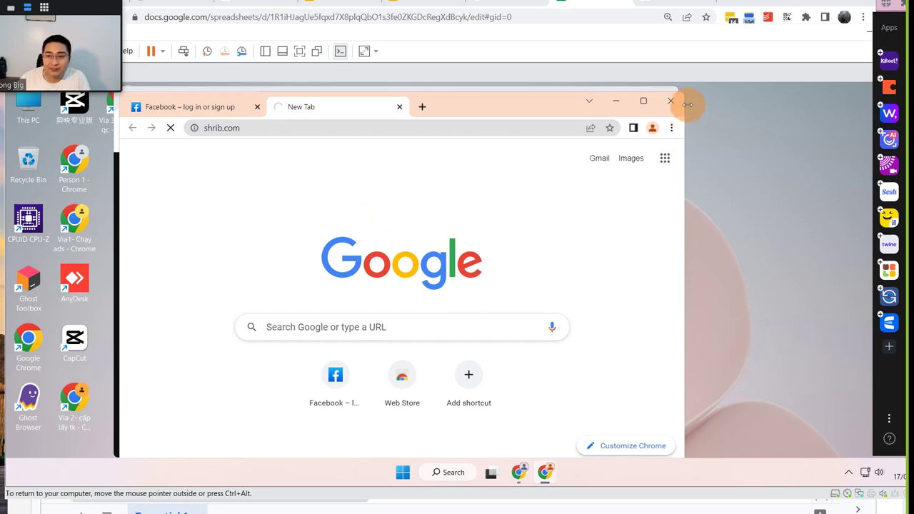
Show the bookmarks bar in the third via's Chrome profile
{"action": "left_click", "coordinate": [671, 127]}
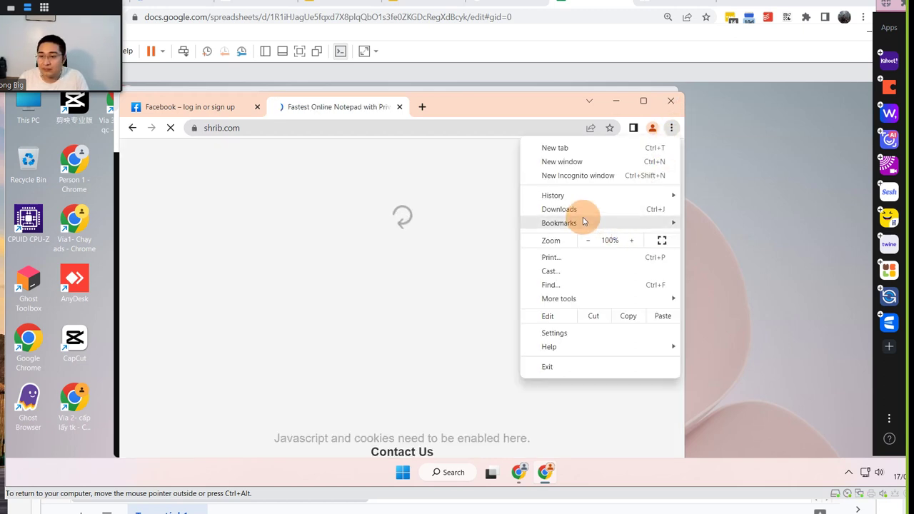
{"action": "mouse_move", "coordinate": [583, 221]}
{"action": "left_click", "coordinate": [705, 261]}
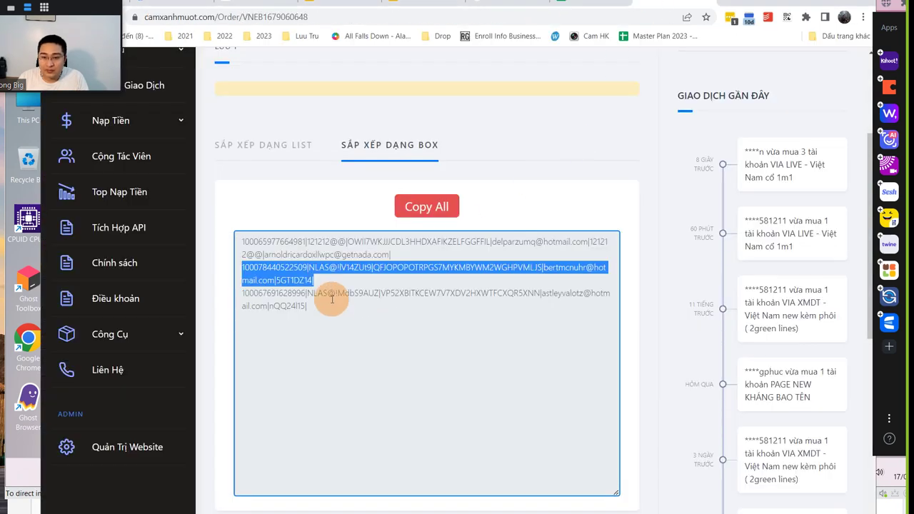
Copy the third via's full account line from the order page on camxanhmuot.com
{"action": "left_click_drag", "start_coordinate": [321, 301], "coordinate": [238, 290]}
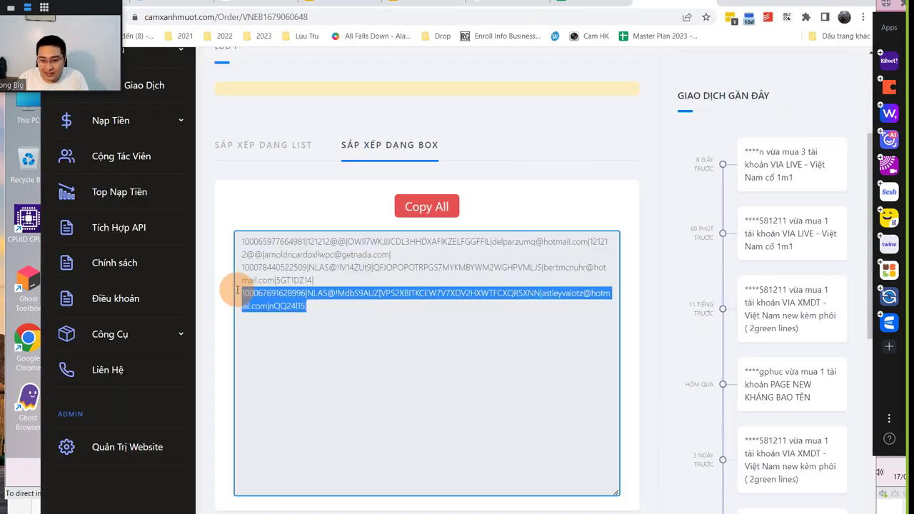
{"action": "right_click", "coordinate": [265, 303]}
{"action": "left_click", "coordinate": [298, 309]}
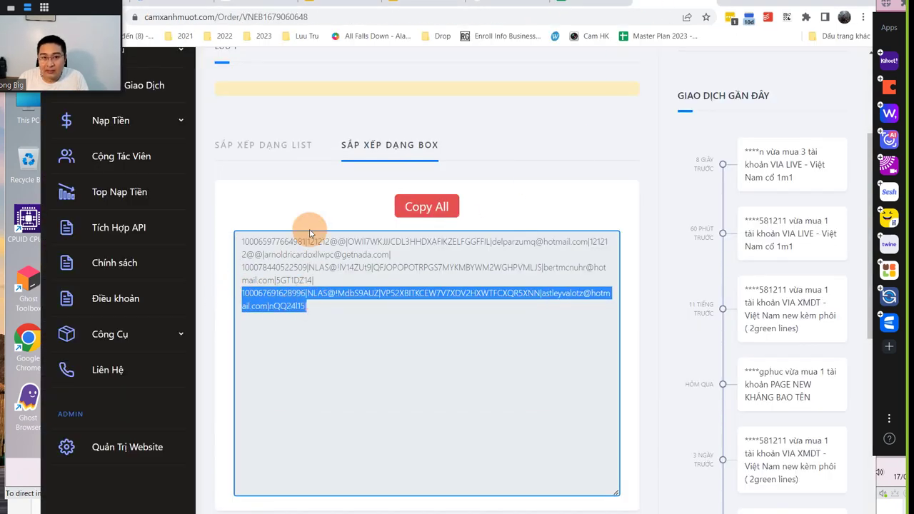
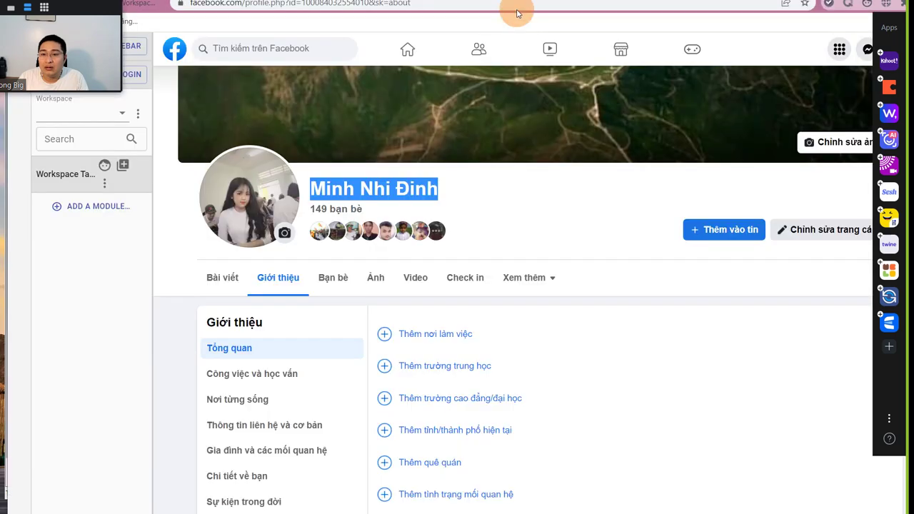
{"action": "left_click", "coordinate": [177, 28]}
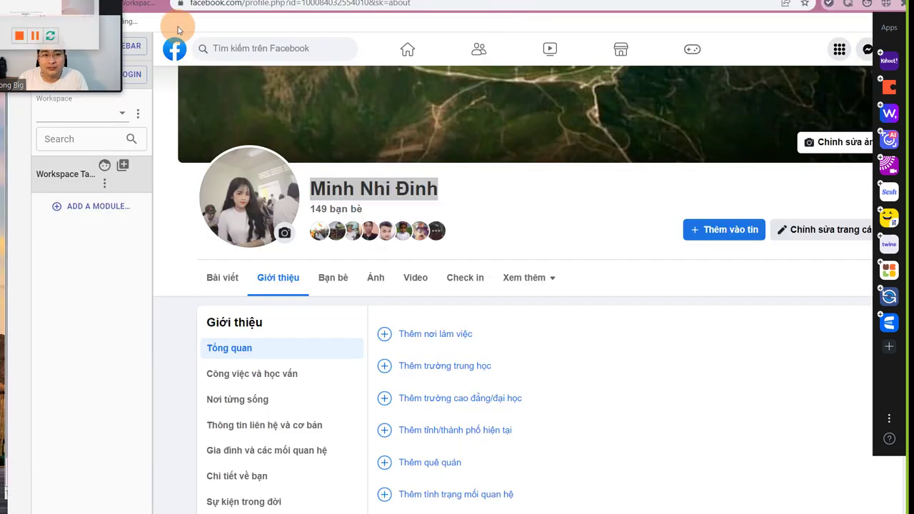
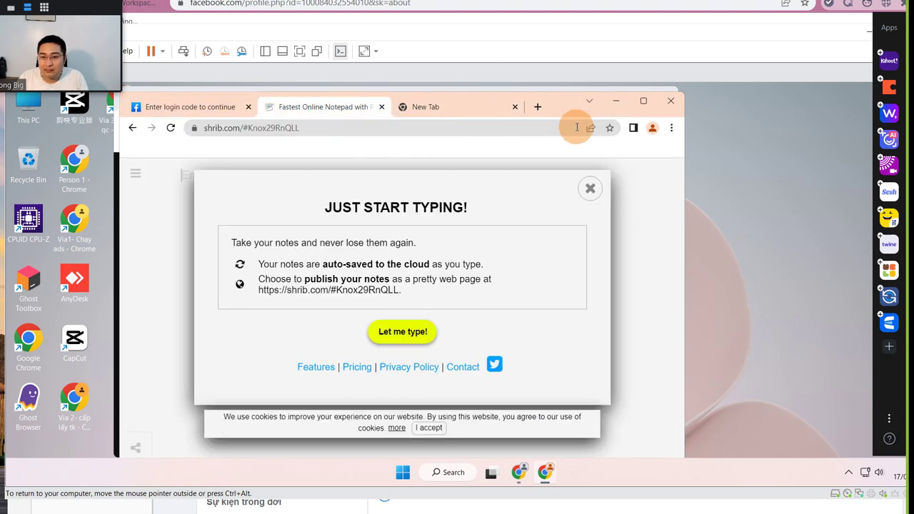
Dismiss the notepad's welcome pop-up, and generate and copy a login code on 2fa.live in a new tab using the third via's 2FA secret
{"action": "left_click", "coordinate": [580, 183]}
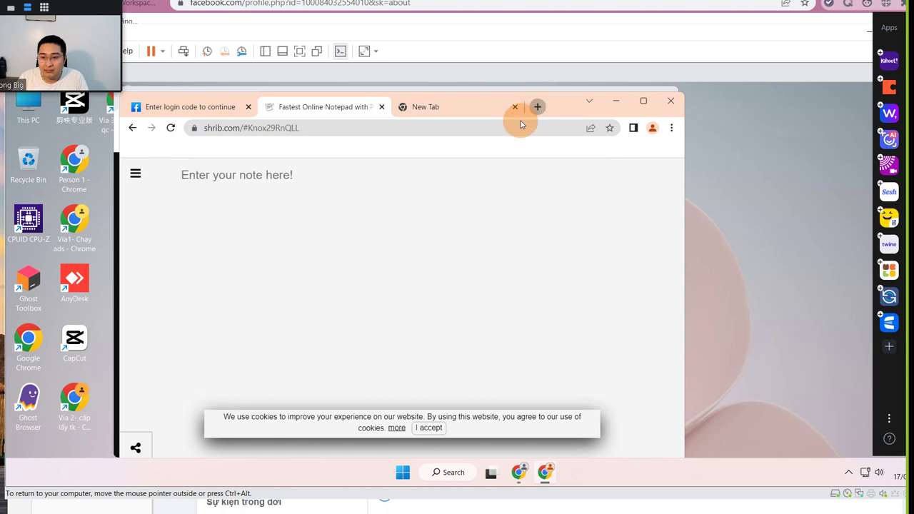
{"action": "left_click", "coordinate": [537, 107]}
{"action": "type", "text": "2fa.l"}
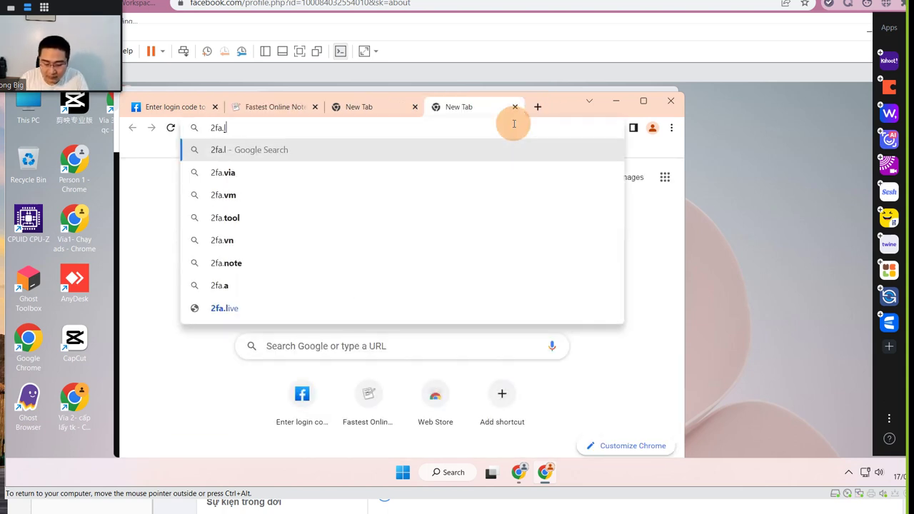
{"action": "type", "text": "ive"}
{"action": "key", "text": "Return"}
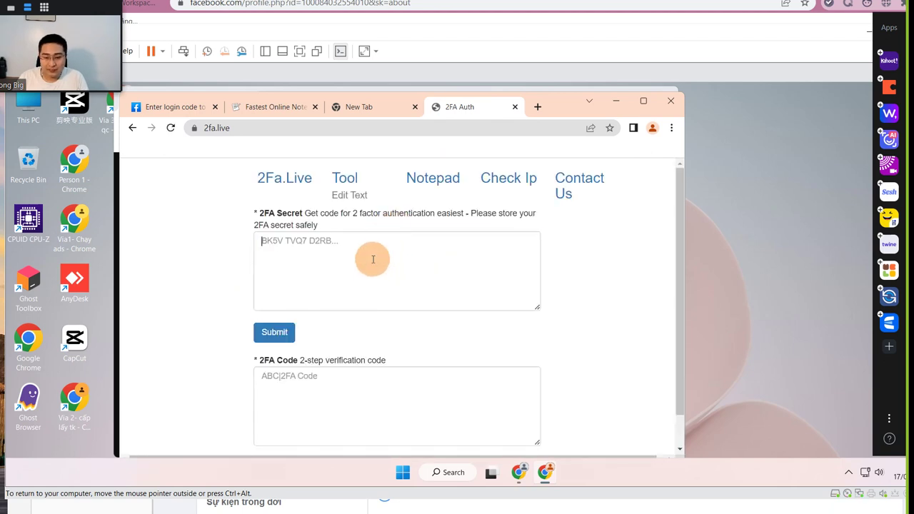
{"action": "left_click", "coordinate": [370, 257]}
{"action": "key", "text": "ctrl+v"}
{"action": "double_click", "coordinate": [453, 386]}
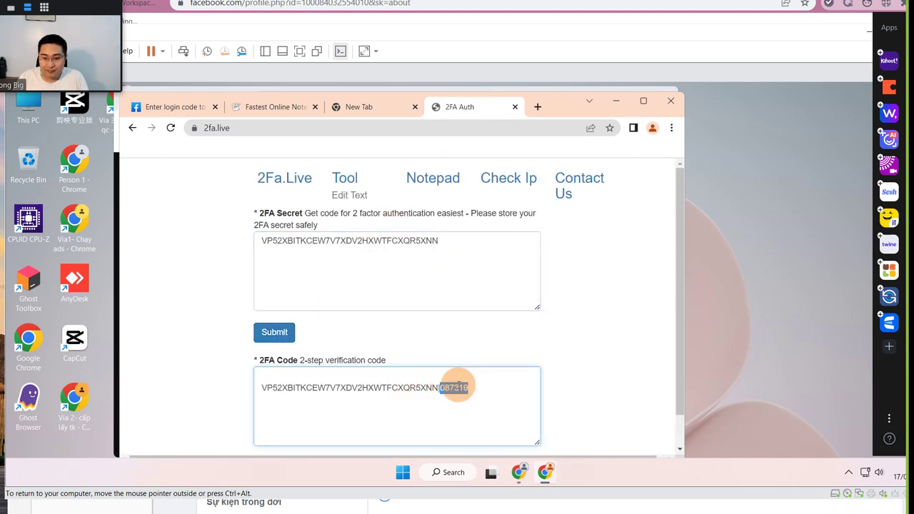
Enter the 2FA verification code at the third via's Facebook login checkpoint and close the 2fa.live tab
{"action": "left_click", "coordinate": [187, 107]}
{"action": "left_click", "coordinate": [198, 247]}
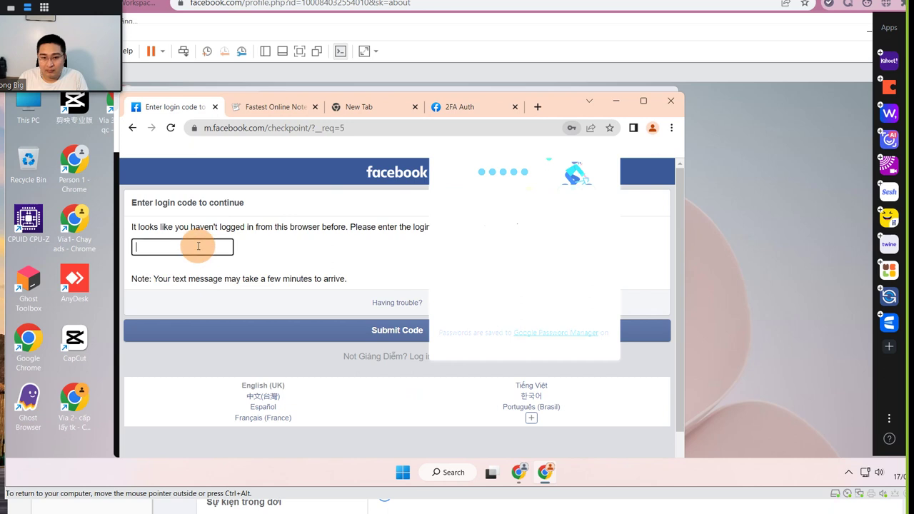
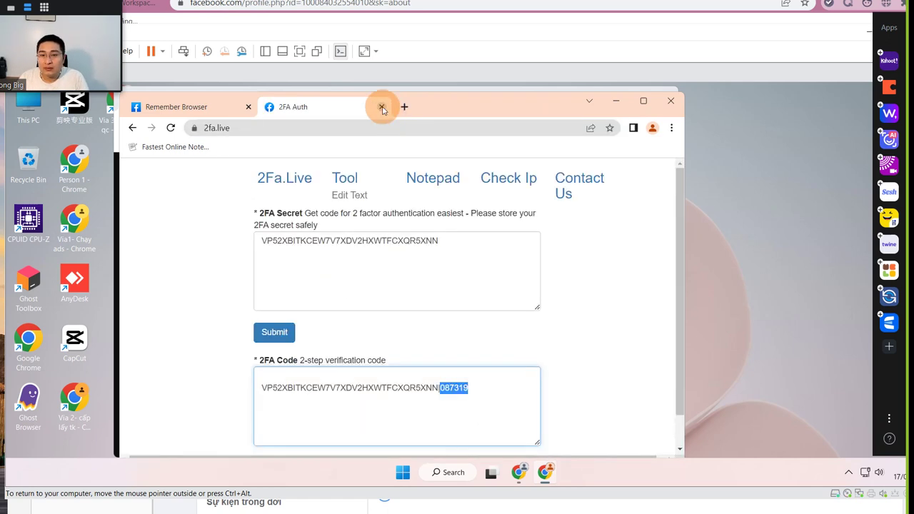
{"action": "left_click", "coordinate": [379, 106]}
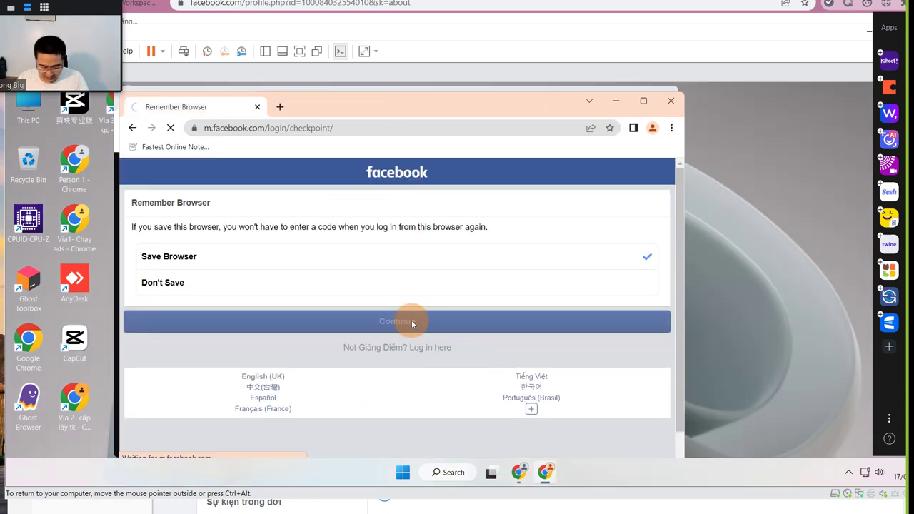